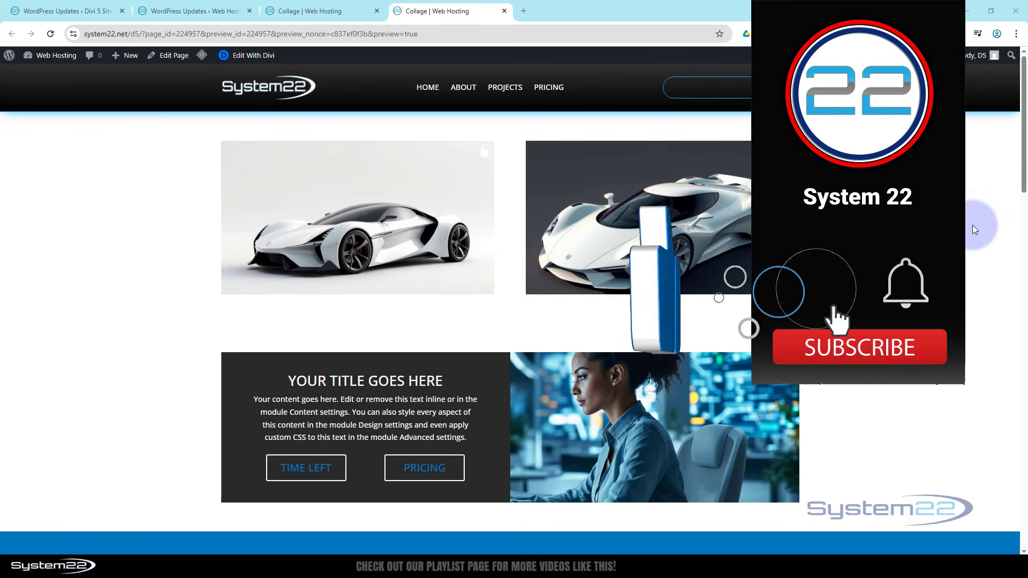
- Examine in the page preview how the Time Left and Pricing buttons toggle the countdown timer and the sign-up form
scroll(483, 151, "down", 4)
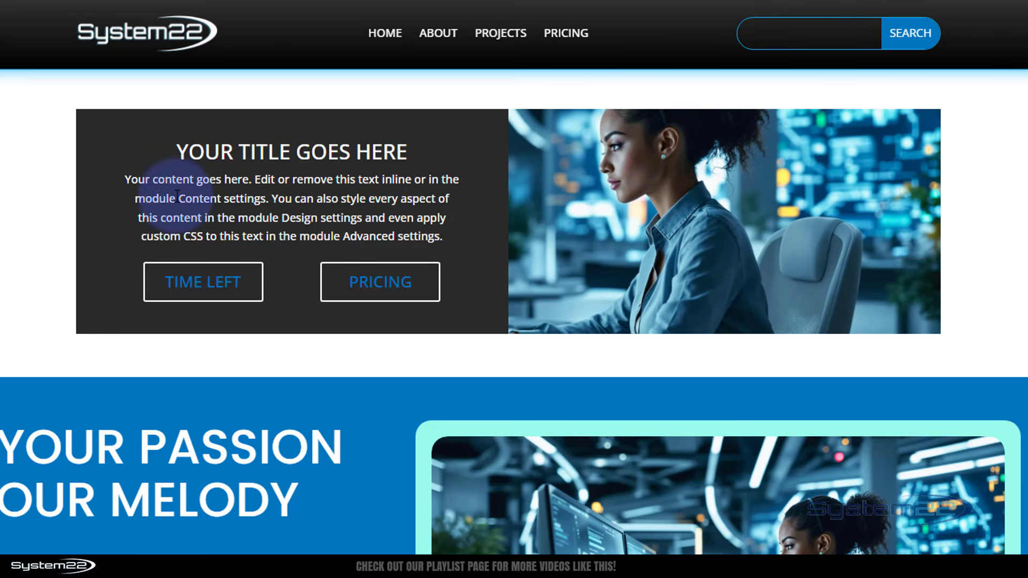
left_click(175, 287)
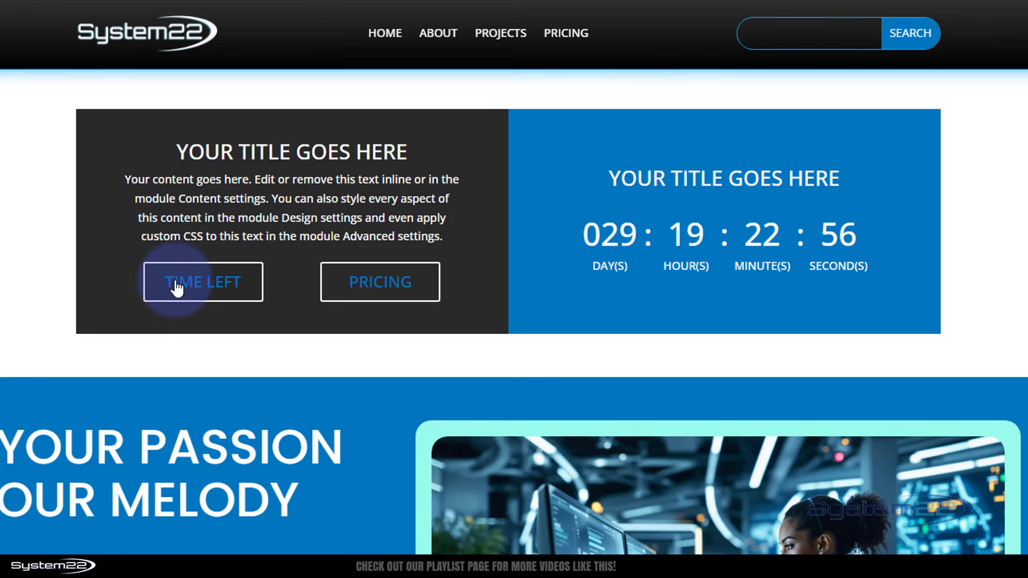
left_click(378, 286)
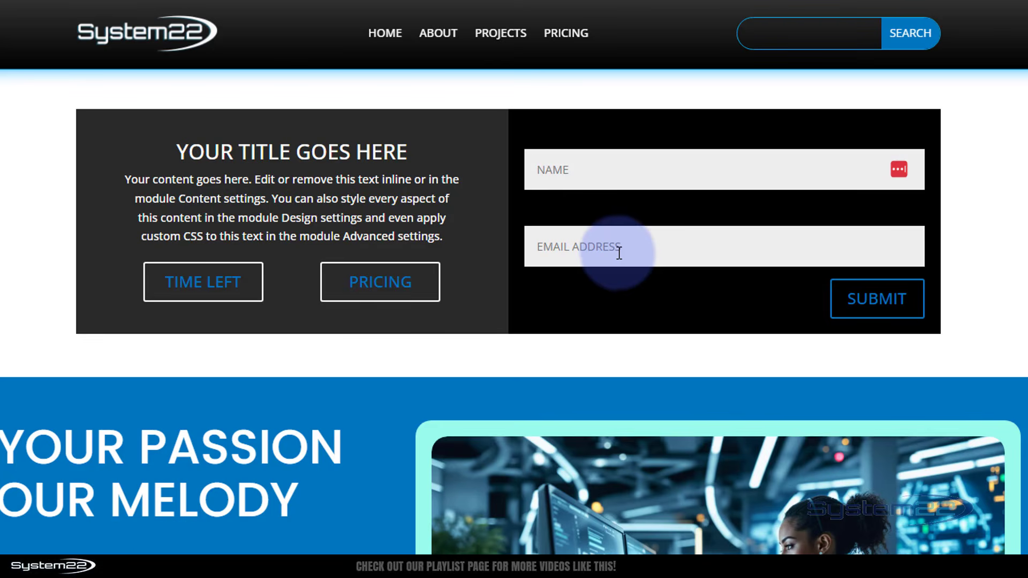
left_click(403, 292)
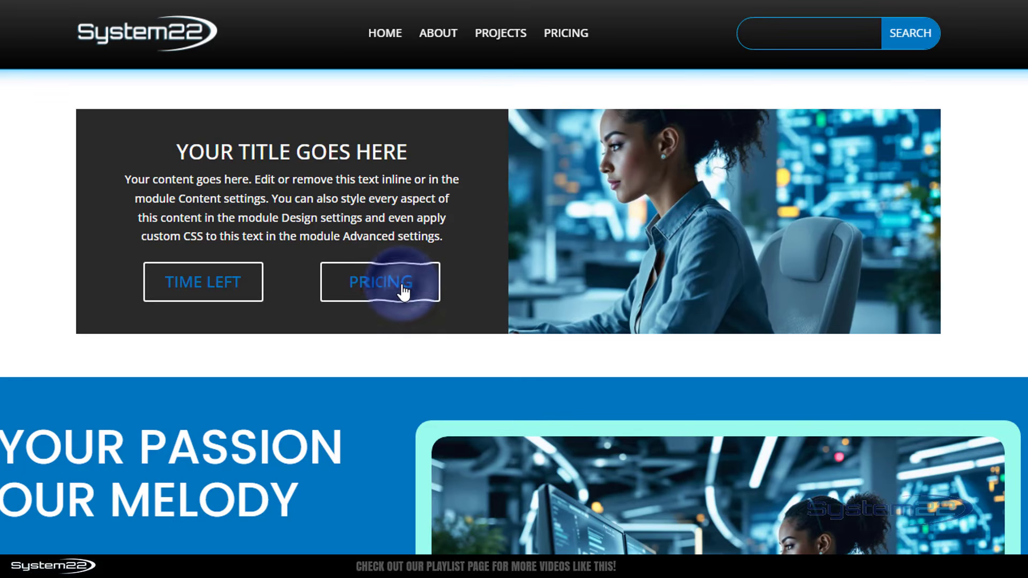
left_click(210, 294)
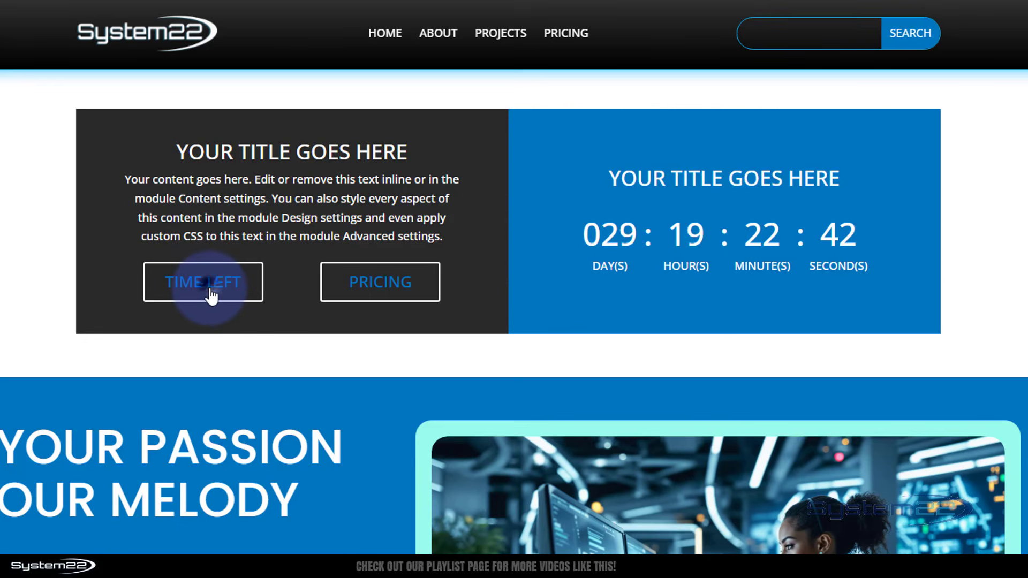
left_click(211, 294)
left_click(375, 287)
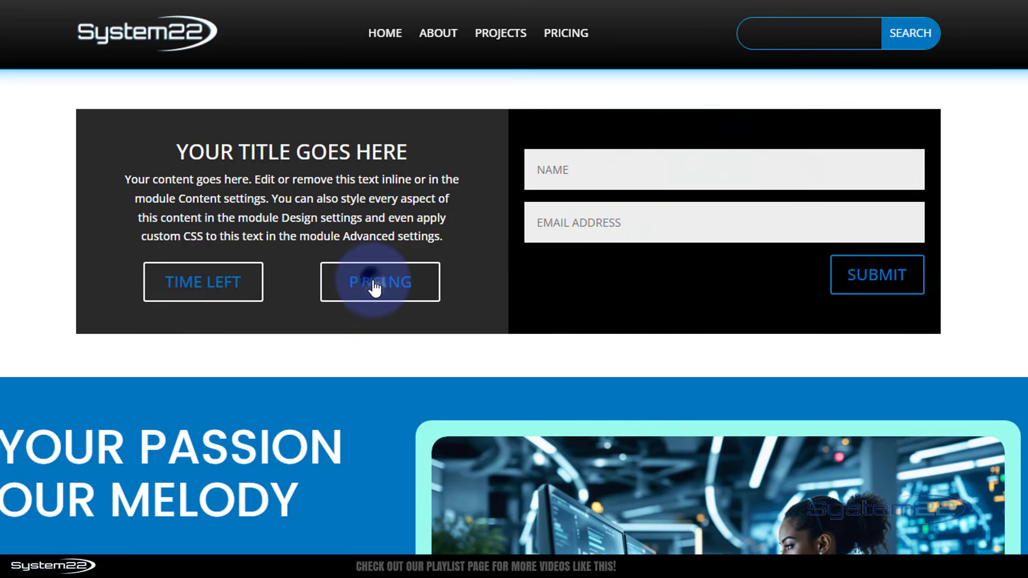
left_click(375, 288)
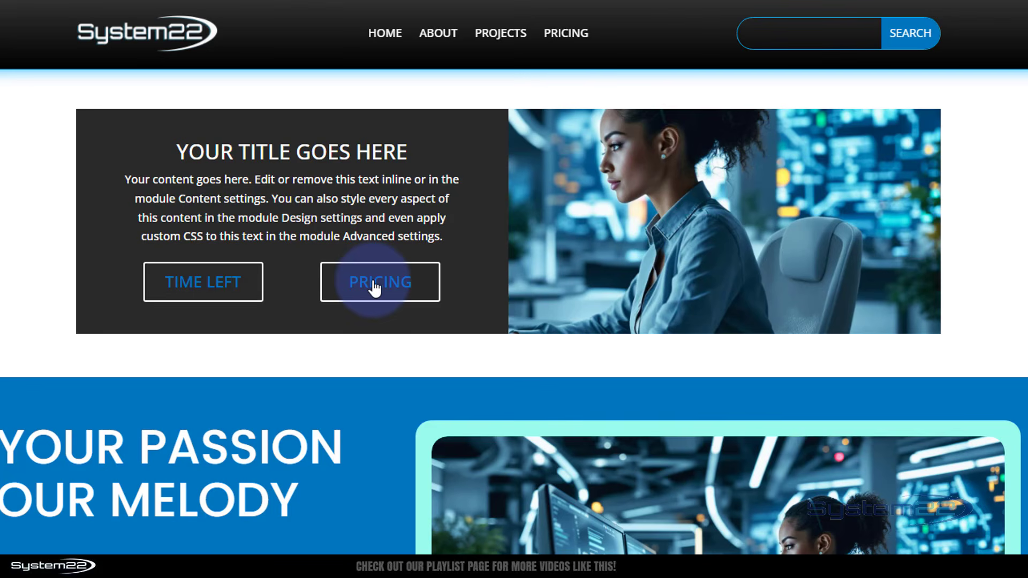
scroll(375, 288, "up", 1)
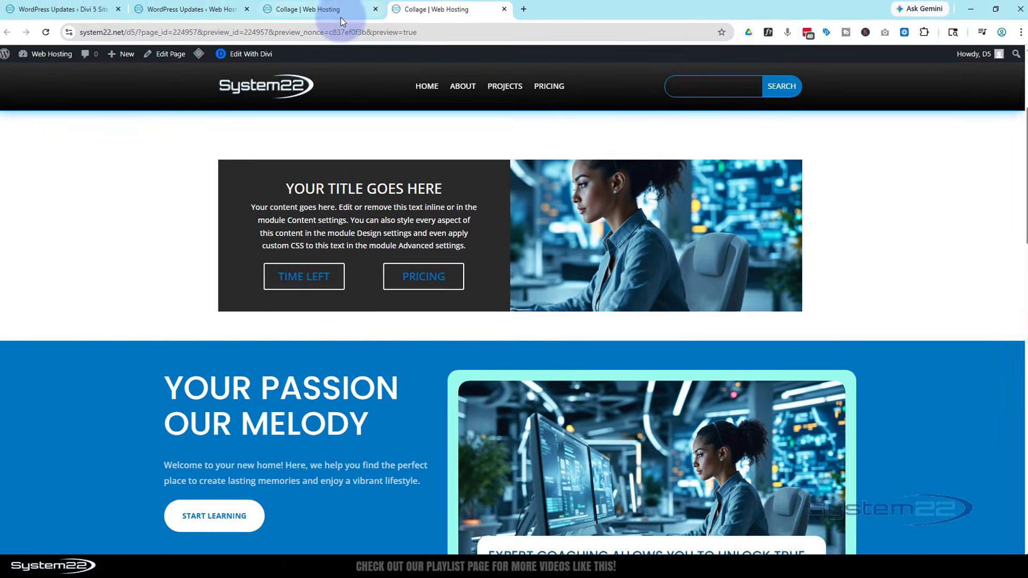
- In the page's Divi builder tab, replace the row containing the title, countdown and form with a new row of two equal columns
left_click(342, 15)
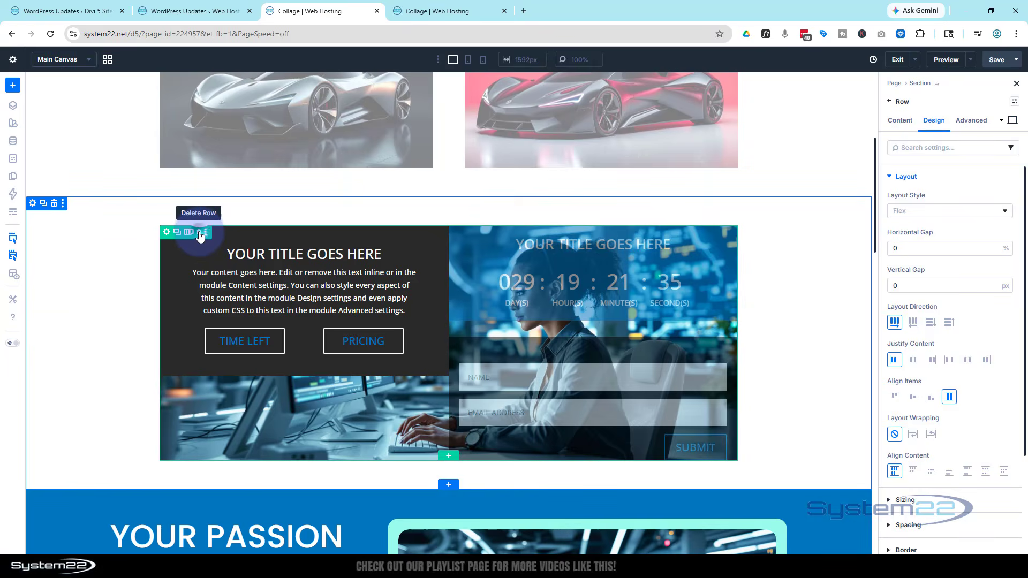
left_click(200, 234)
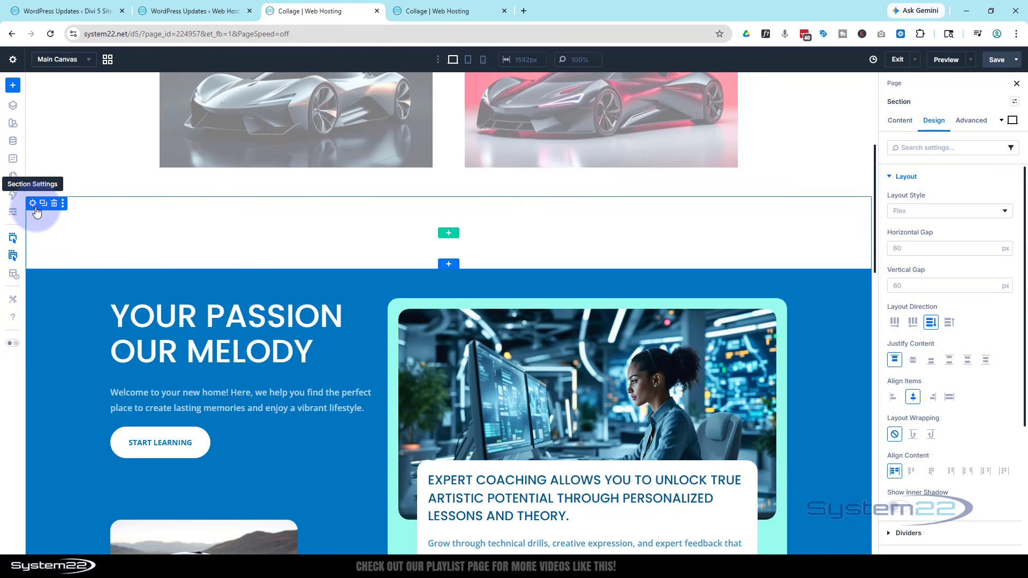
left_click(449, 233)
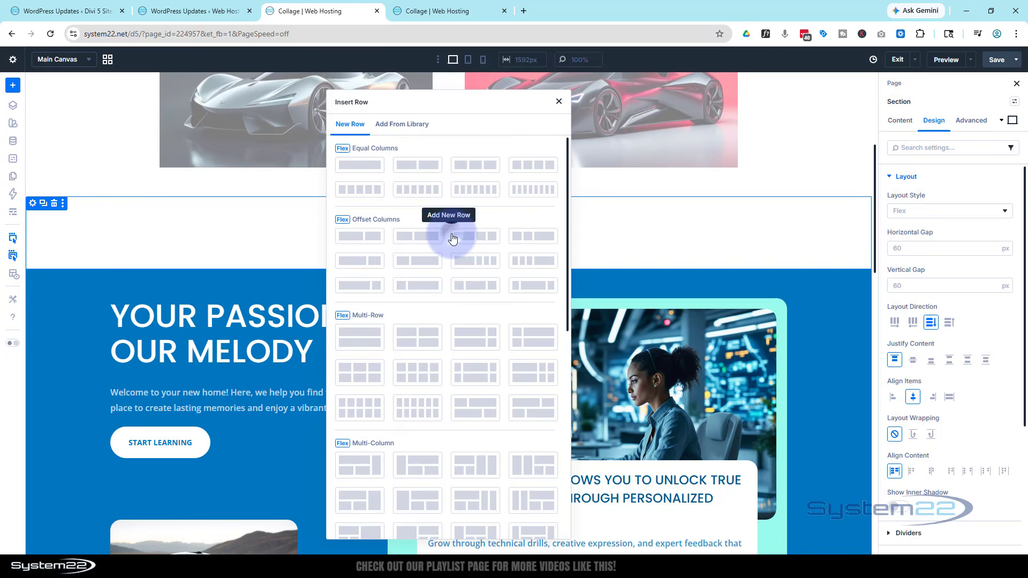
left_click(417, 166)
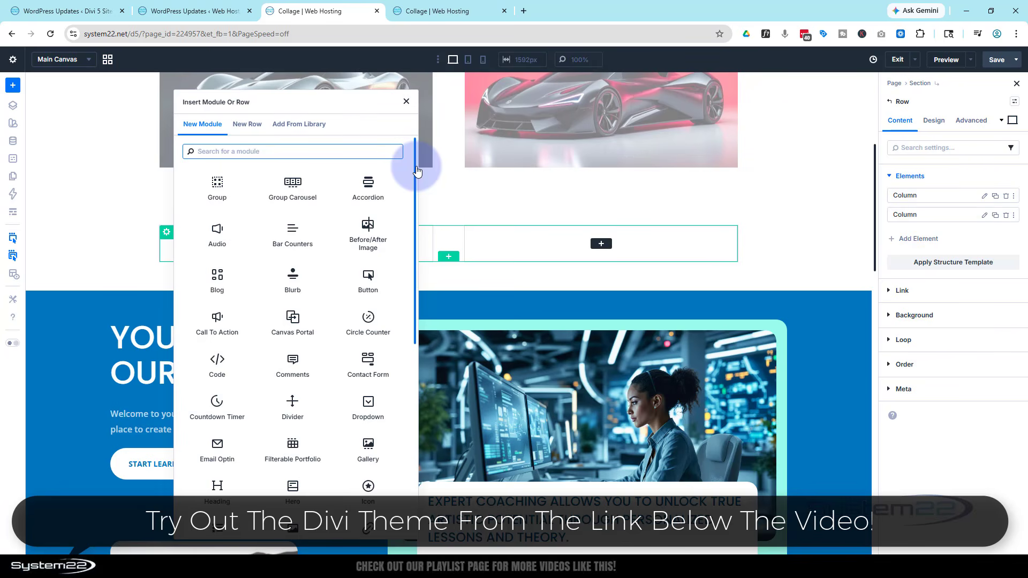
- Insert a Call To Action module in the first column and nest a row of two equal columns inside it
left_click(223, 323)
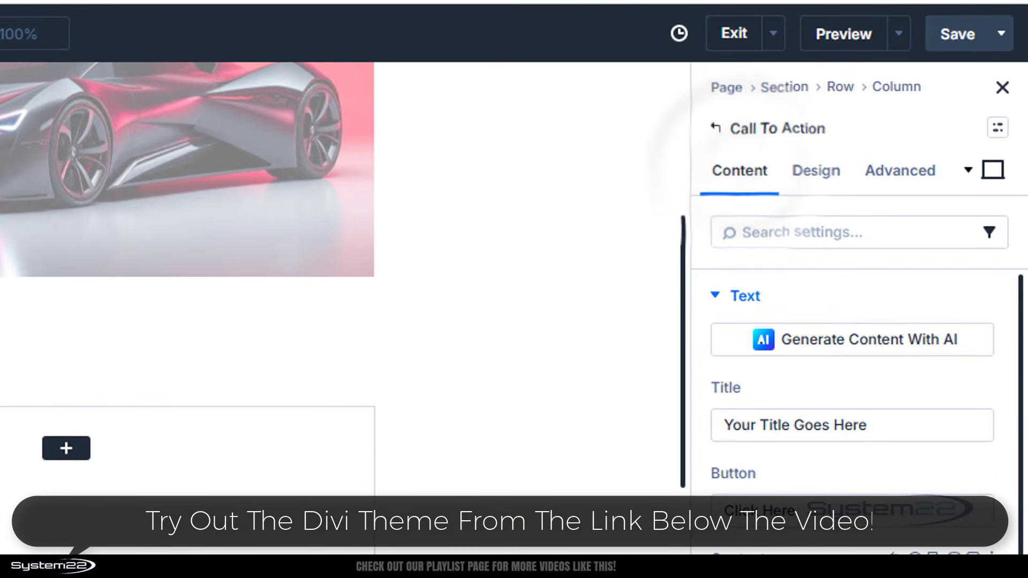
scroll(853, 418, "down", 2)
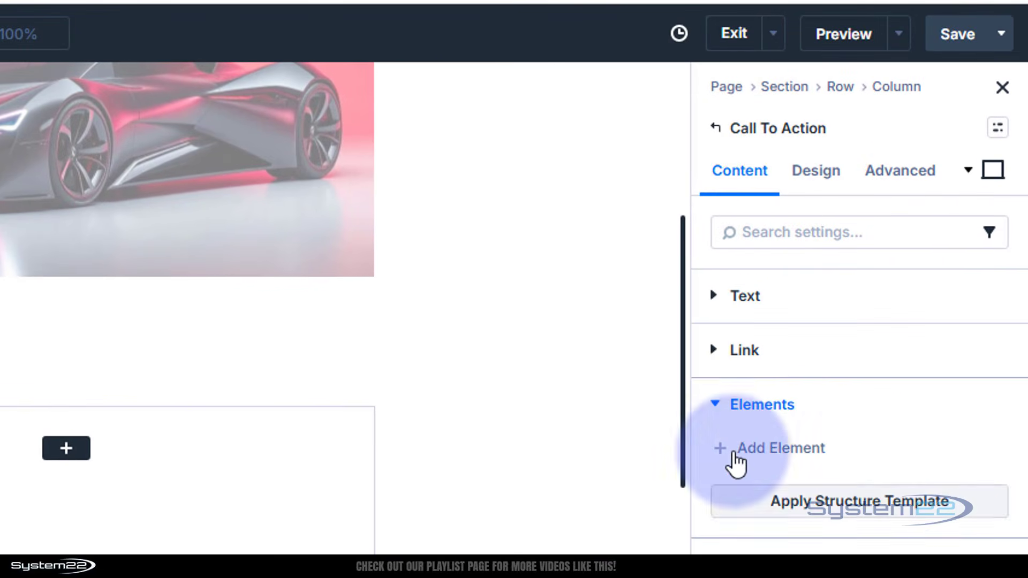
left_click(767, 450)
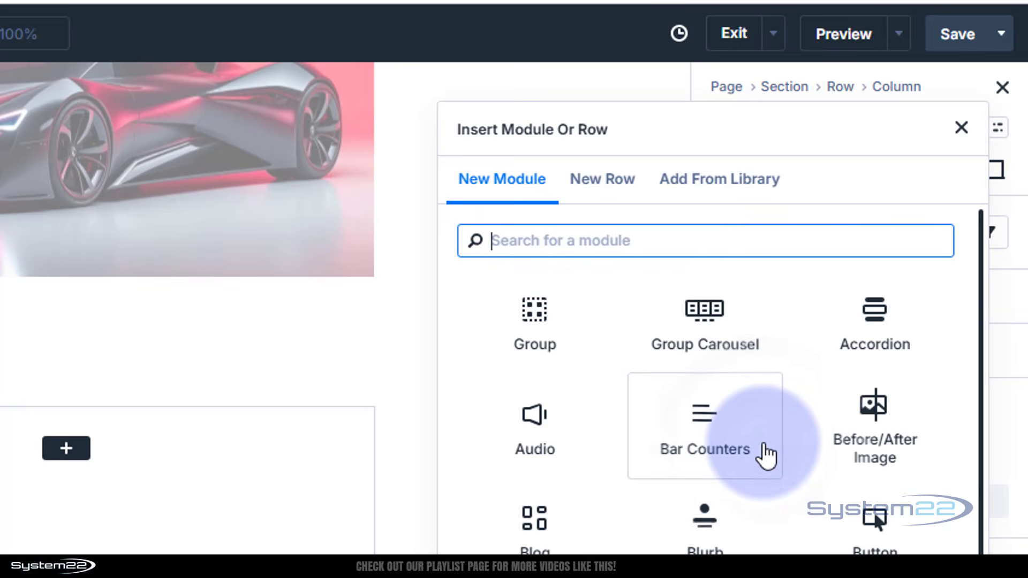
left_click(601, 191)
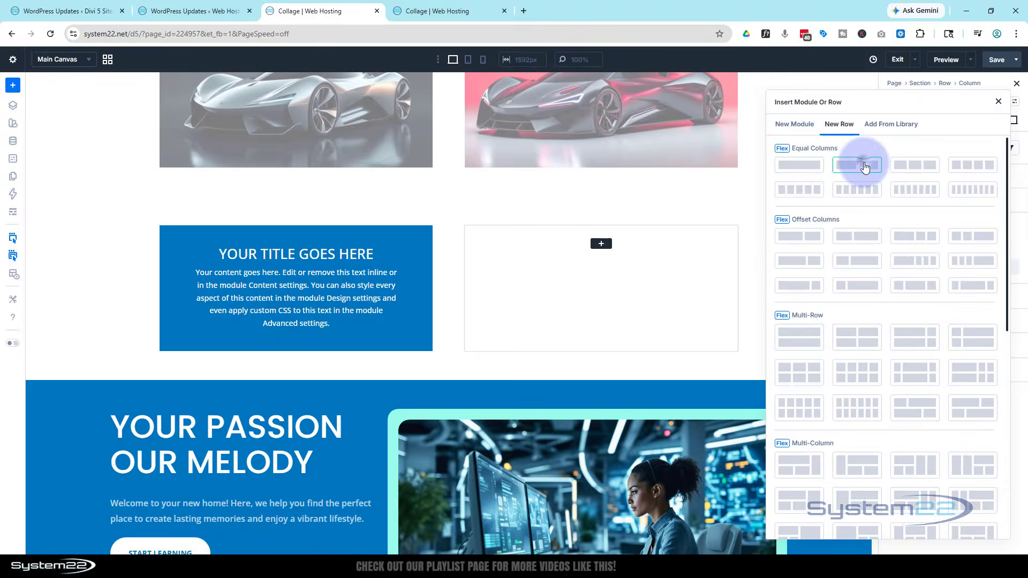
left_click(789, 208)
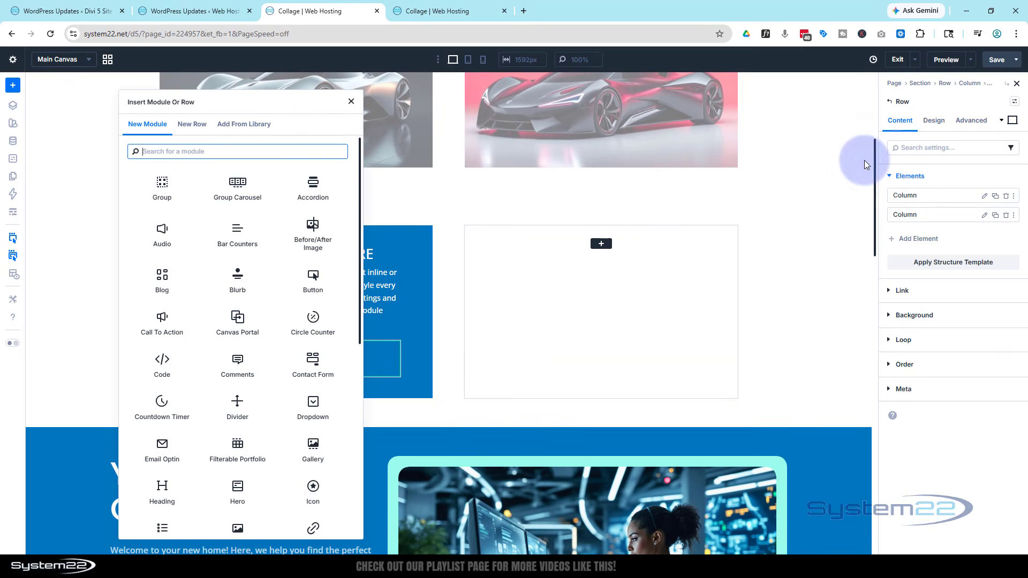
- Add a Button module to each of the two columns in the row nested inside the Call To Action
left_click(313, 280)
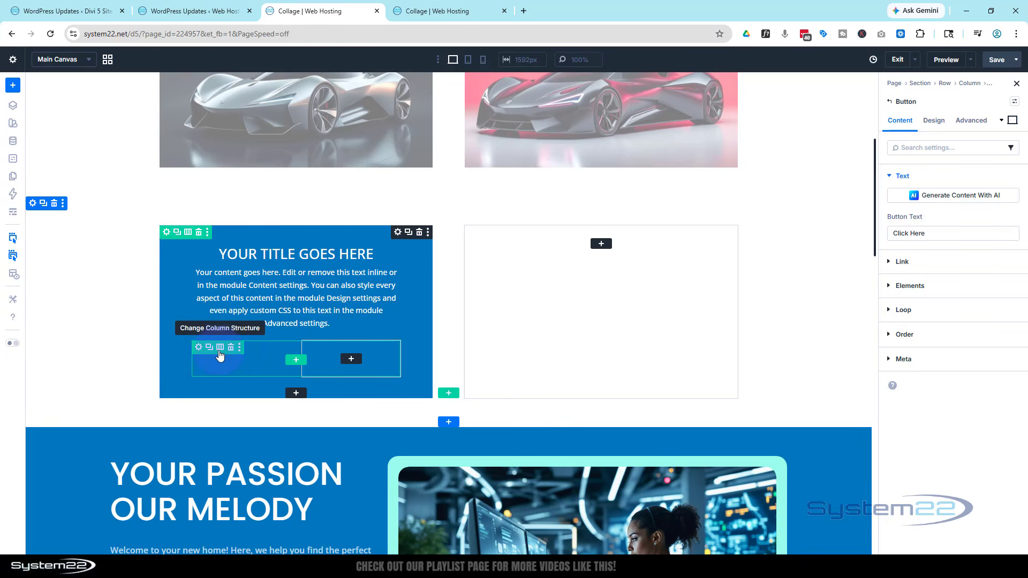
left_click(355, 360)
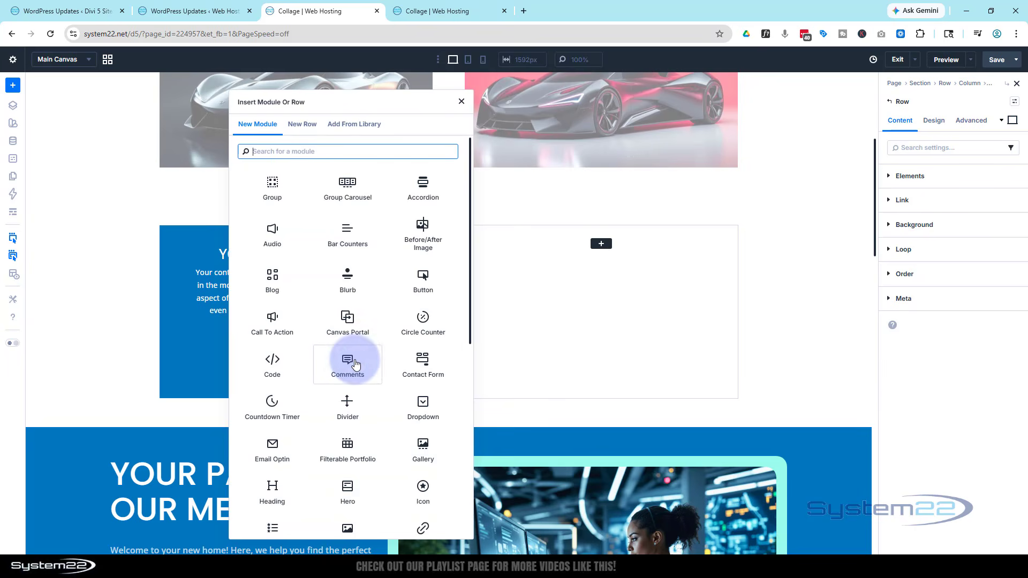
left_click(420, 279)
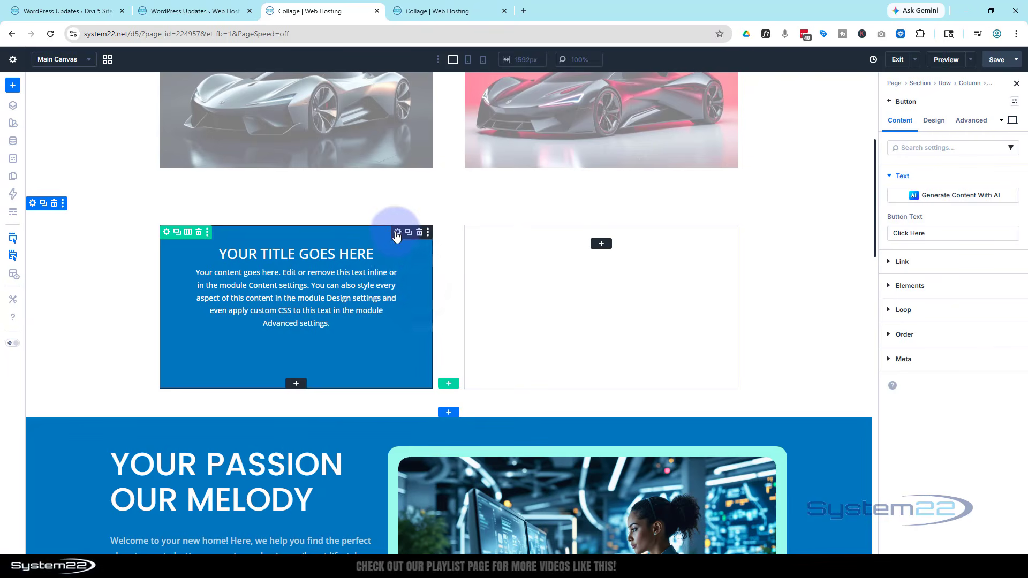
- Set the Call To Action module's background color to dark grey 2C2C2C
left_click(396, 234)
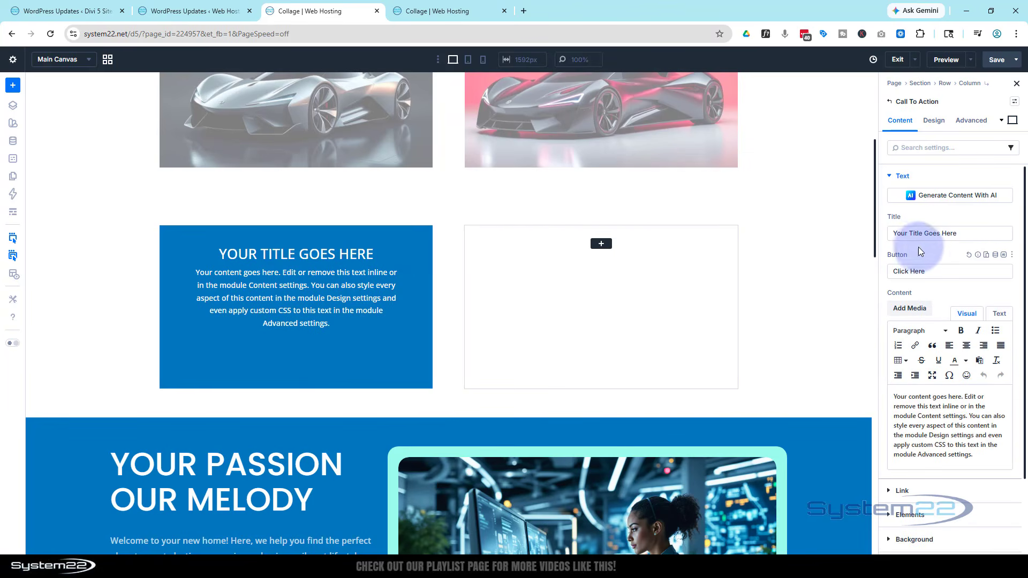
scroll(921, 234, "down", 1)
scroll(921, 234, "down", 2)
left_click(946, 444)
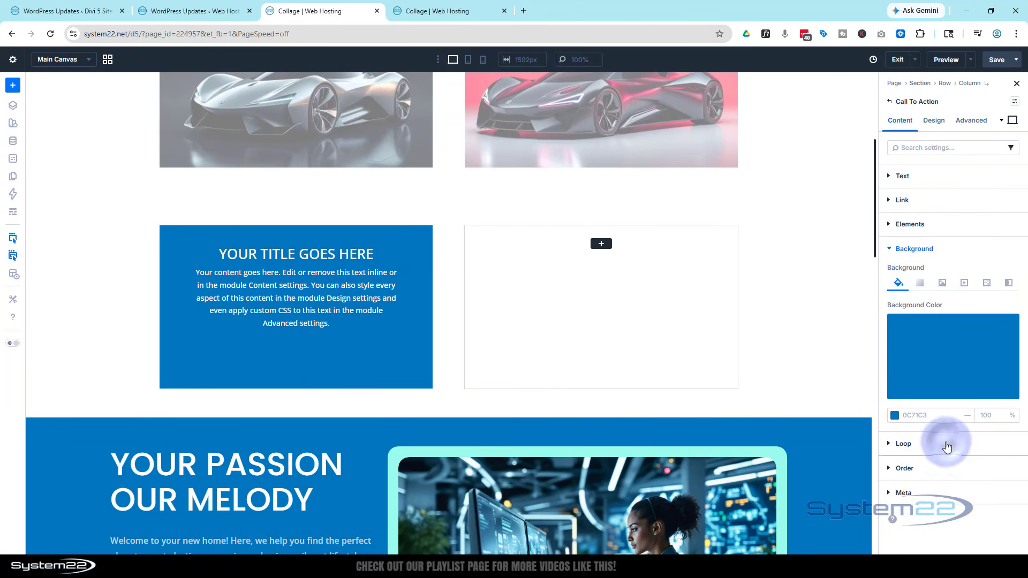
left_click(944, 361)
left_click_drag(782, 350, 744, 363)
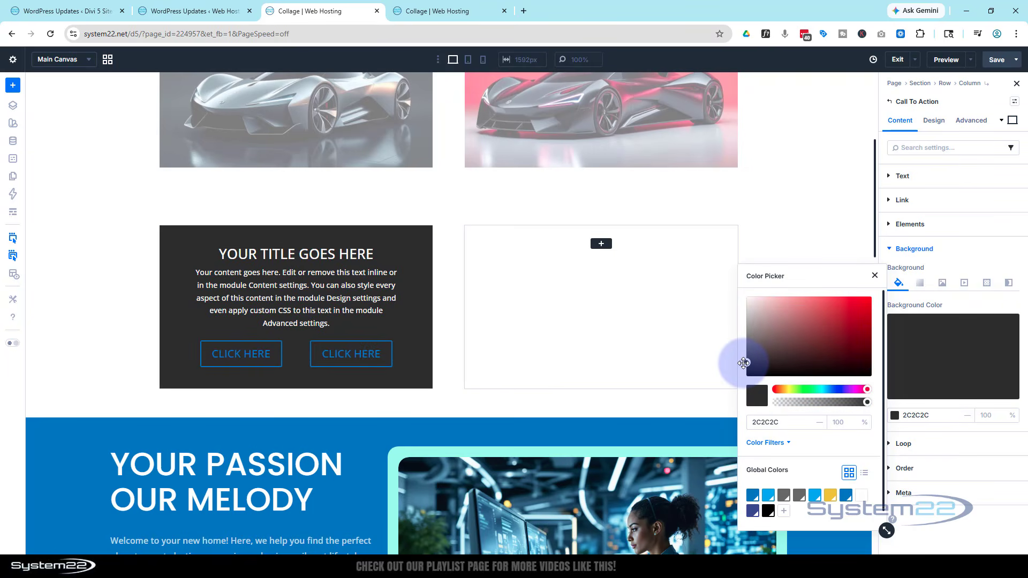
left_click(875, 276)
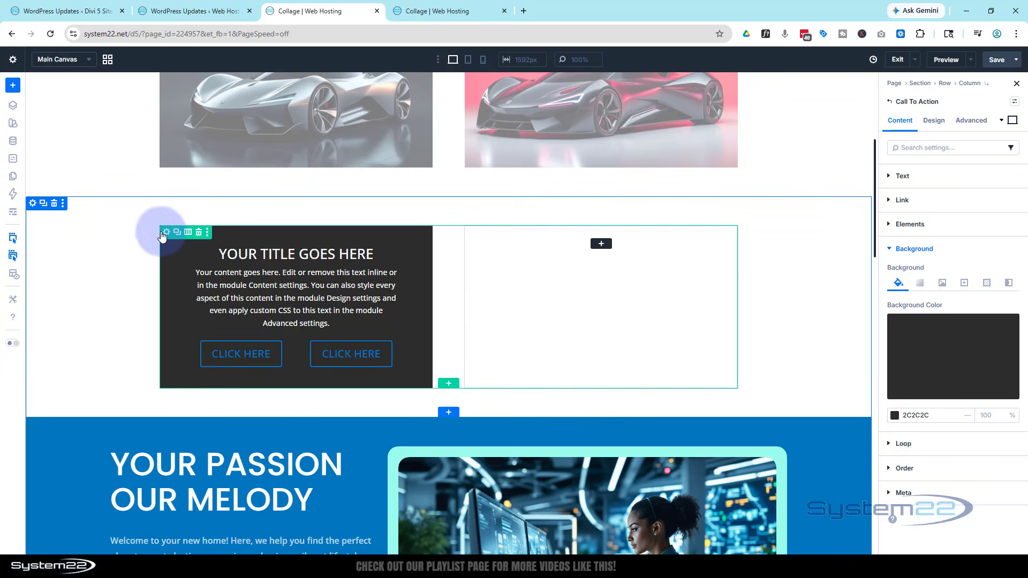
- Give the outer two-column row a background image from the media library showing the woman at a computer in the blue tech office
left_click(166, 233)
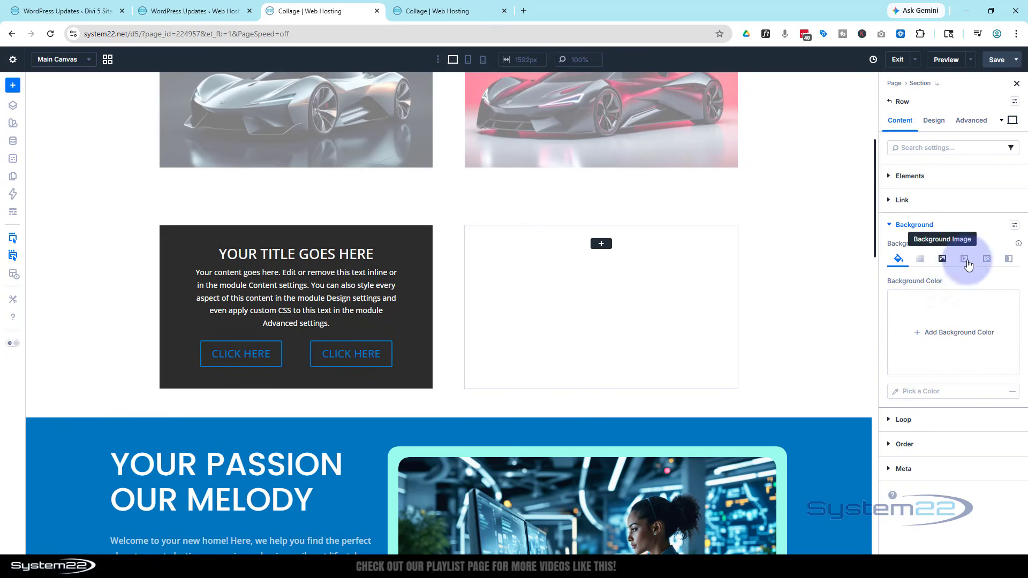
left_click(943, 260)
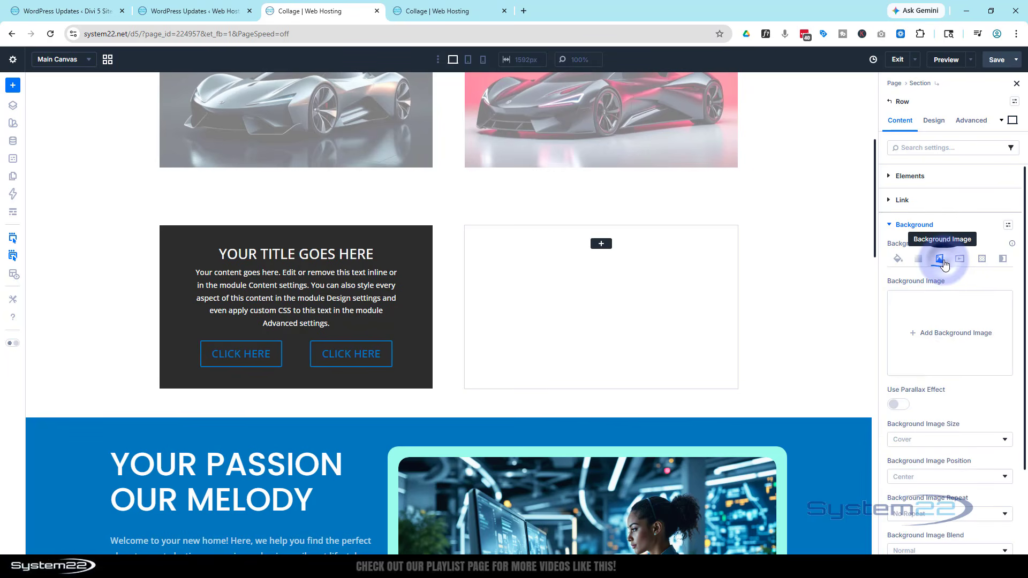
left_click(947, 329)
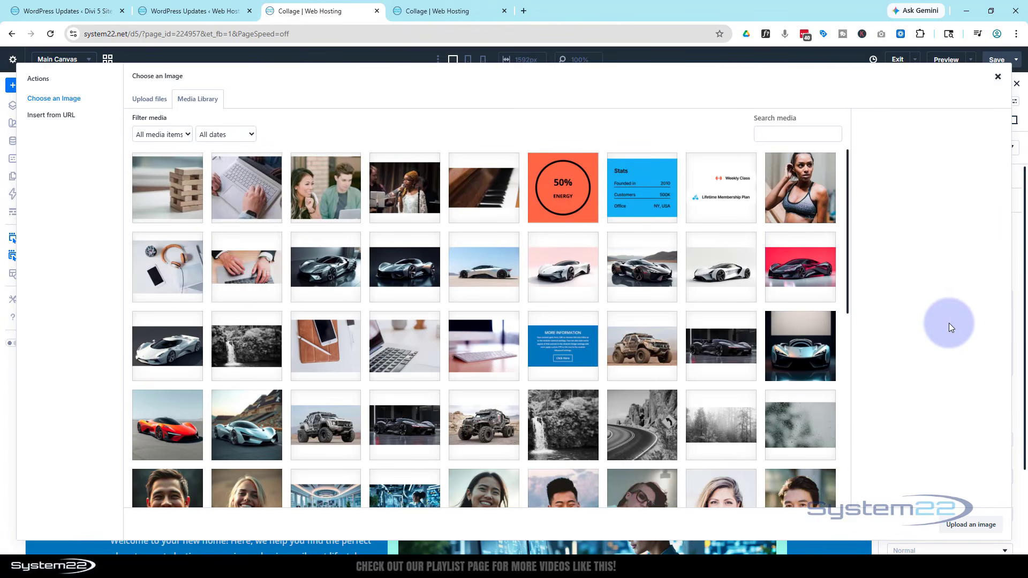
scroll(644, 274, "down", 3)
left_click(396, 332)
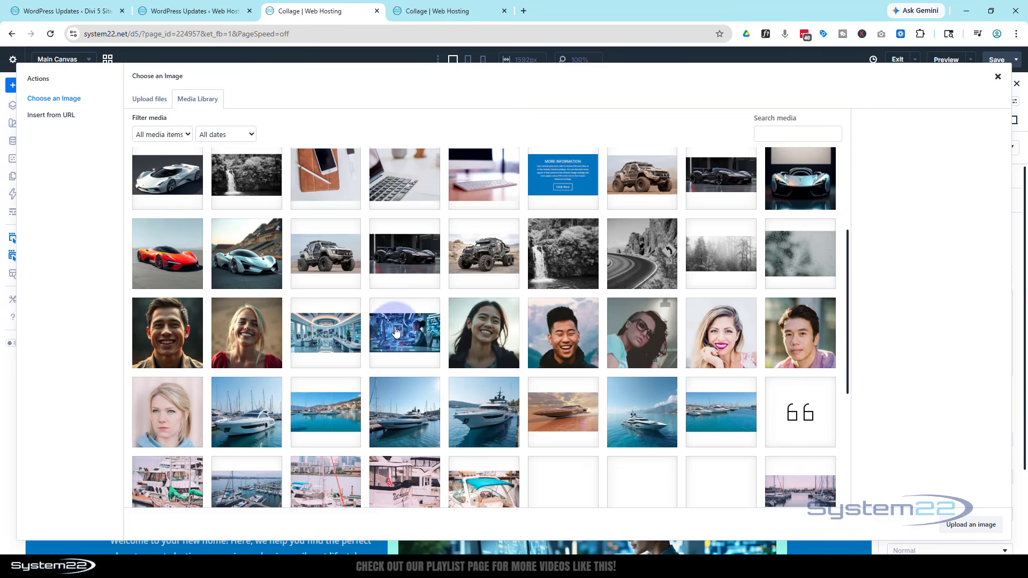
left_click(972, 524)
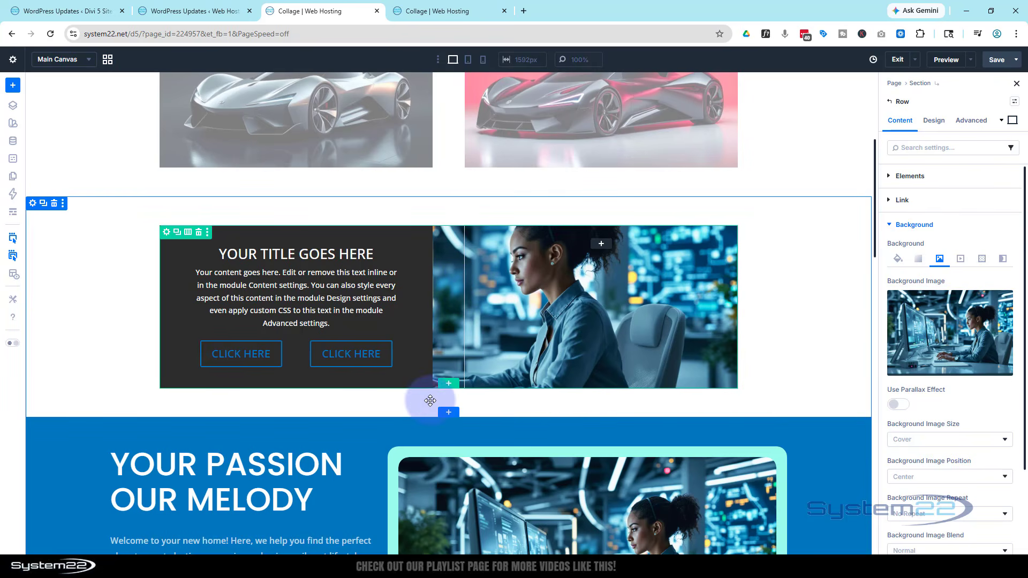
- Set the outer row's horizontal gap to 0 and its vertical gap to 0
left_click(935, 122)
left_click(949, 172)
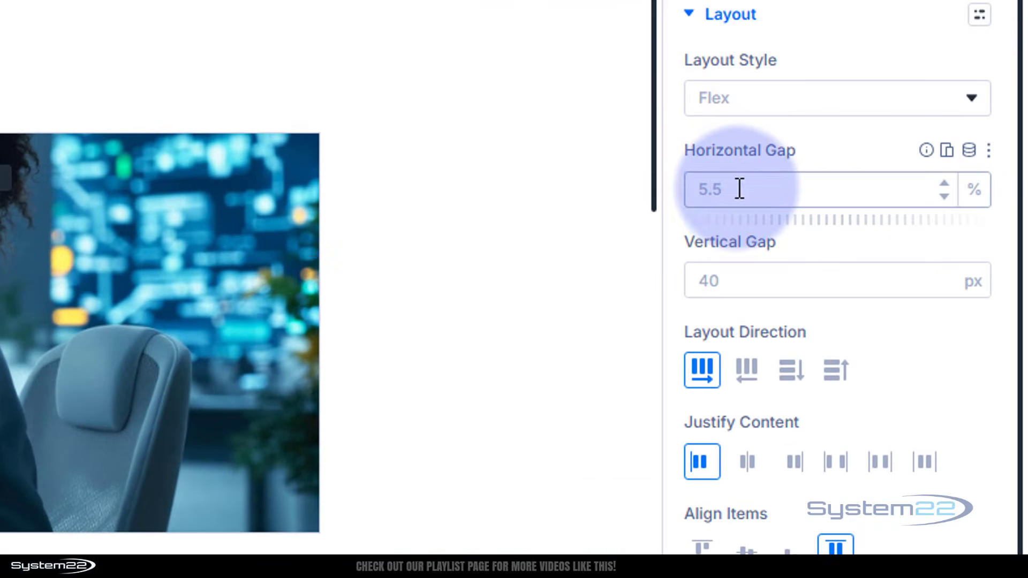
double_click(750, 195)
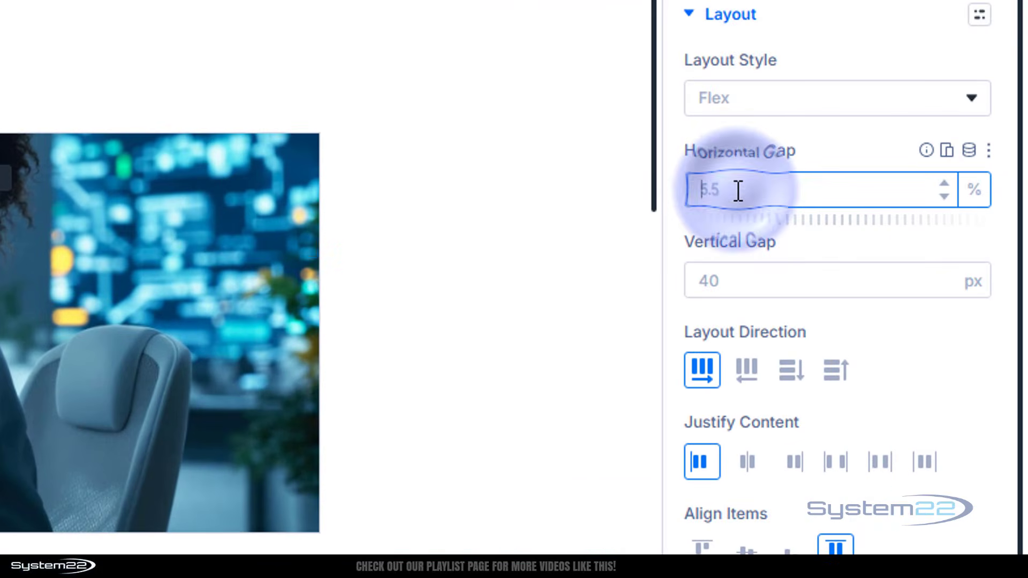
type("0")
double_click(715, 281)
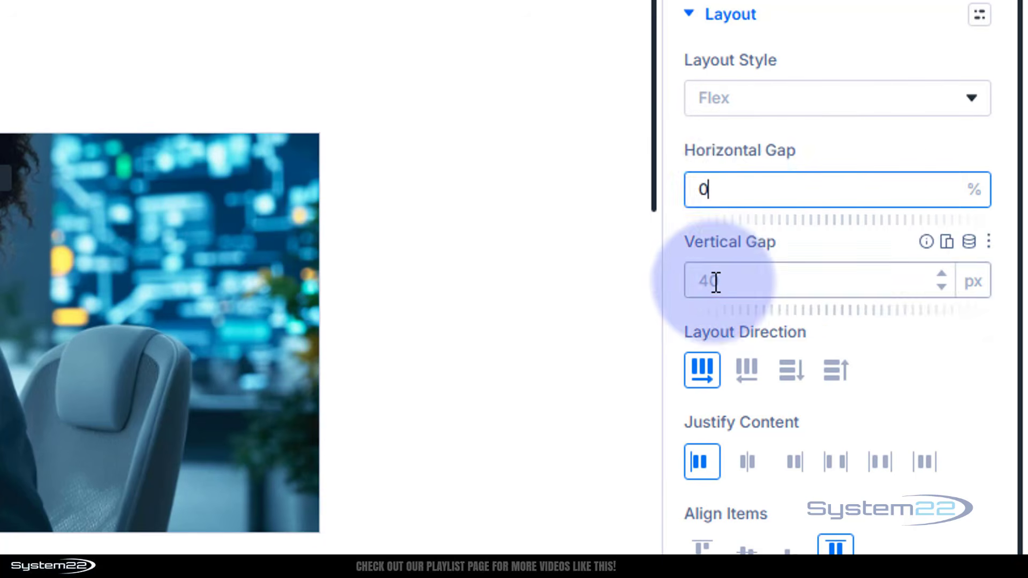
type("0")
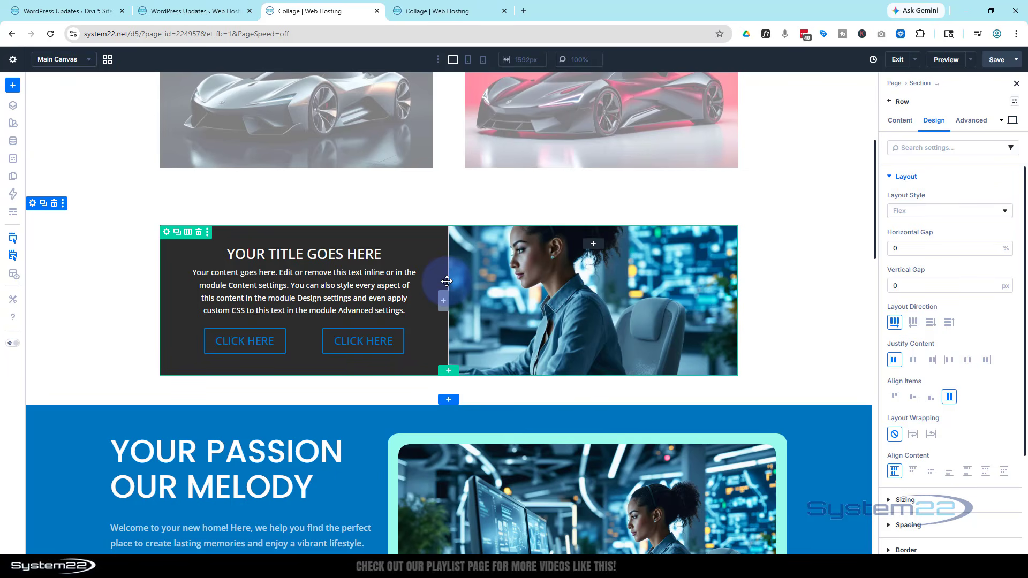
- Insert a Countdown Timer module in the empty second column beside the Call To Action
left_click(593, 247)
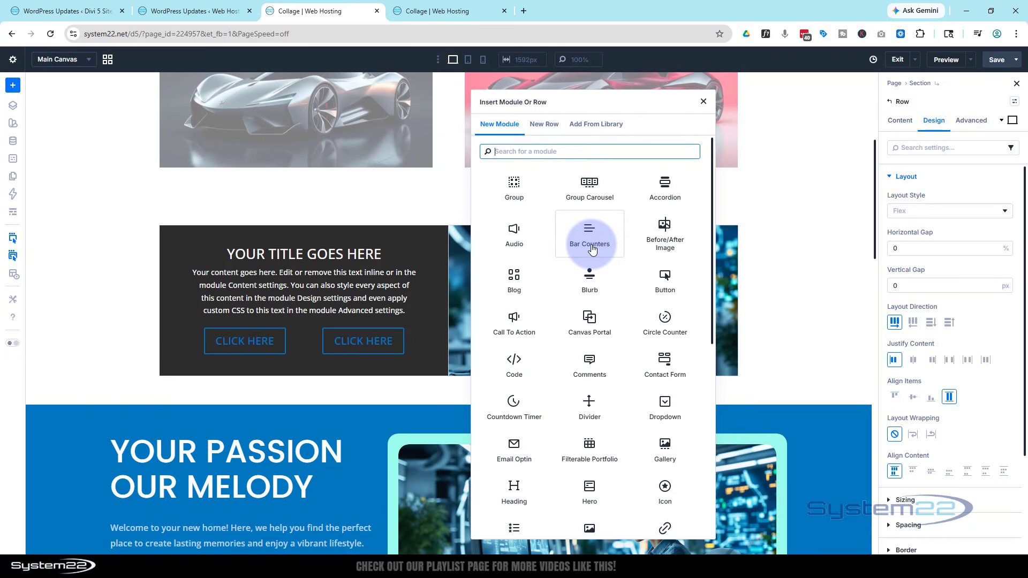
left_click(514, 404)
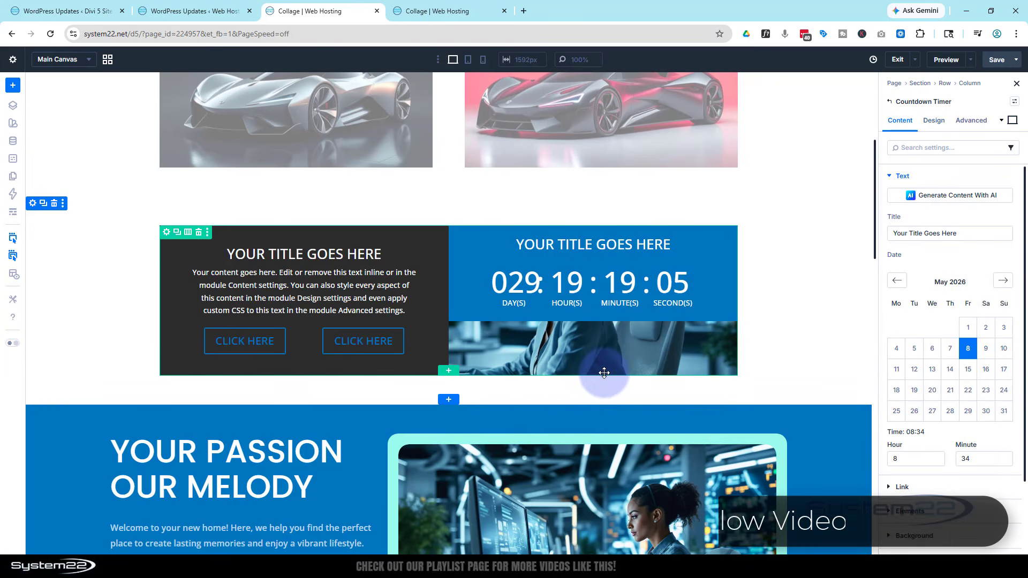
- Size the Countdown Timer to grow to fill its column and center its content with Justify Content
left_click(934, 121)
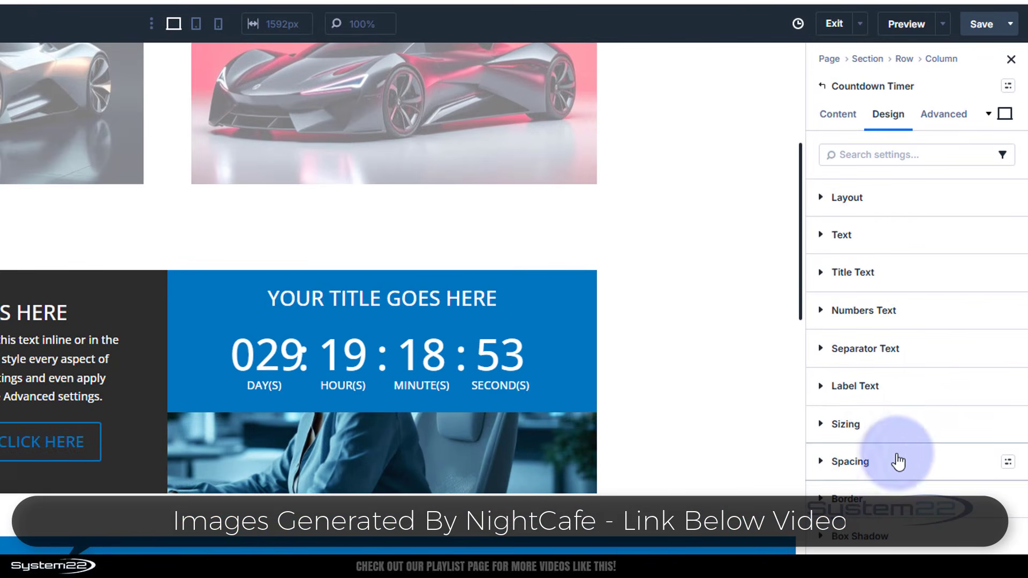
left_click(934, 335)
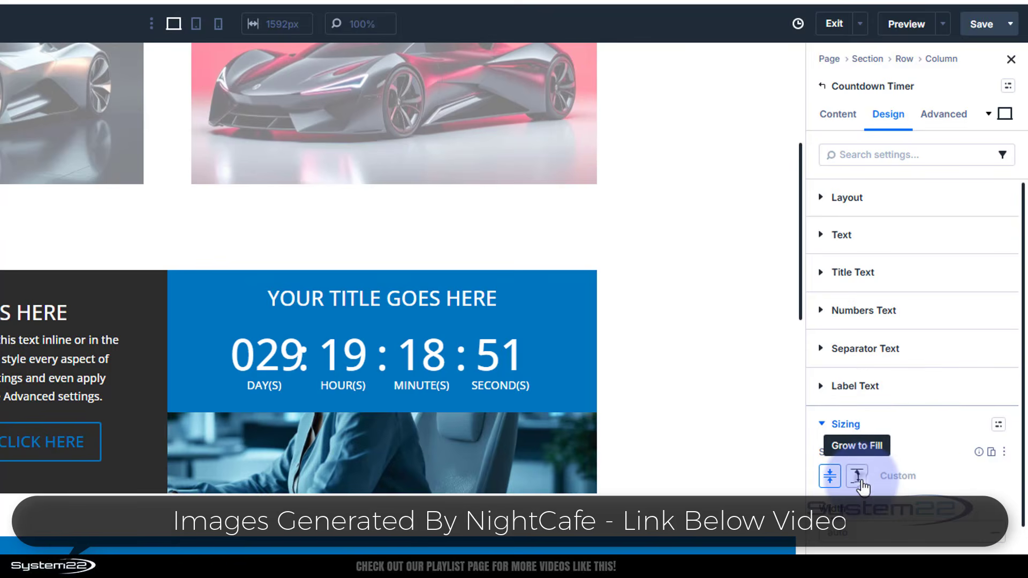
left_click(858, 476)
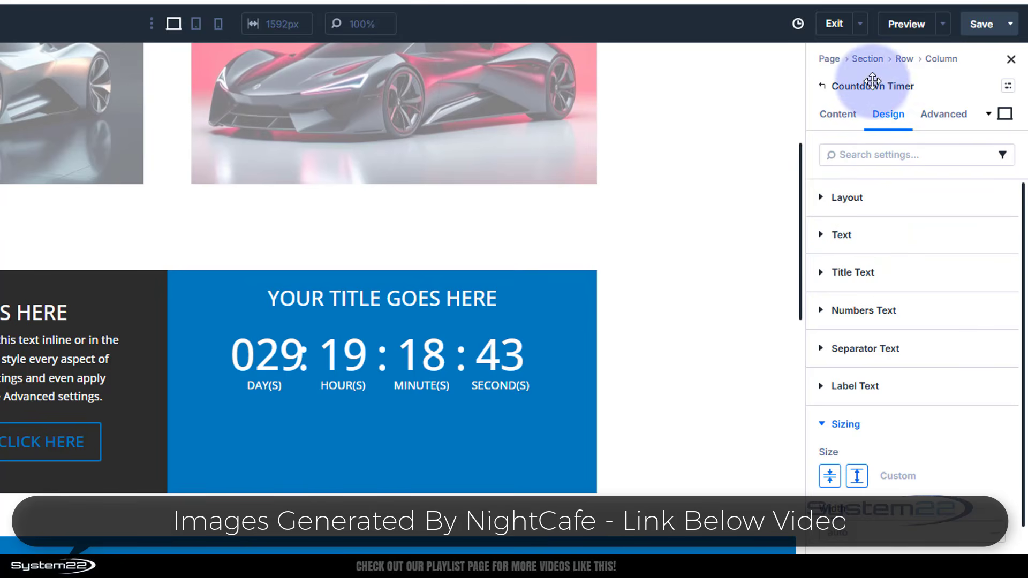
left_click(876, 203)
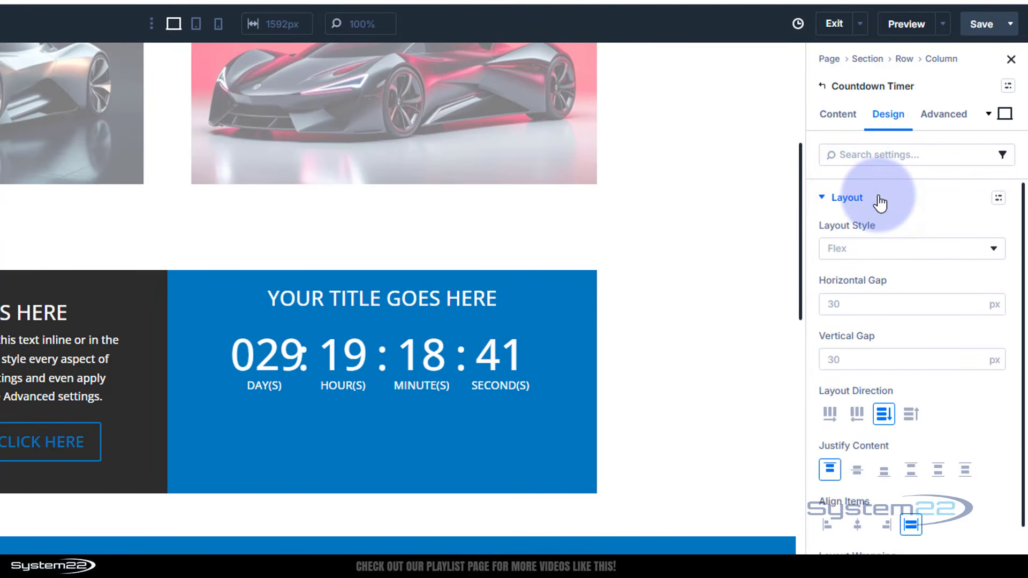
left_click(857, 474)
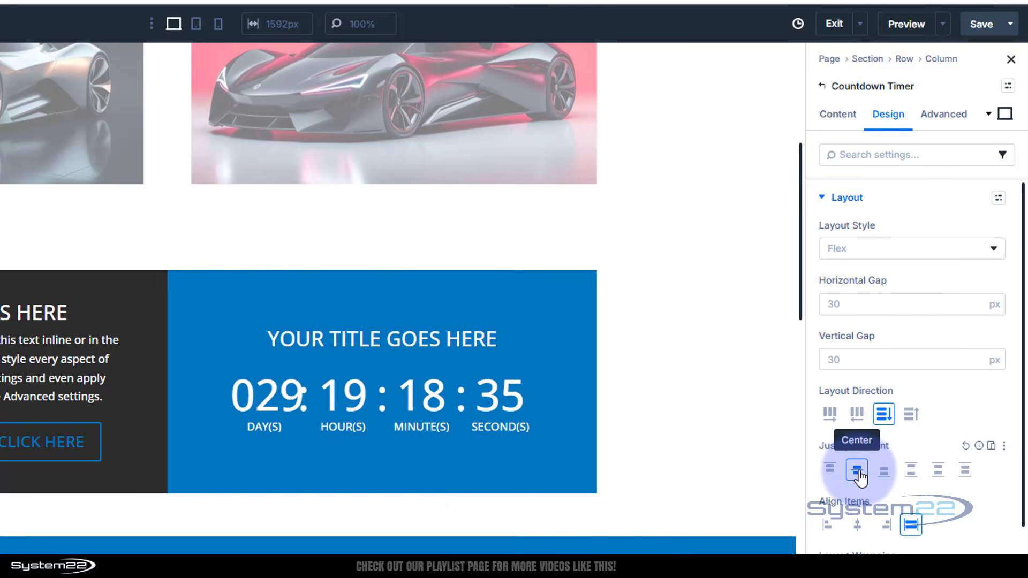
- Set the Countdown Timer's numbers text size to 35 px
left_click(837, 197)
left_click(910, 314)
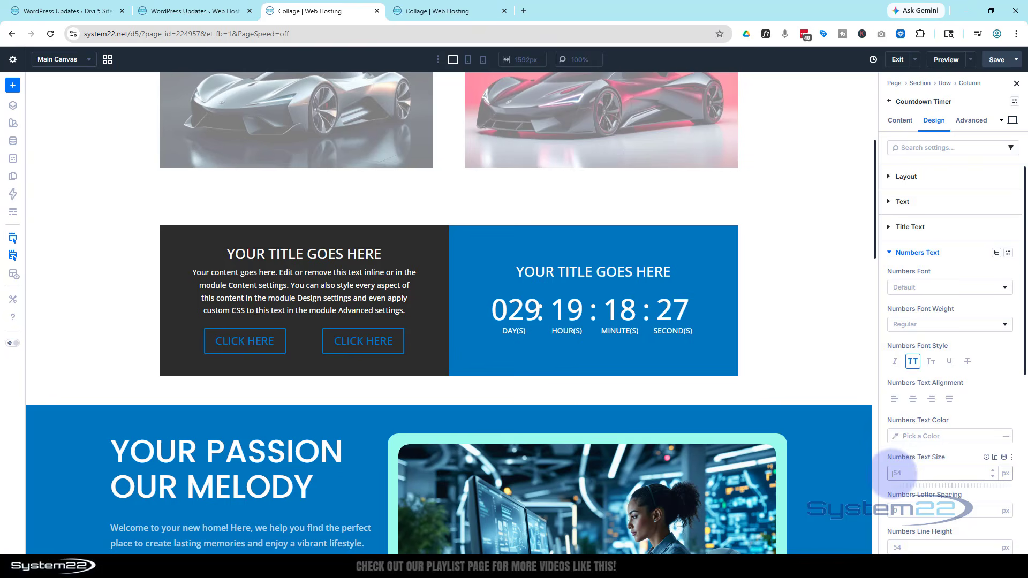
left_click(873, 525)
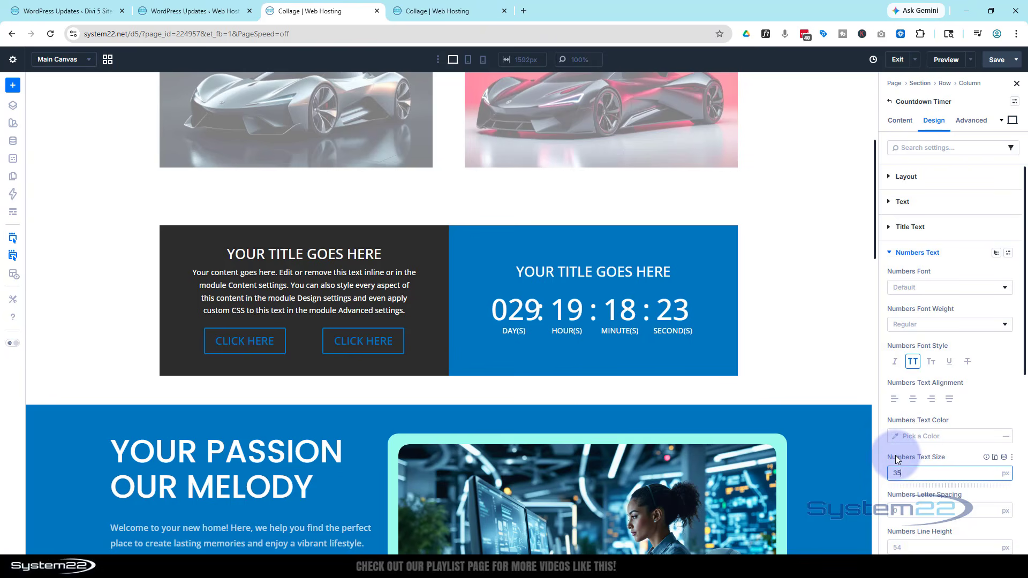
type("35")
left_click(959, 451)
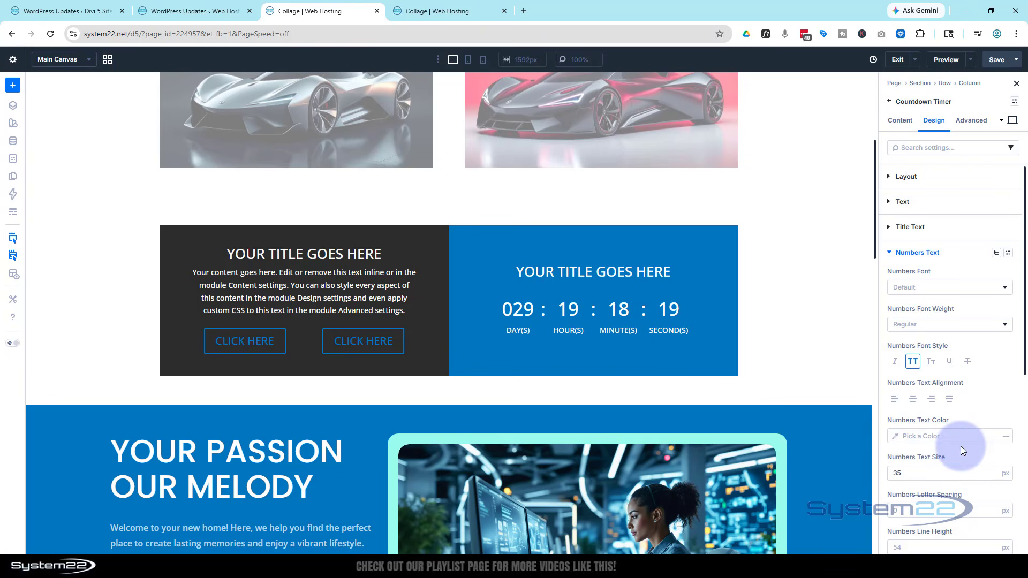
- Insert a Contact Form module below the Countdown Timer and delete the form's Message field
left_click(900, 122)
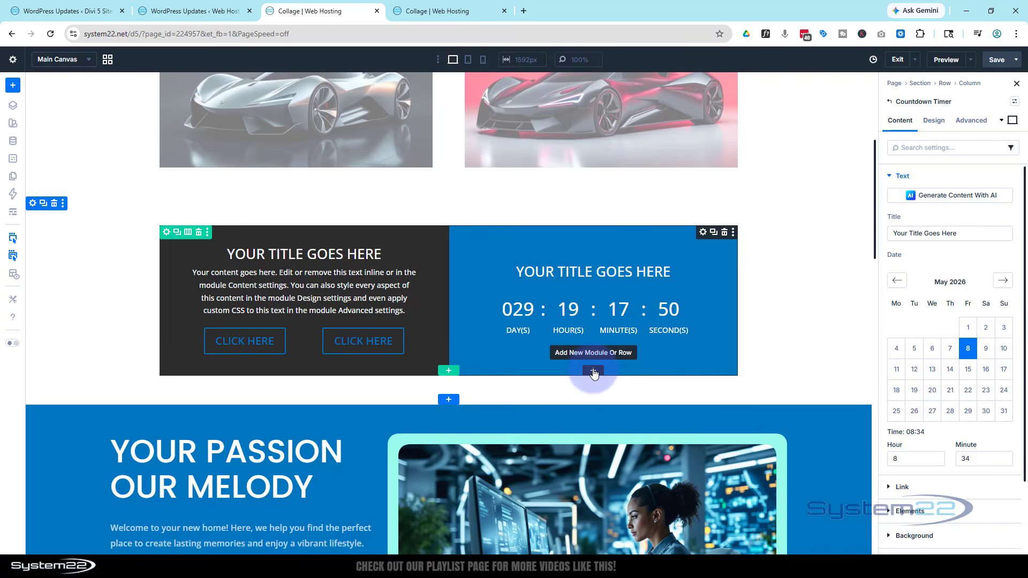
left_click(593, 372)
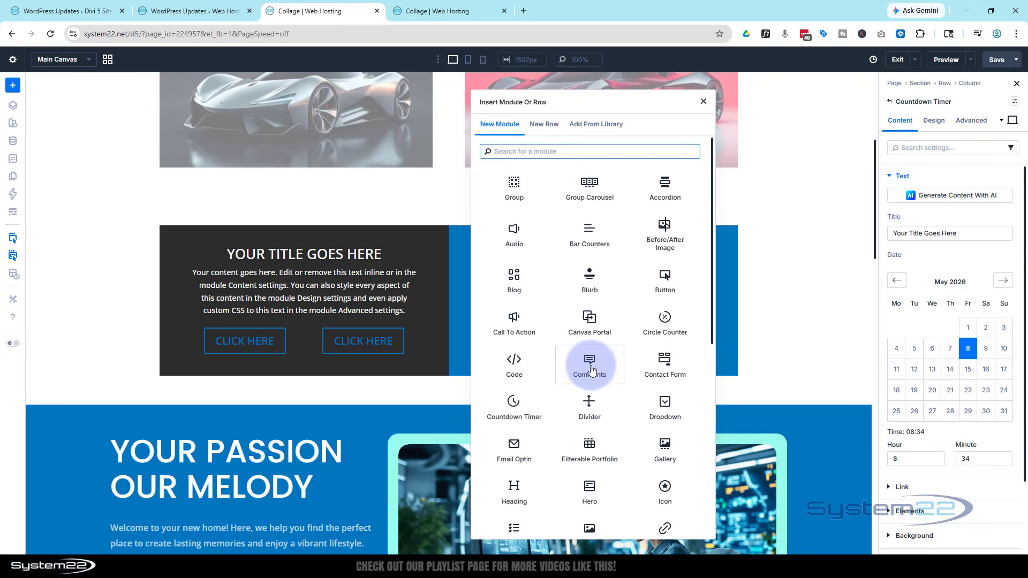
left_click(666, 364)
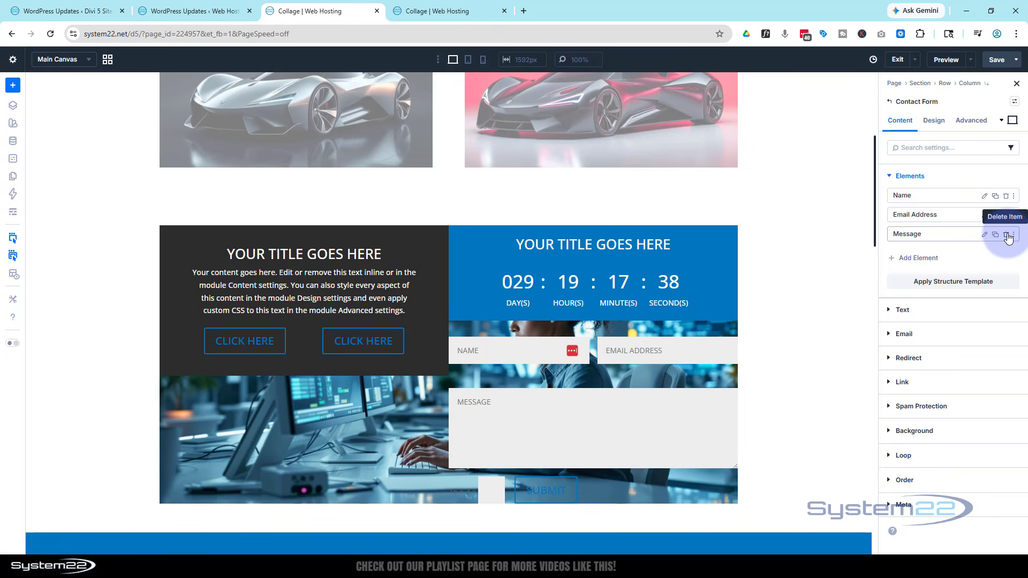
left_click(1006, 235)
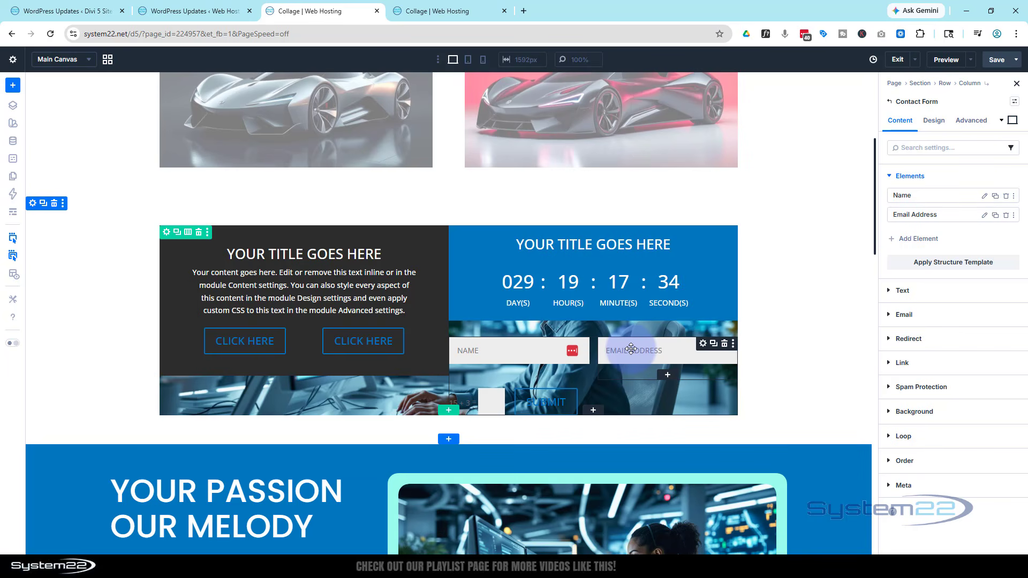
- Set the column class of the Contact Form's Name field to 100% so it spans the full width
left_click(984, 196)
left_click(933, 120)
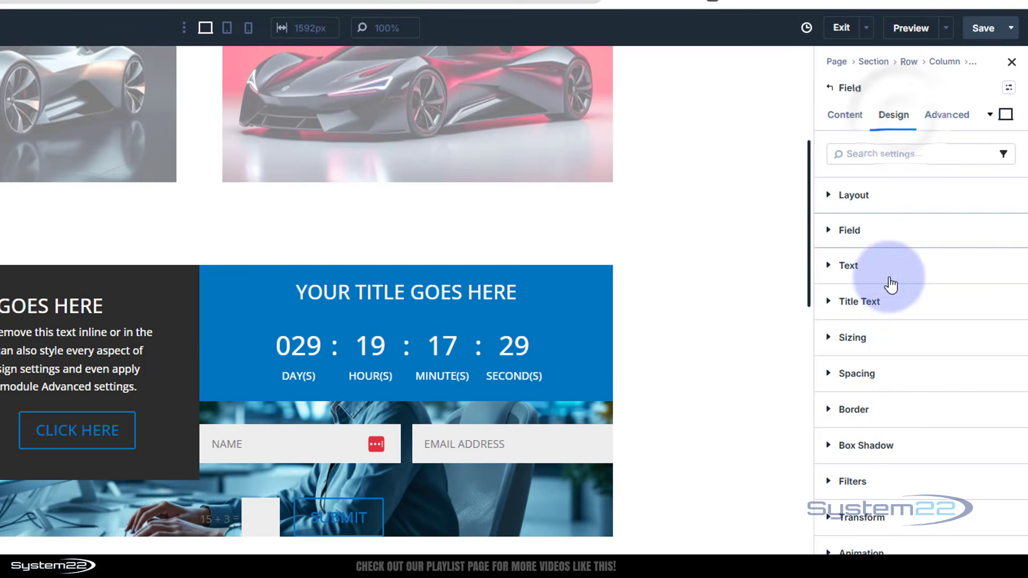
left_click(895, 338)
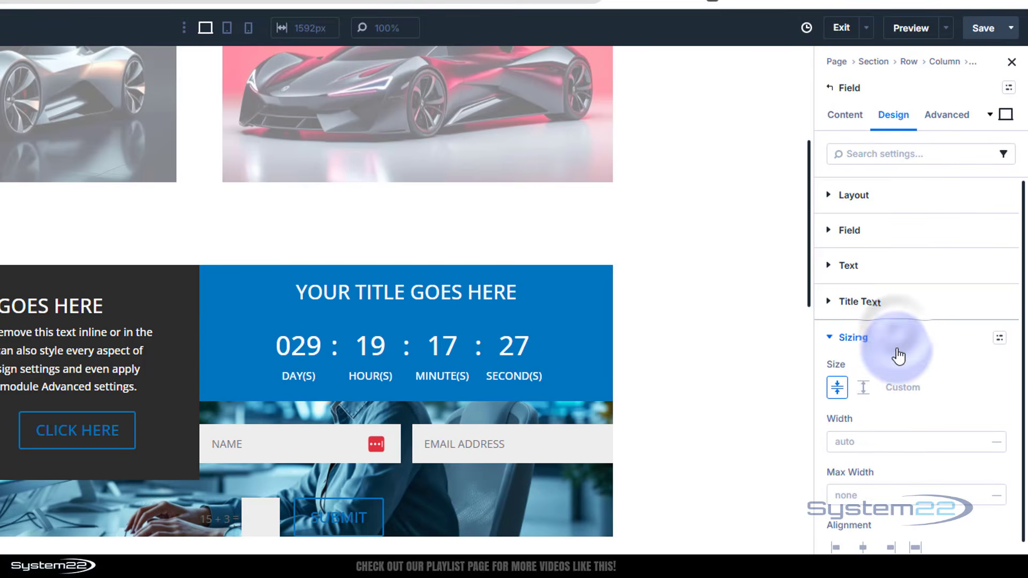
scroll(911, 440, "down", 3)
scroll(909, 445, "down", 2)
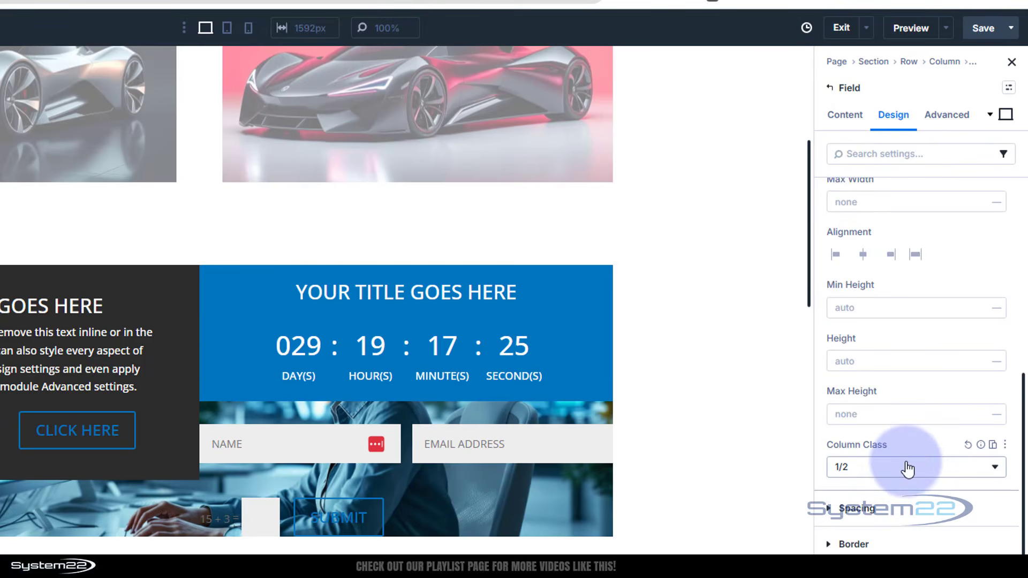
left_click(906, 465)
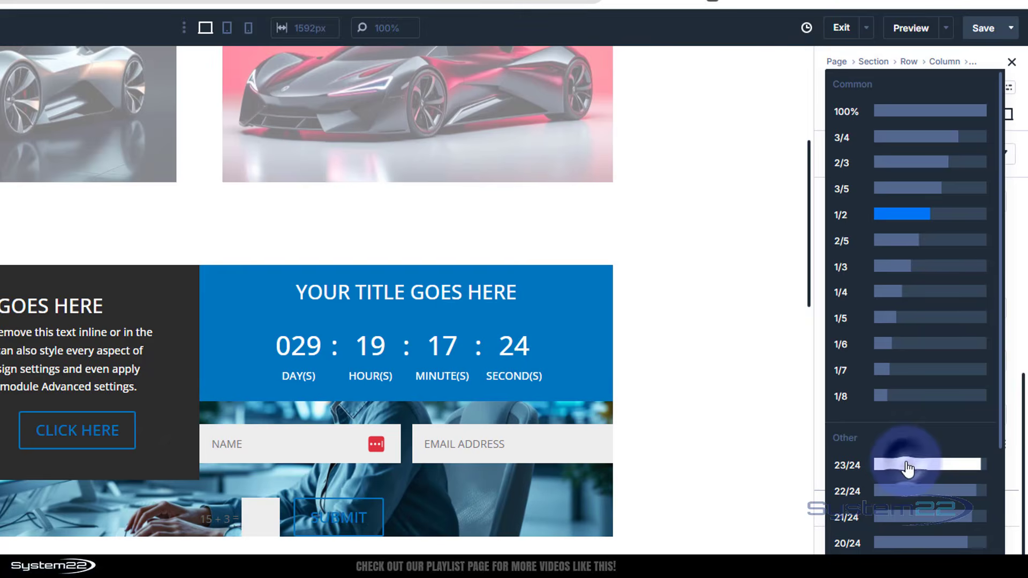
left_click(909, 113)
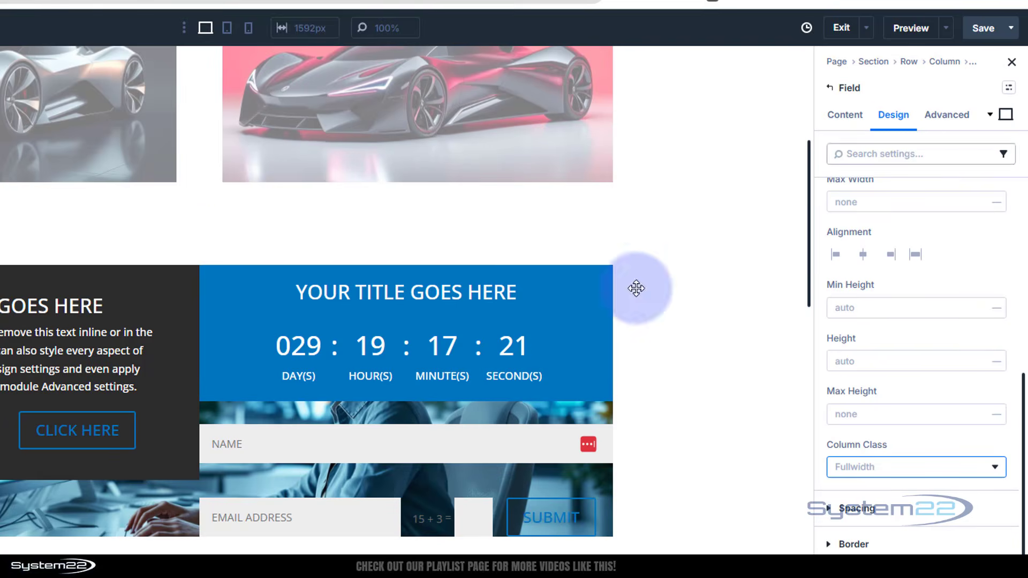
- Set the column class of the Email Address field to 100% and return to the Contact Form settings
left_click(314, 518)
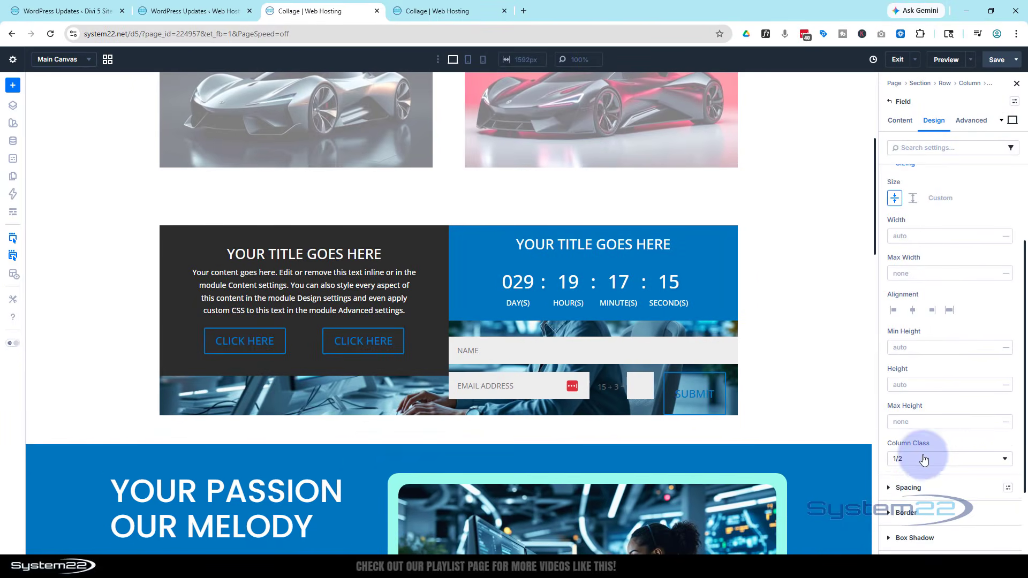
left_click(986, 467)
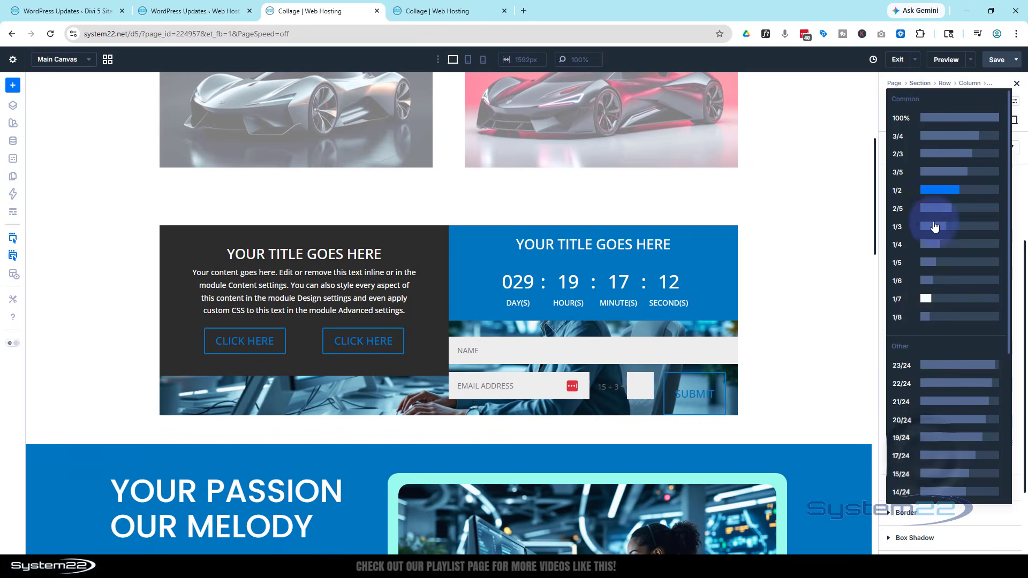
left_click(943, 121)
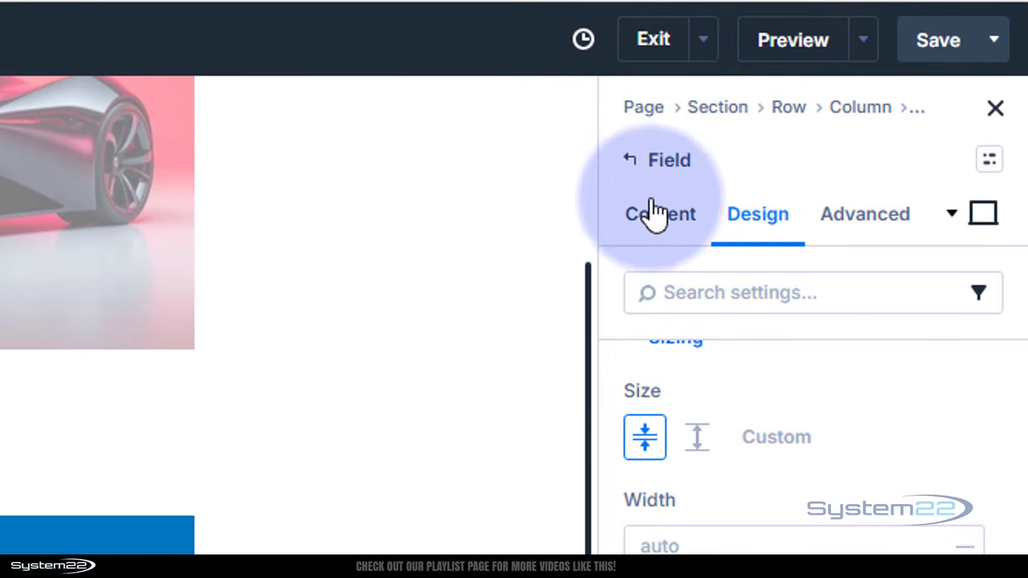
left_click(630, 159)
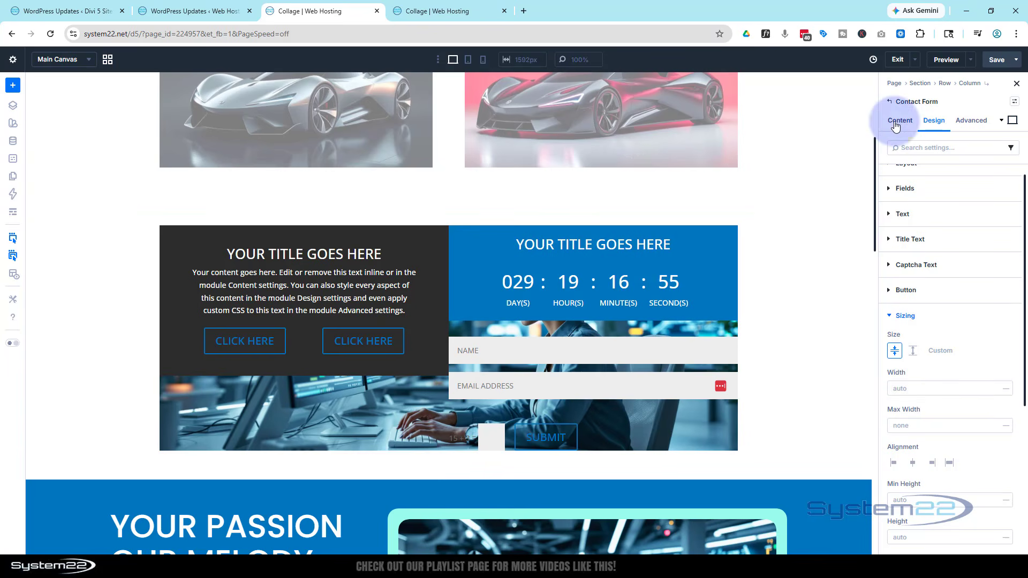
- Turn off the basic captcha in the Contact Form's spam protection
left_click(900, 127)
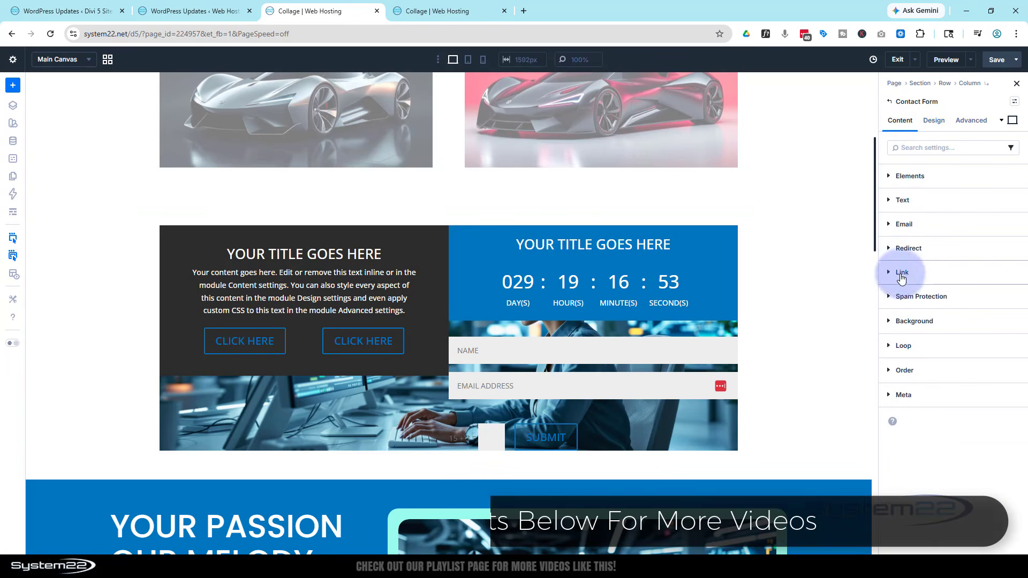
left_click(902, 299)
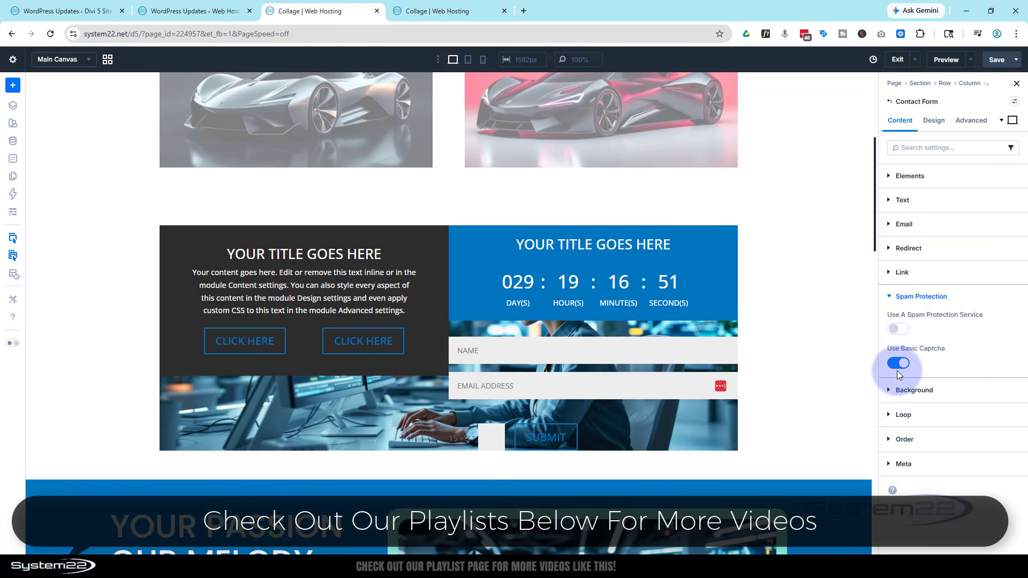
left_click(898, 364)
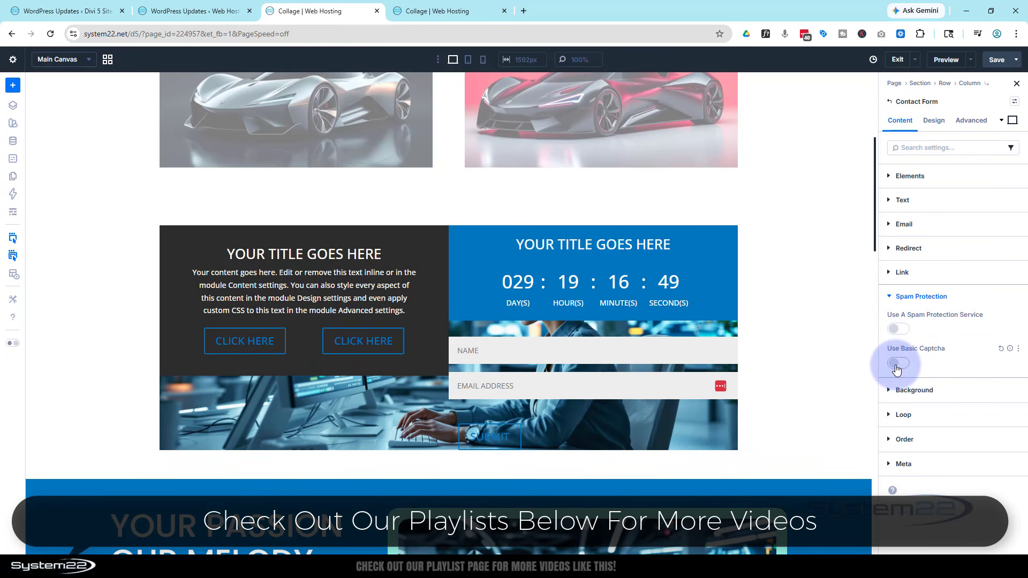
- Align the Contact Form's Submit button to the right through the button's sizing options
left_click(934, 120)
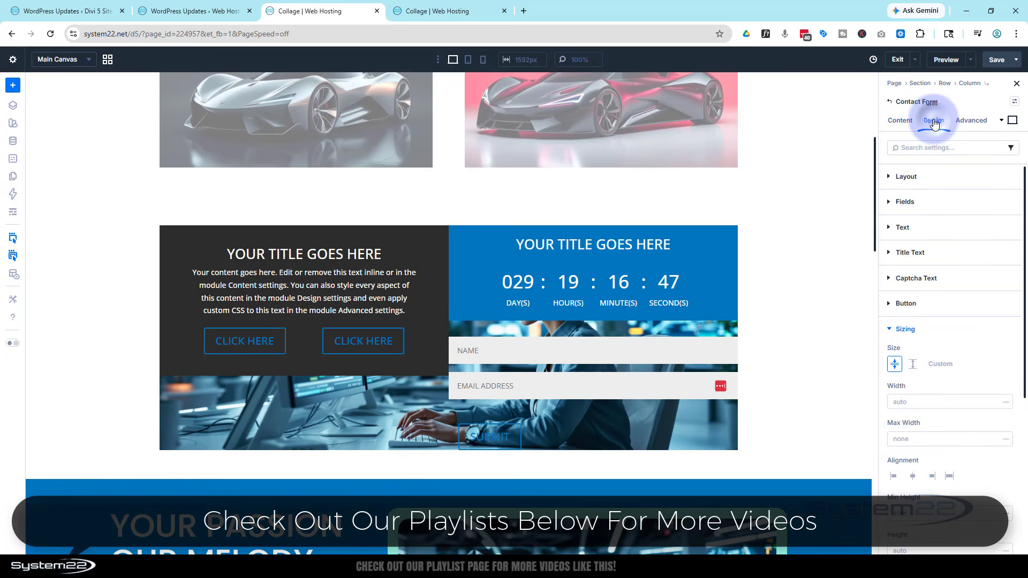
left_click(909, 303)
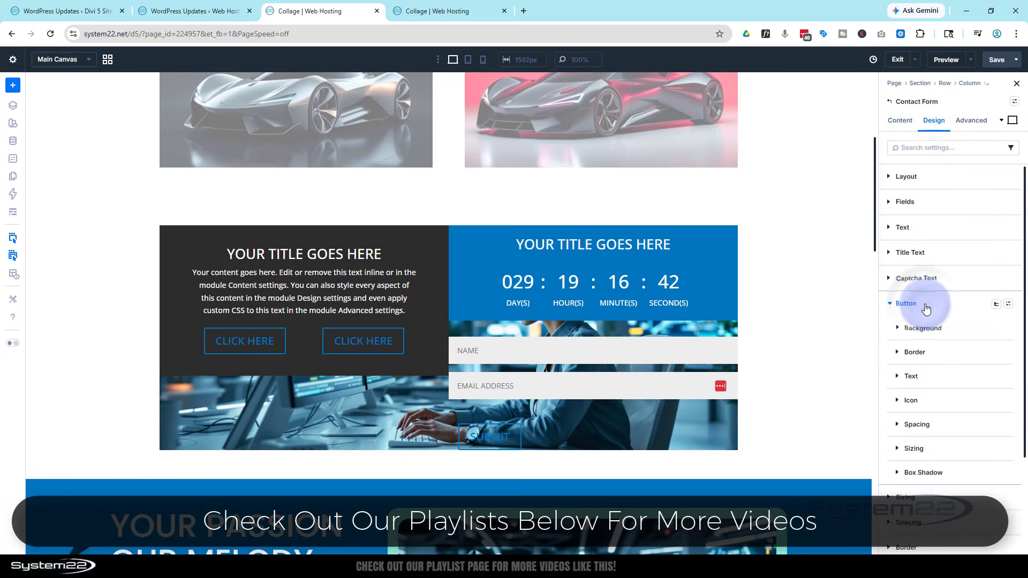
left_click(914, 447)
scroll(928, 435, "down", 3)
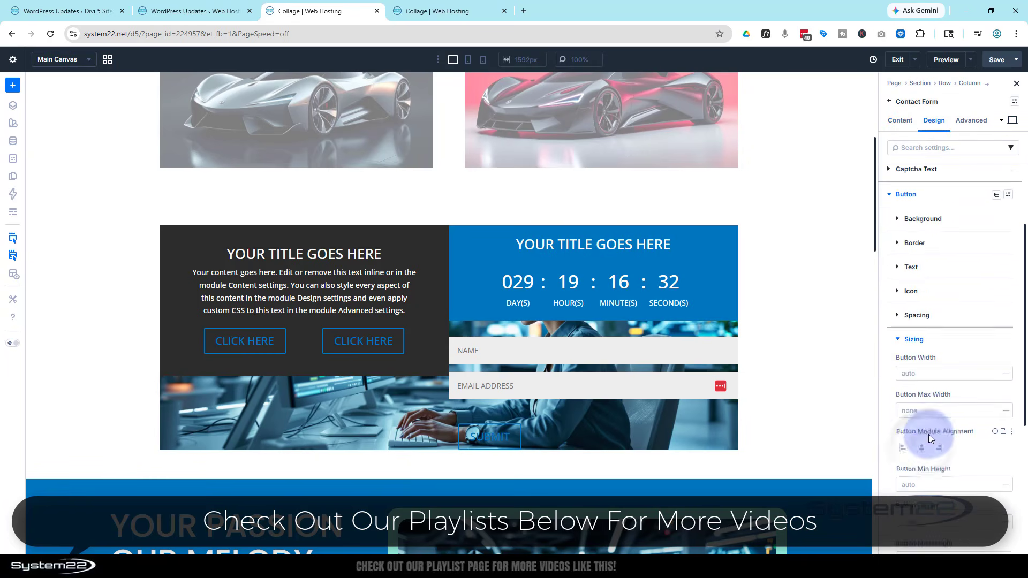
left_click(940, 387)
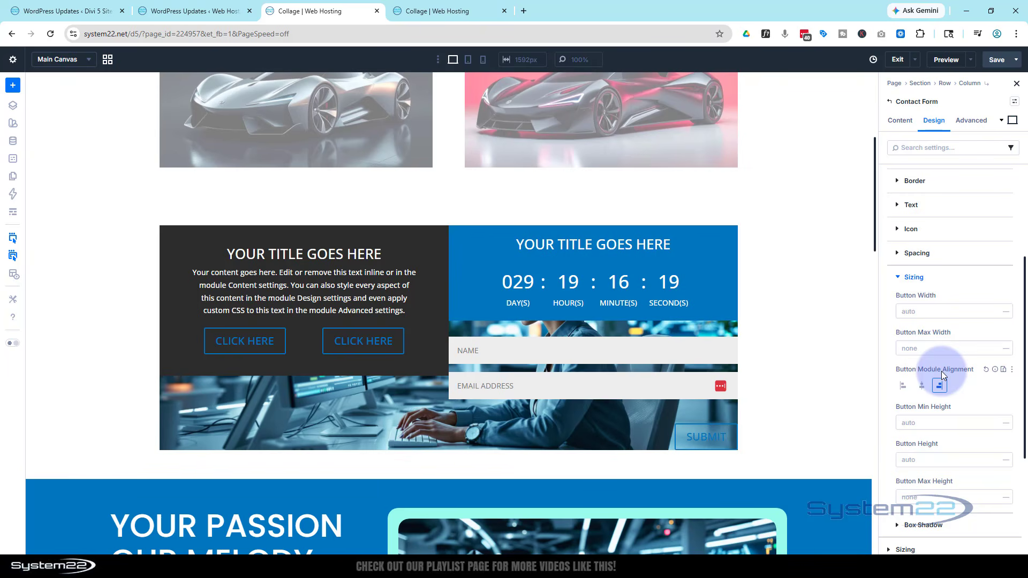
- Give the Contact Form module a solid black 000000 background color
left_click(901, 122)
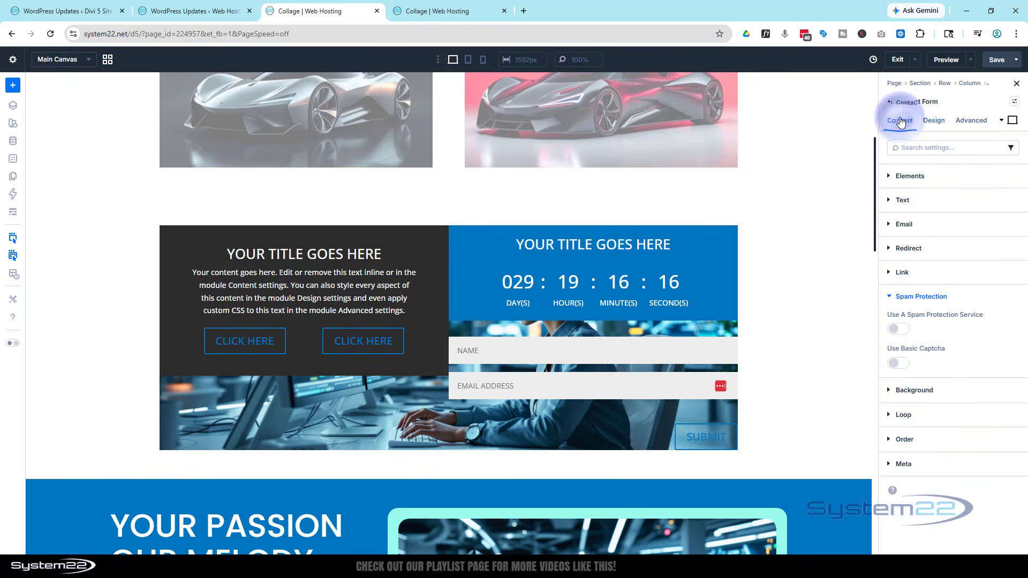
left_click(920, 395)
left_click(917, 426)
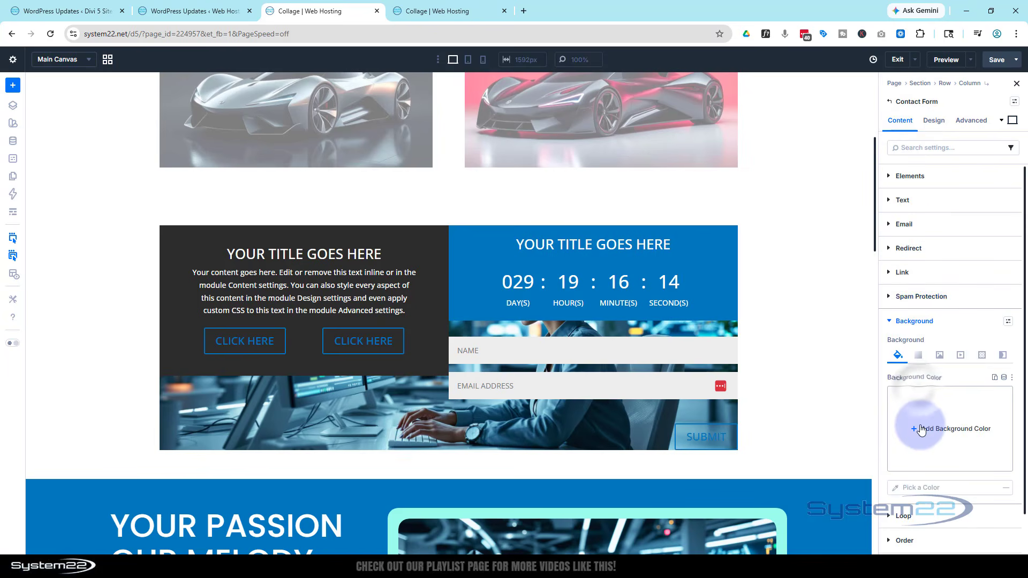
left_click_drag(763, 355, 744, 382)
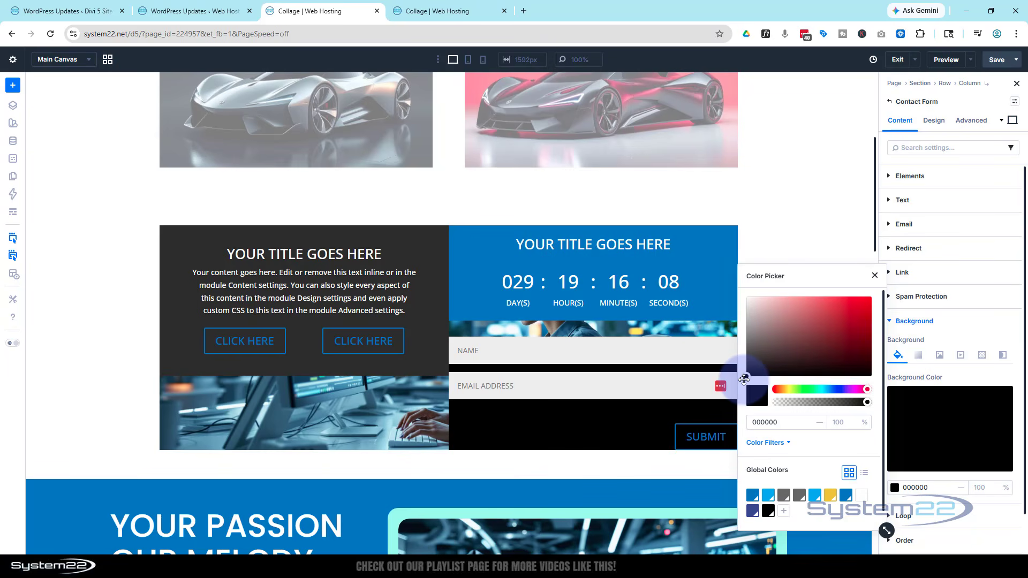
- Set the Contact Form's top and bottom padding to a linked 40 px
left_click(936, 124)
left_click(937, 123)
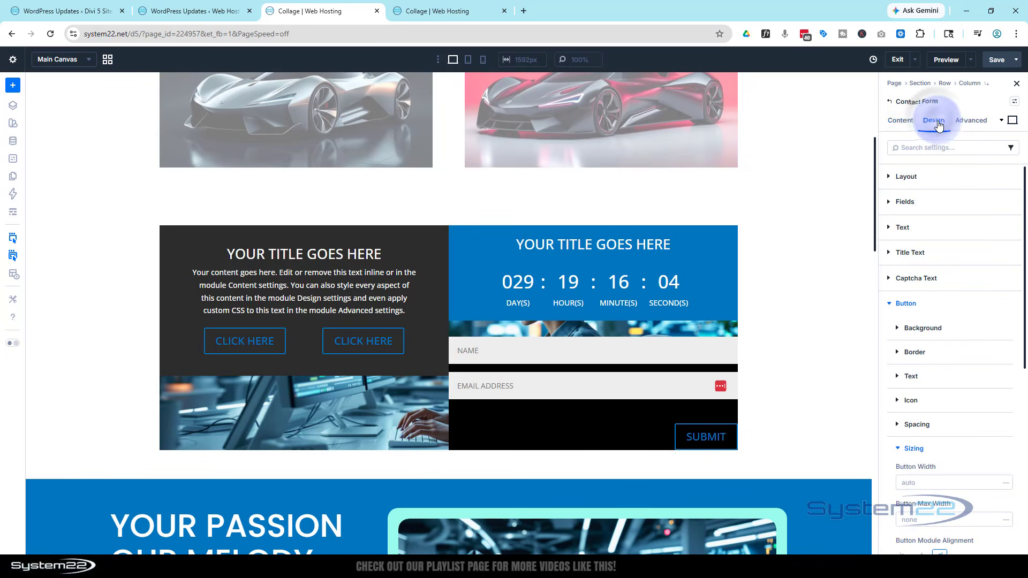
left_click(908, 303)
left_click(903, 356)
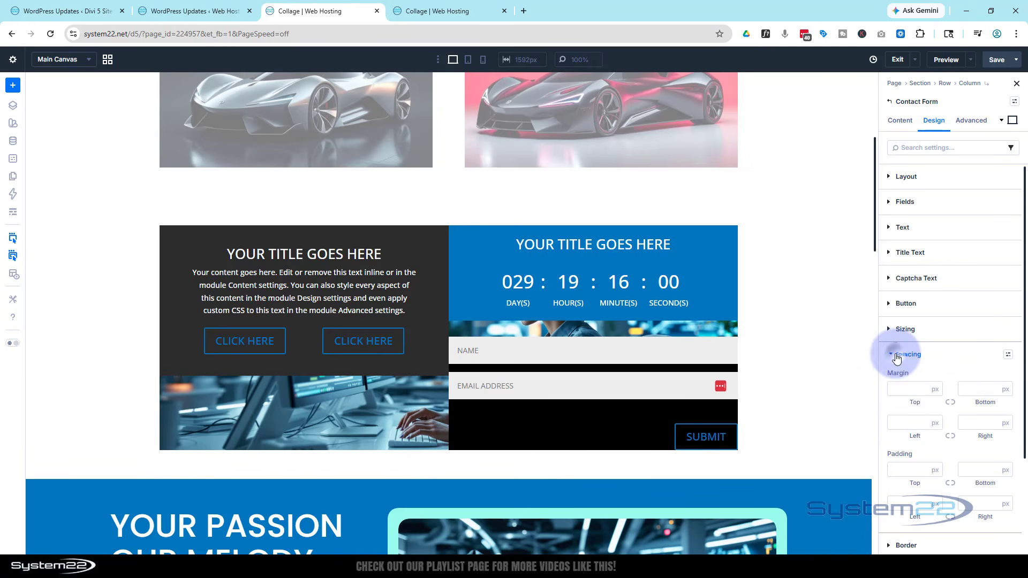
left_click(914, 468)
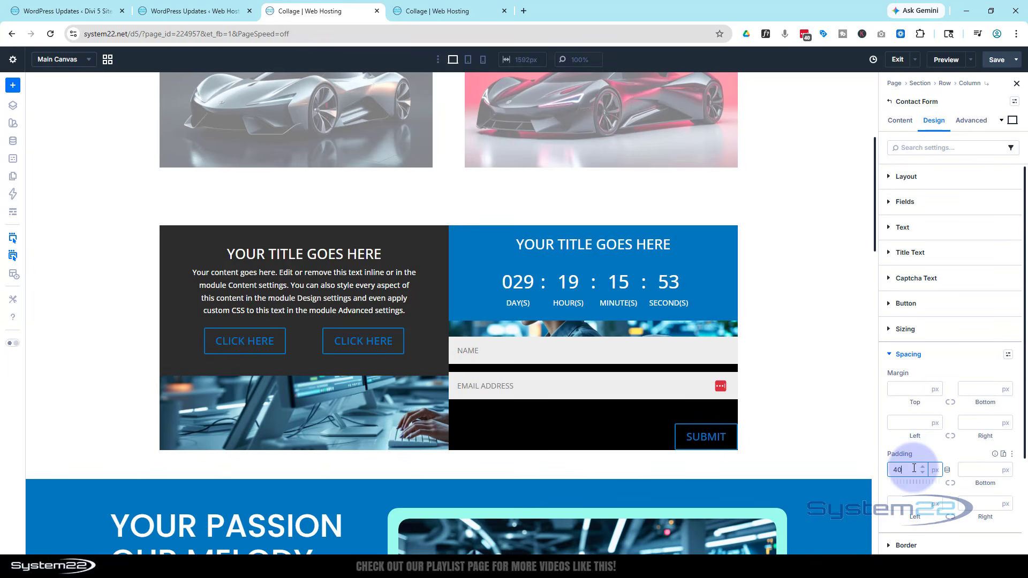
left_click(950, 483)
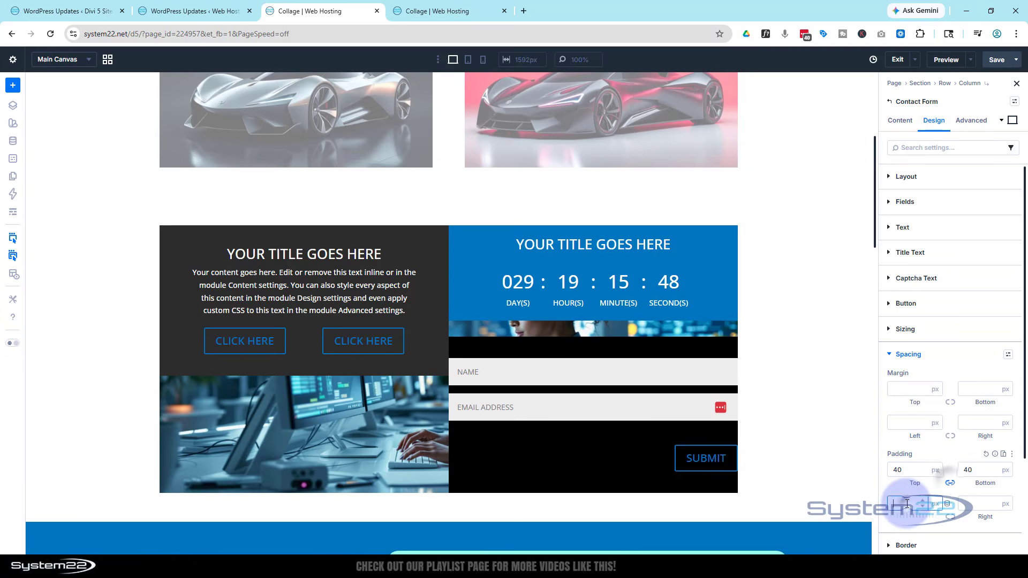
- Set the Contact Form's left and right padding to a linked 20 px and enable its grow size option
left_click(907, 503)
type("20")
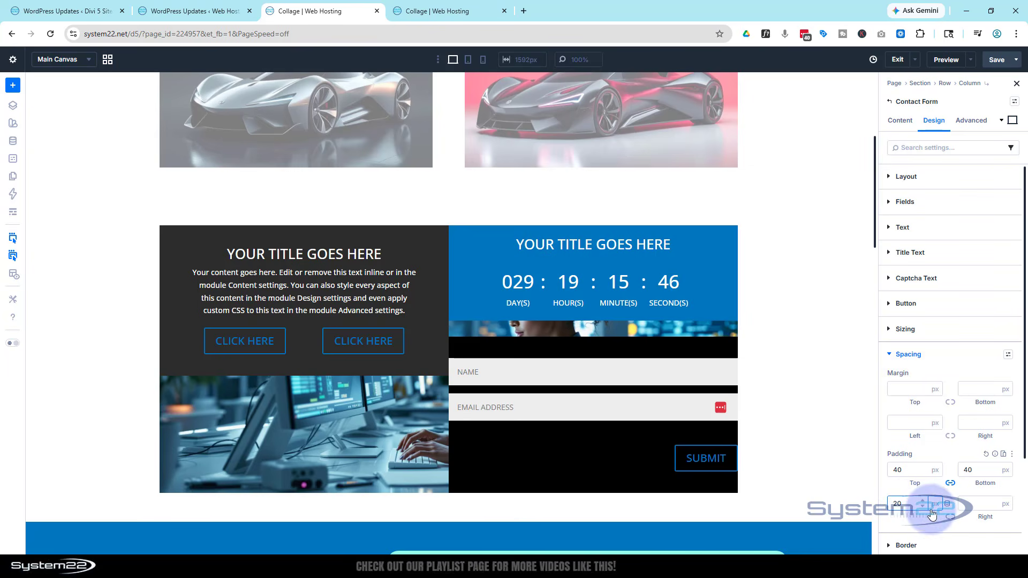
left_click(950, 518)
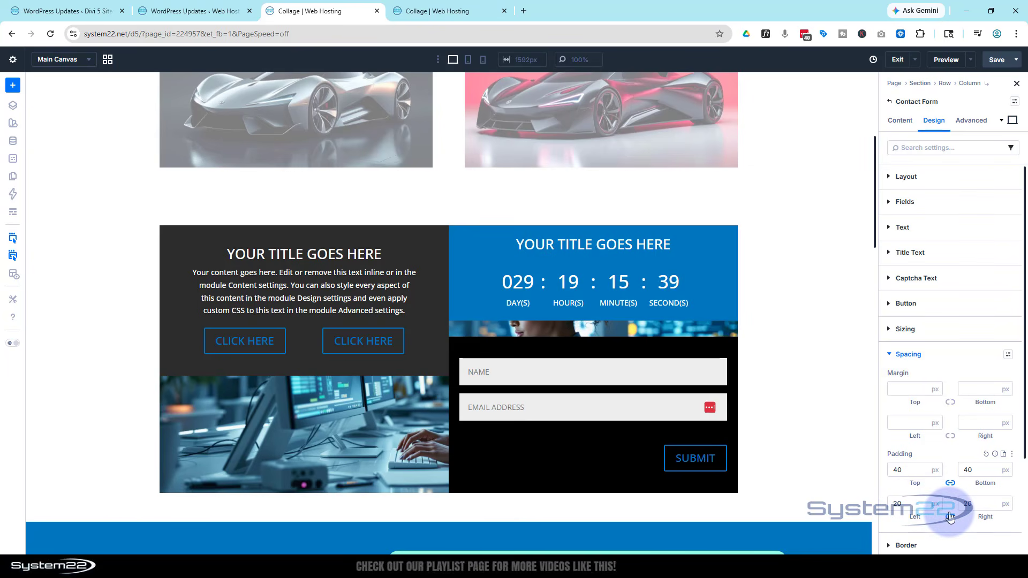
left_click(916, 329)
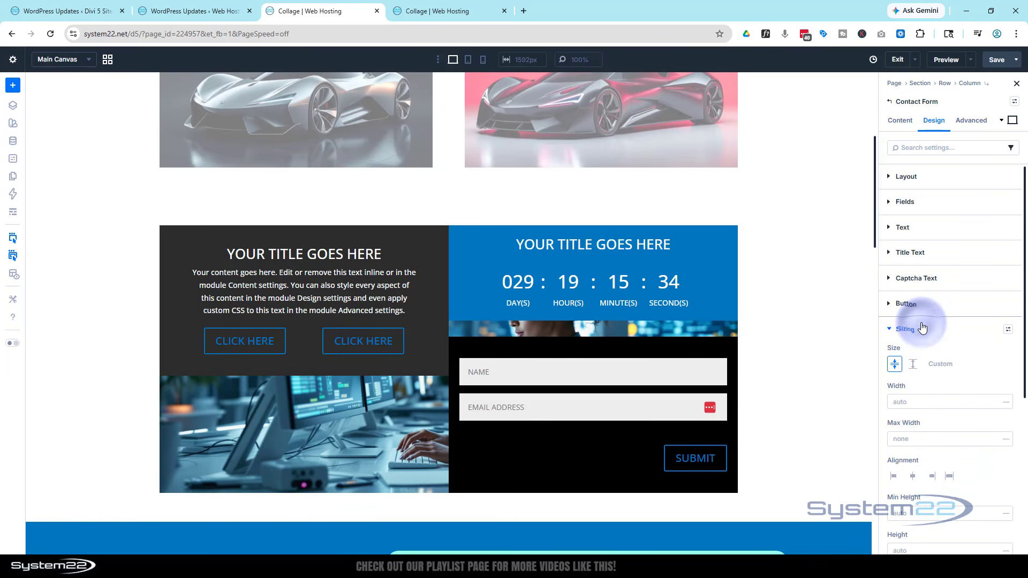
left_click(913, 365)
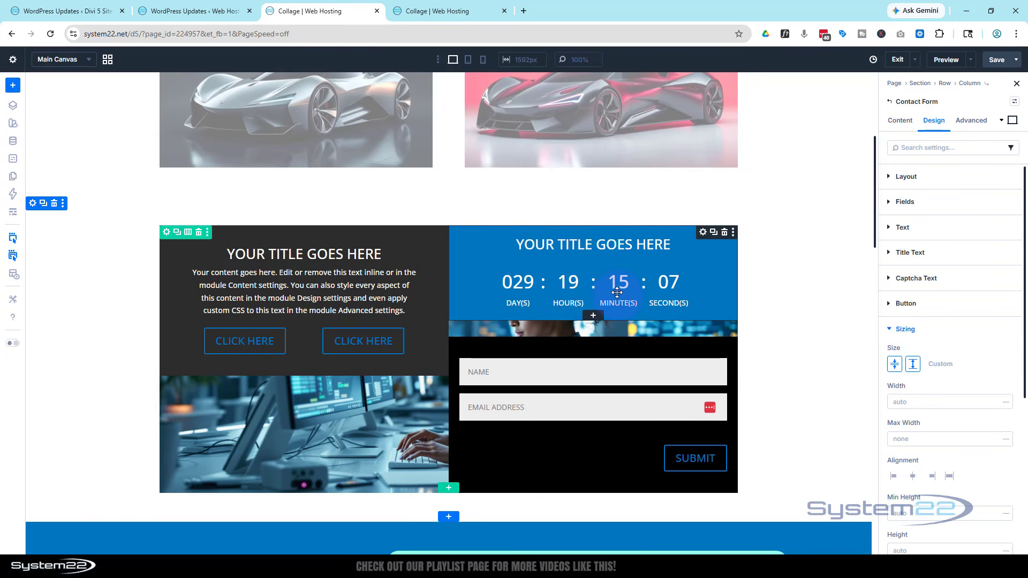
- Give the Countdown Timer module the element label "count" in its meta settings
left_click(703, 234)
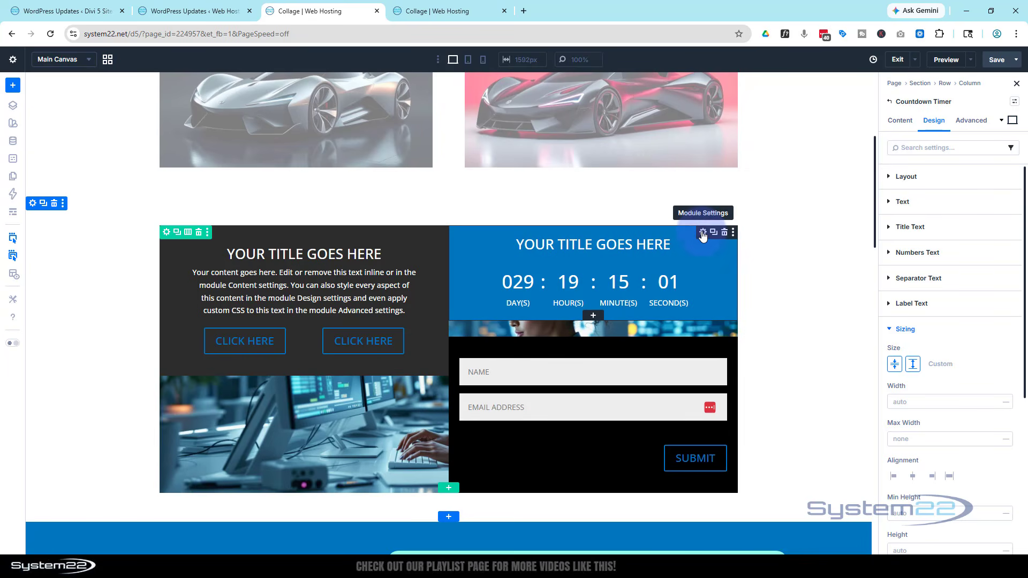
left_click(900, 123)
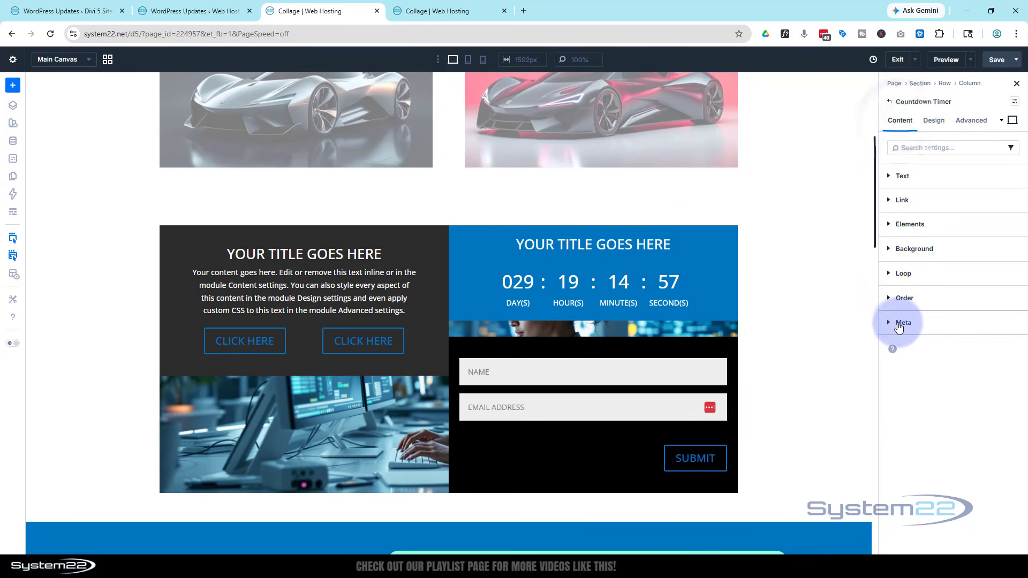
left_click(889, 321)
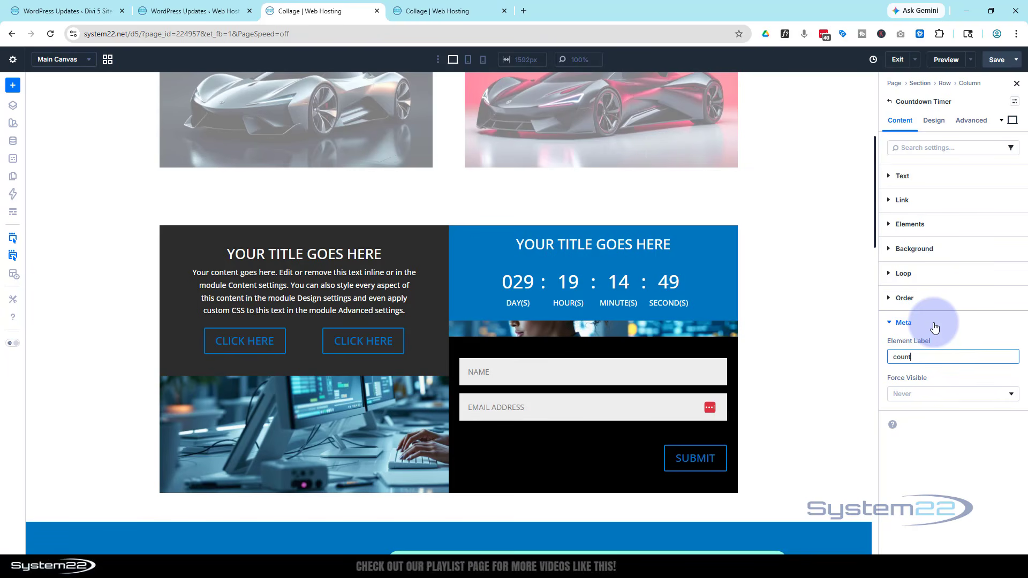
left_click(953, 334)
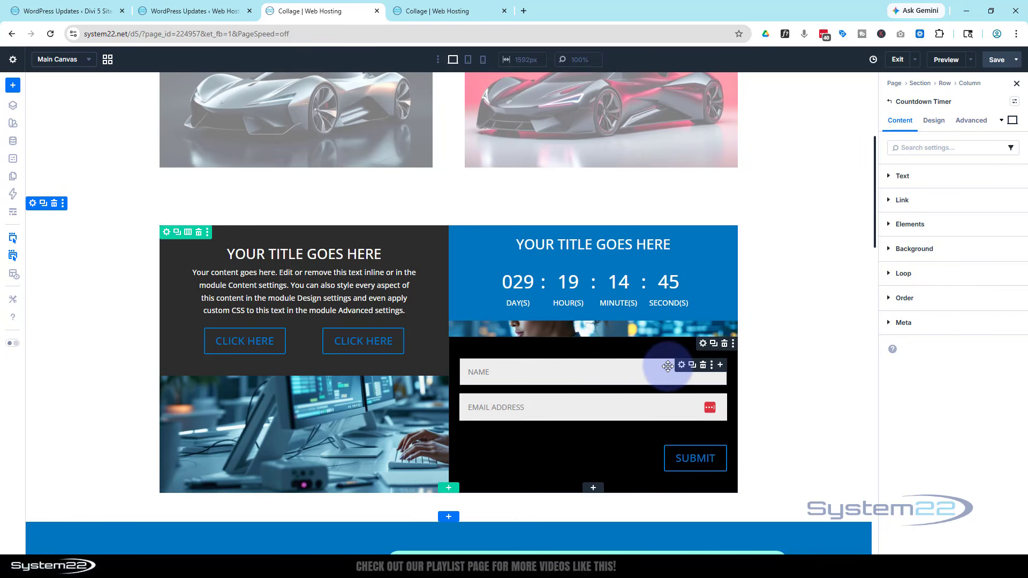
- Give the Contact Form module the element label "contact" in its meta settings
left_click(703, 345)
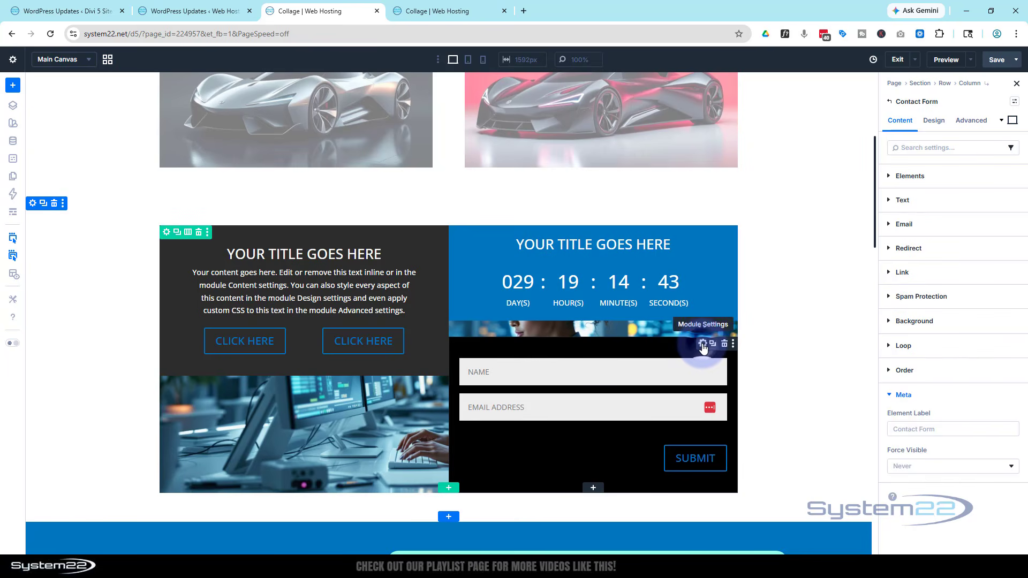
left_click(905, 427)
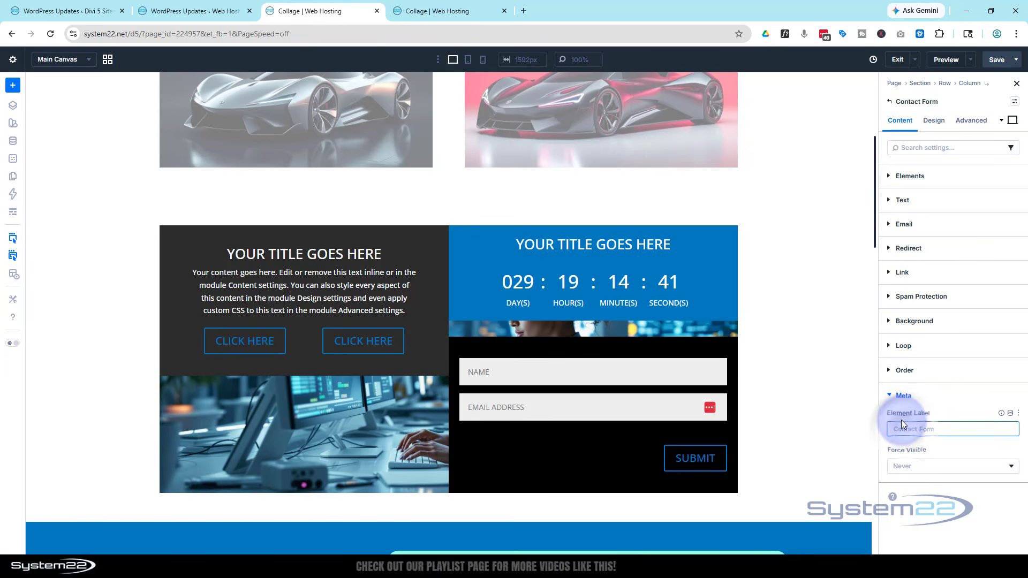
type("contact")
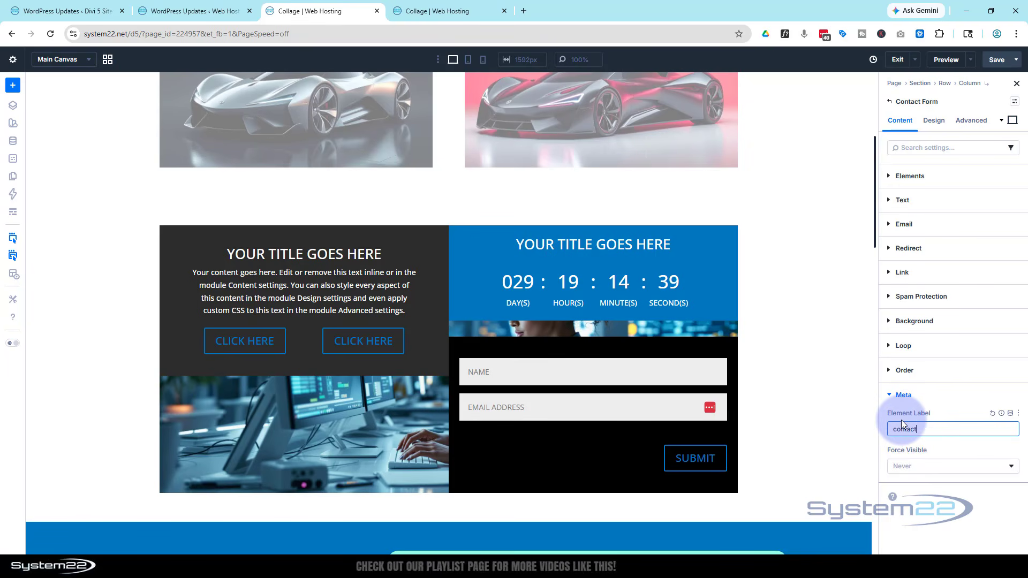
left_click(959, 399)
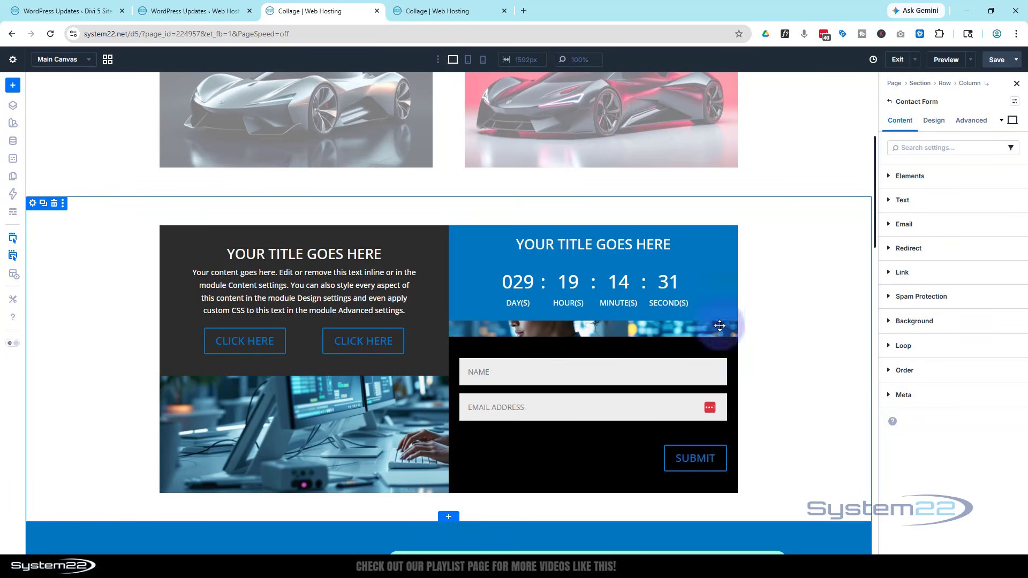
- Change the text of the first Call To Action button to "Time Left"
left_click(261, 343)
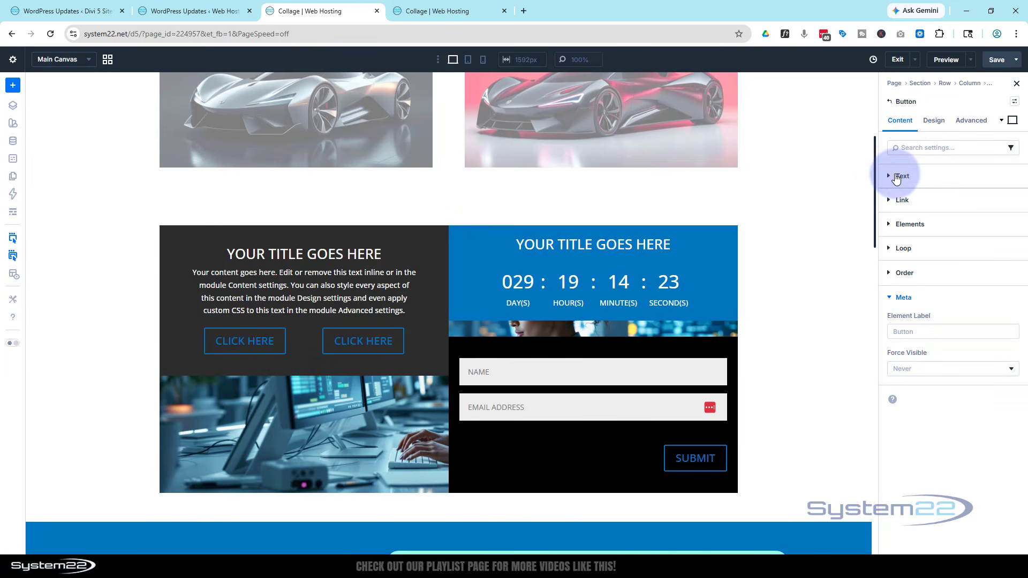
left_click(897, 177)
triple_click(892, 234)
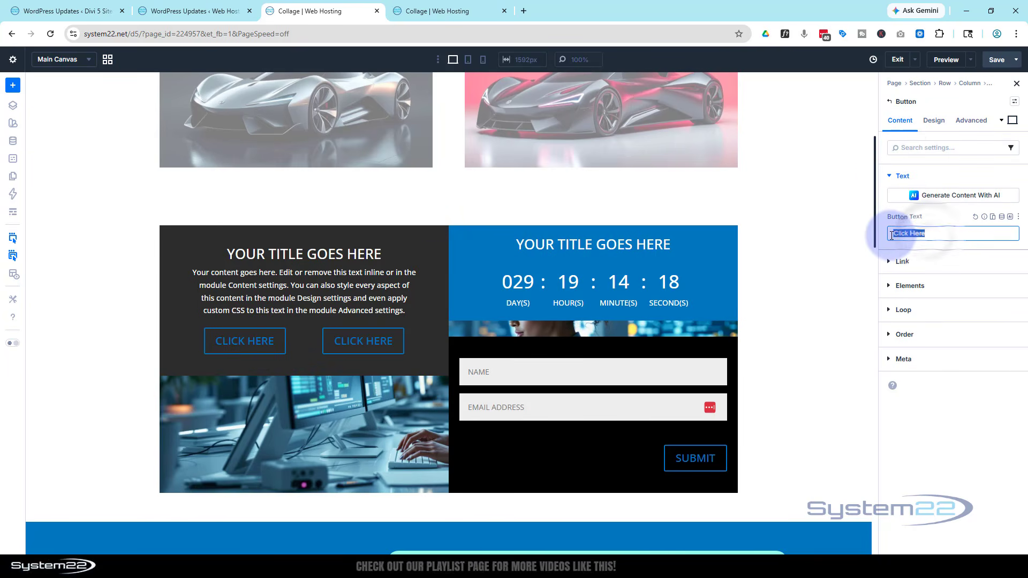
type("Time Left")
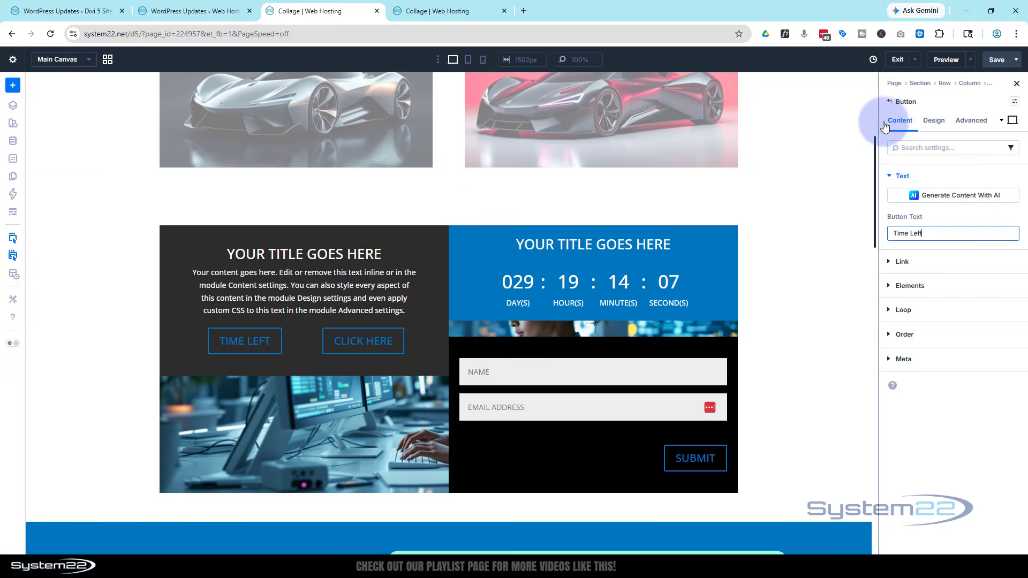
- Add a Click interaction to the Time Left button with the Toggle Visibility effect targeting Countdown Timer (count)
left_click(972, 122)
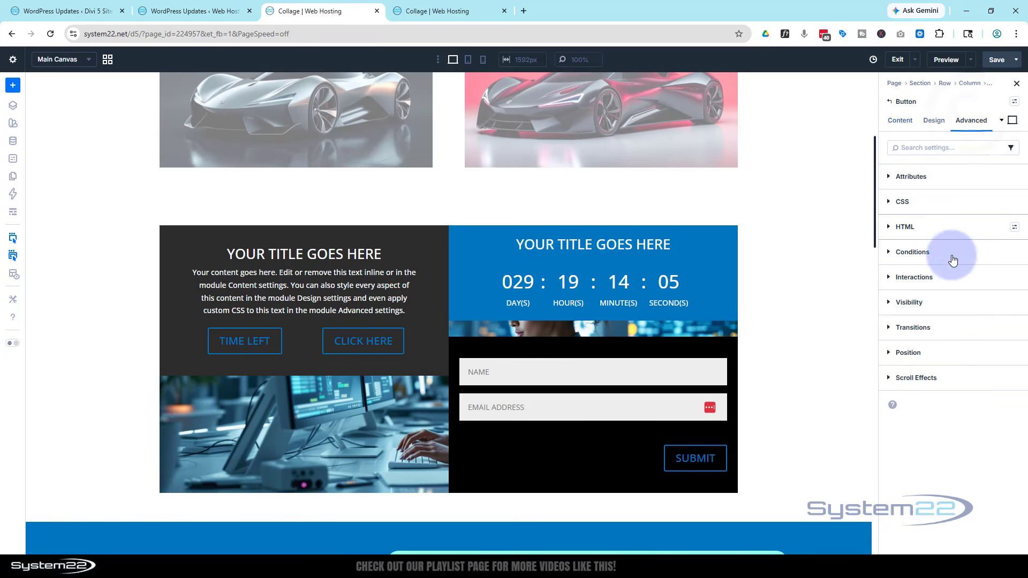
left_click(938, 279)
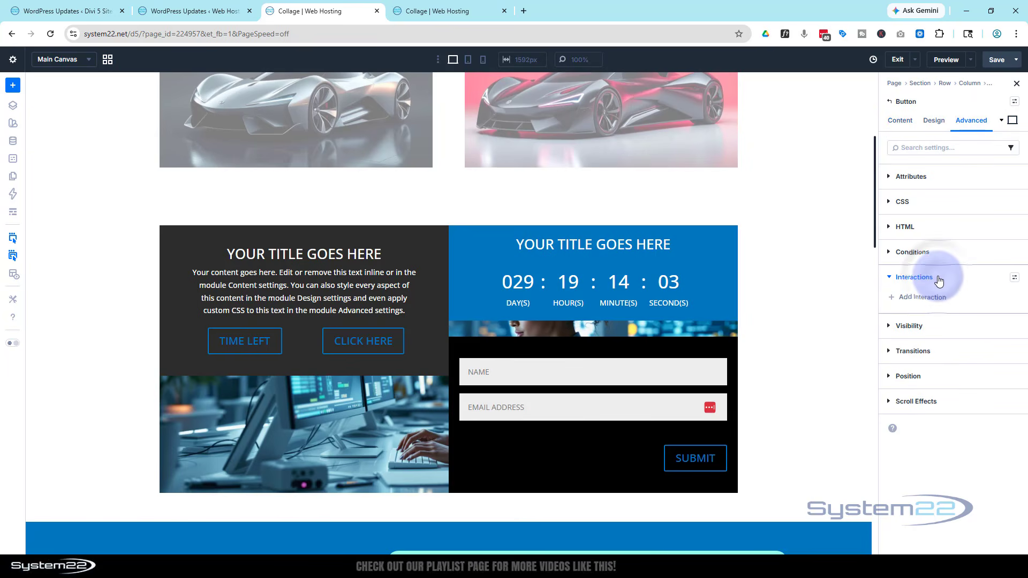
left_click(922, 297)
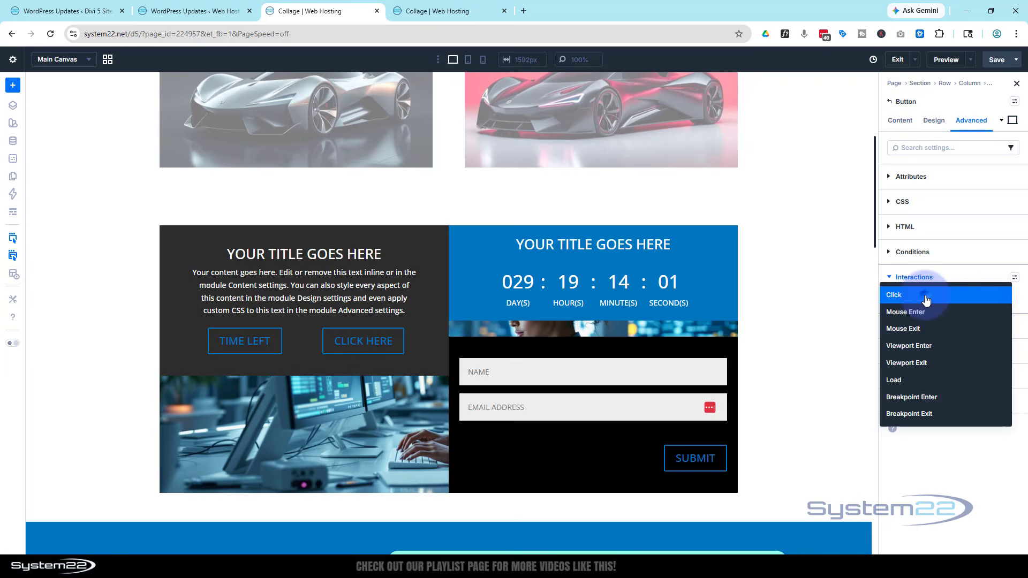
left_click(921, 296)
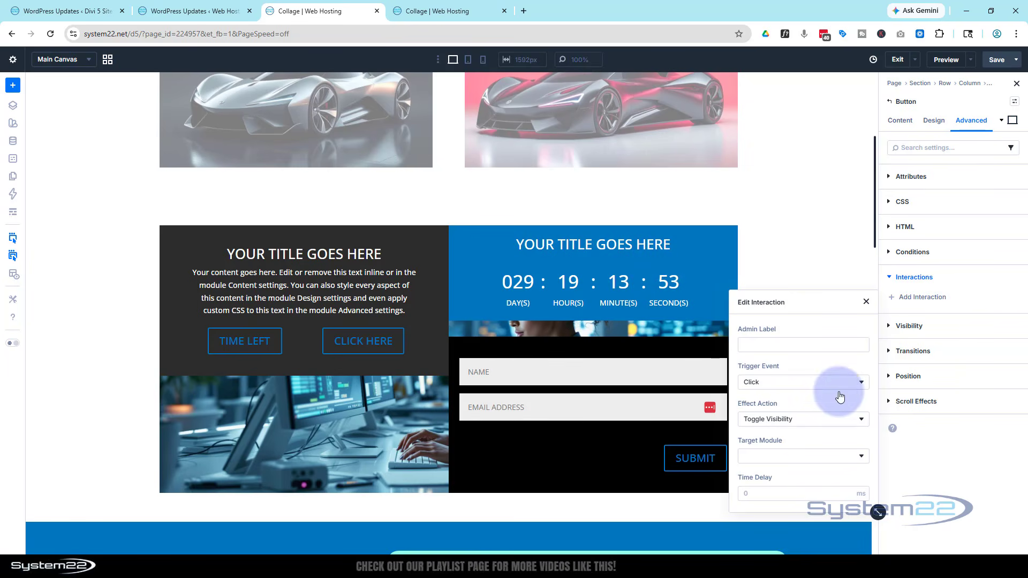
left_click(817, 457)
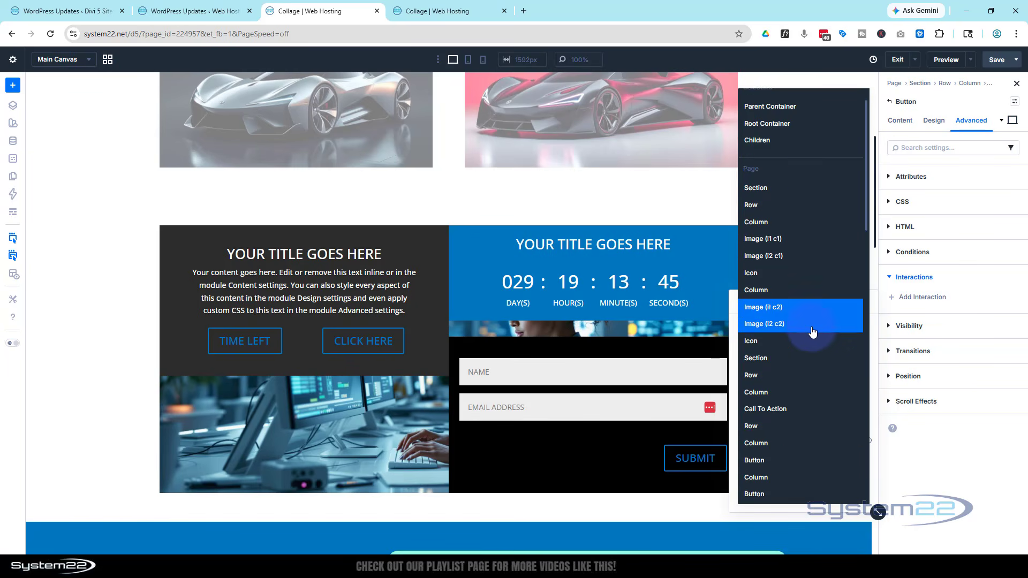
scroll(812, 332, "down", 5)
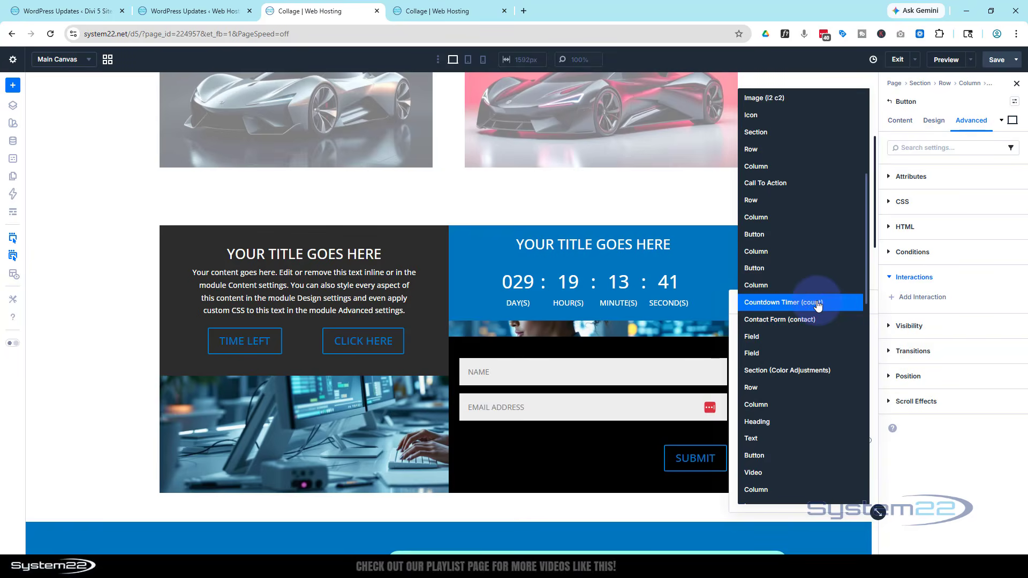
left_click(819, 303)
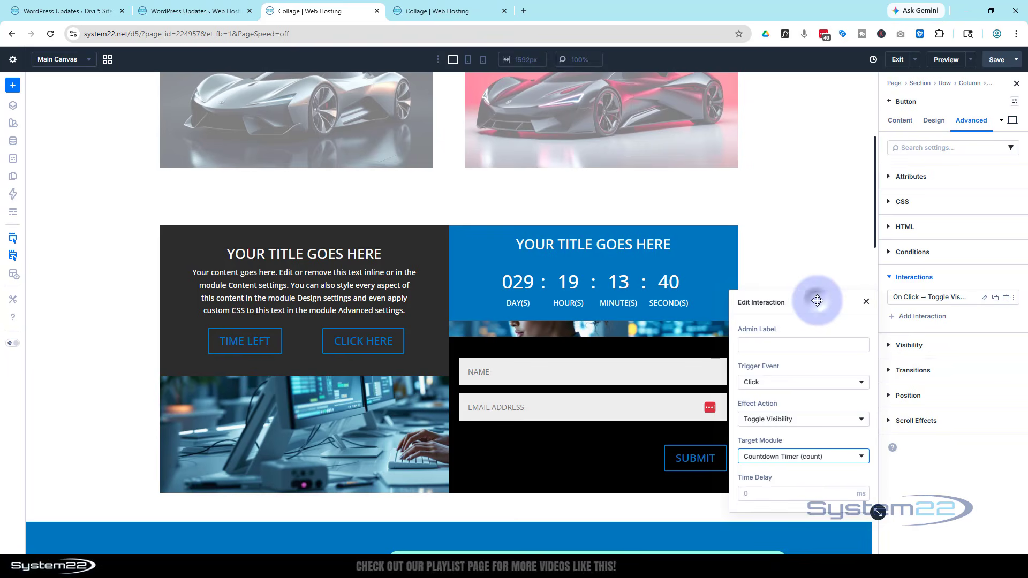
left_click(866, 303)
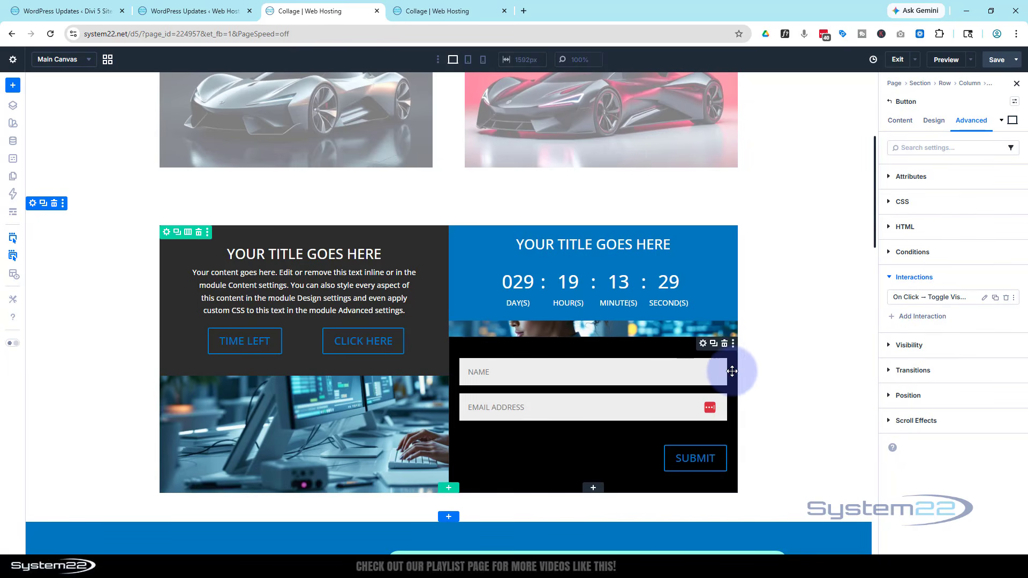
- Add a second Click interaction to the Time Left button with the Hide Element effect targeting Contact Form (contact)
left_click(919, 316)
left_click(899, 297)
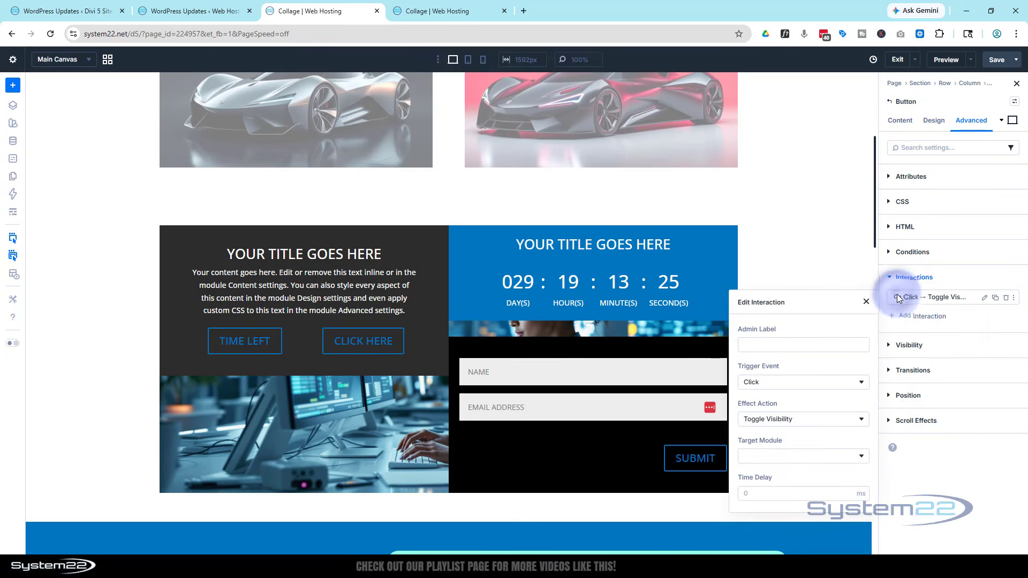
left_click(811, 422)
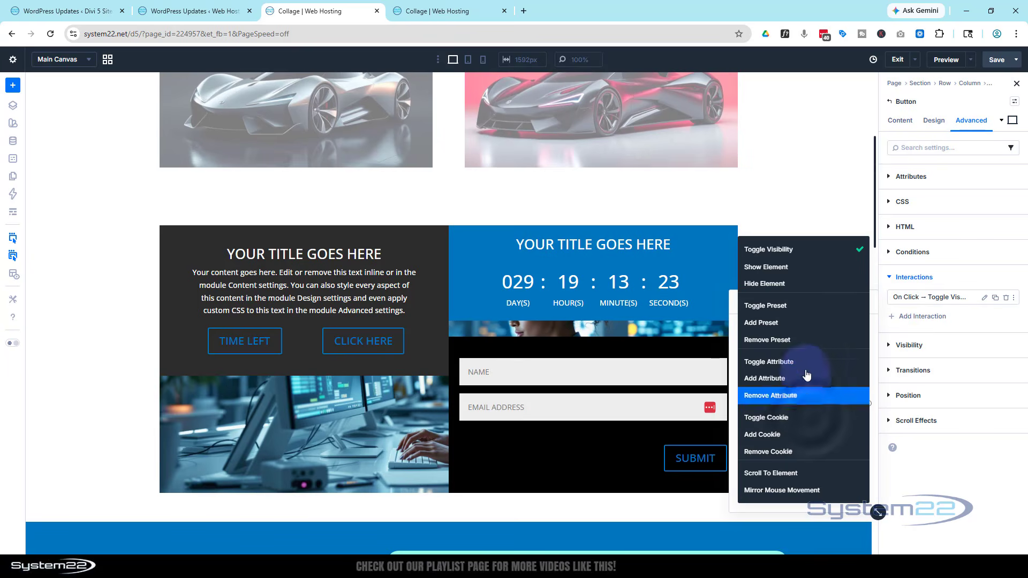
left_click(782, 285)
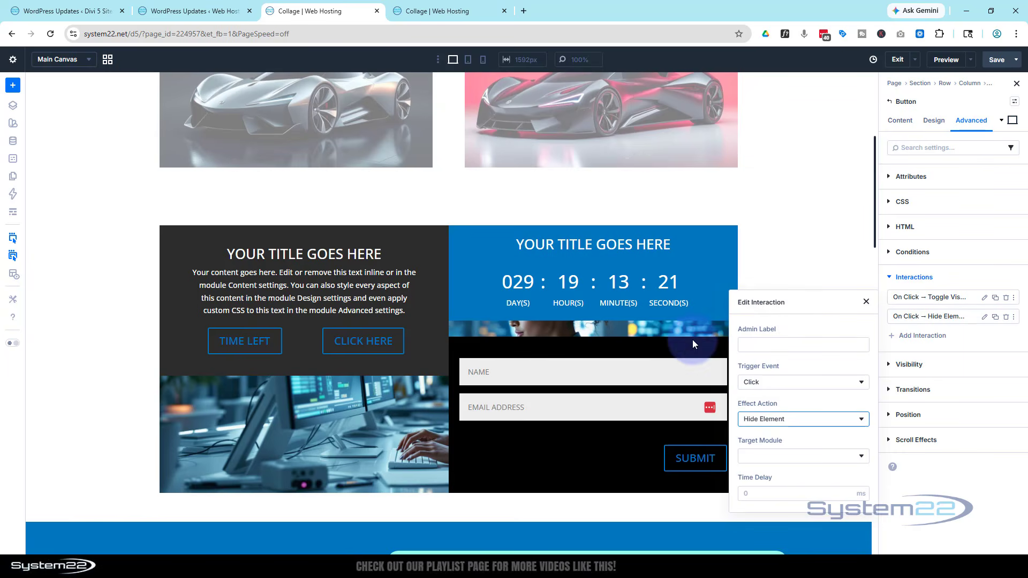
left_click(798, 457)
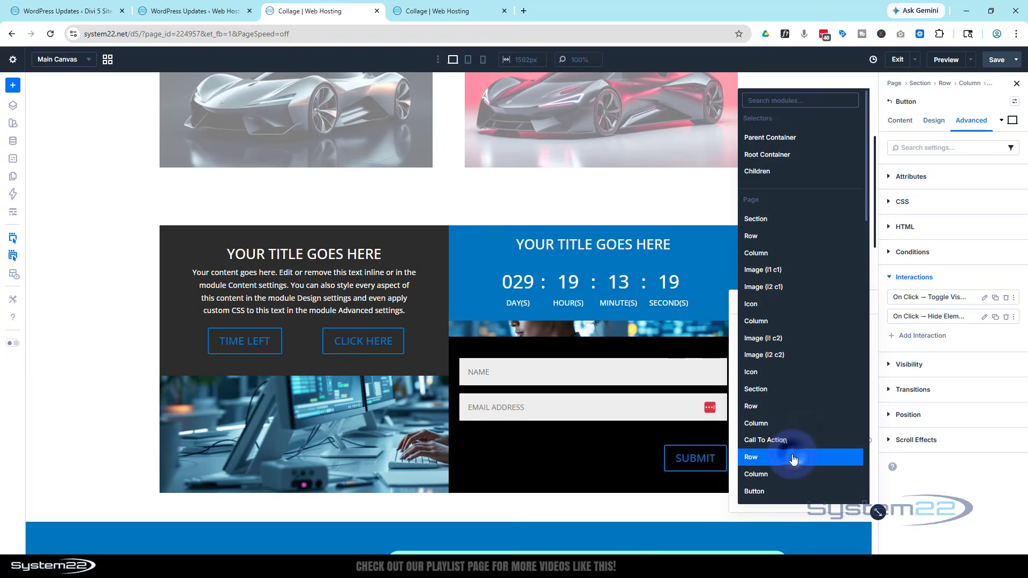
scroll(803, 424, "down", 3)
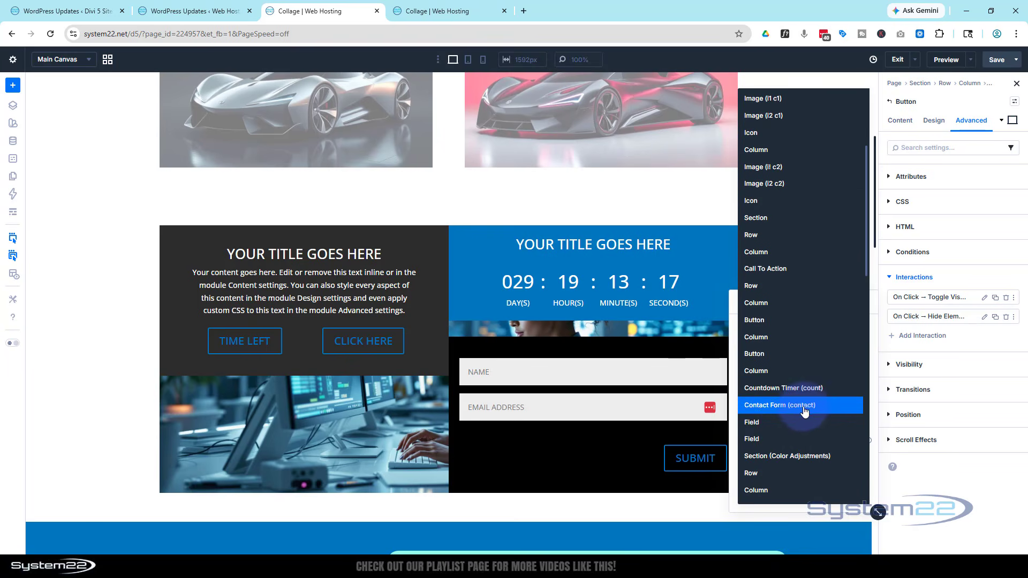
left_click(809, 406)
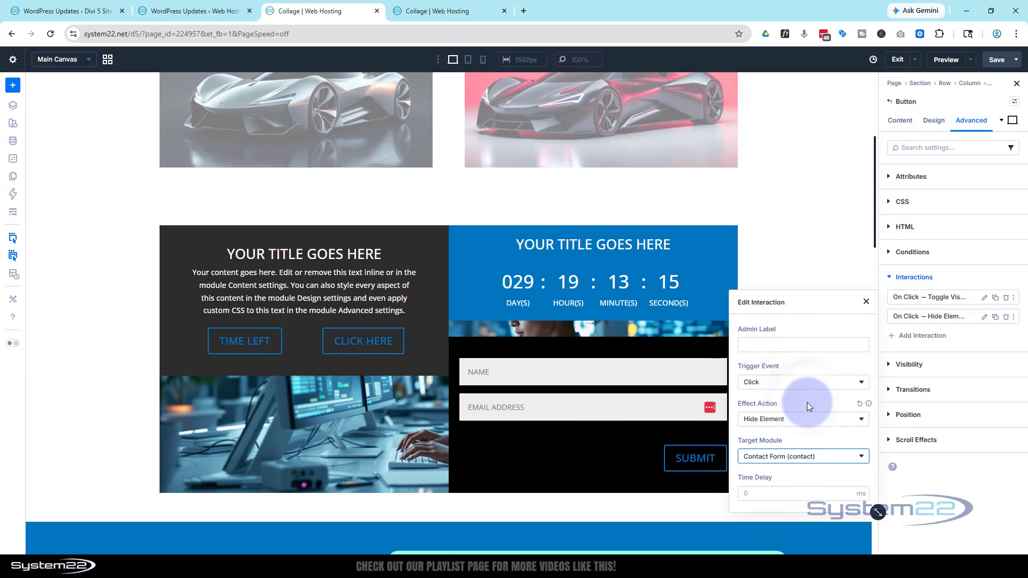
left_click(968, 275)
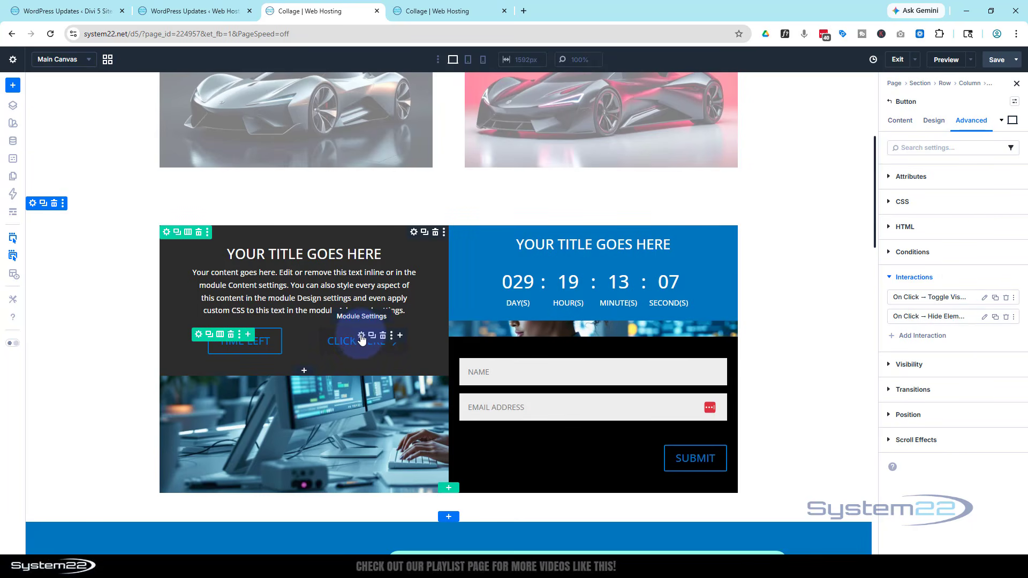
- Change the text of the second Call To Action button to "Pricing"
left_click(361, 337)
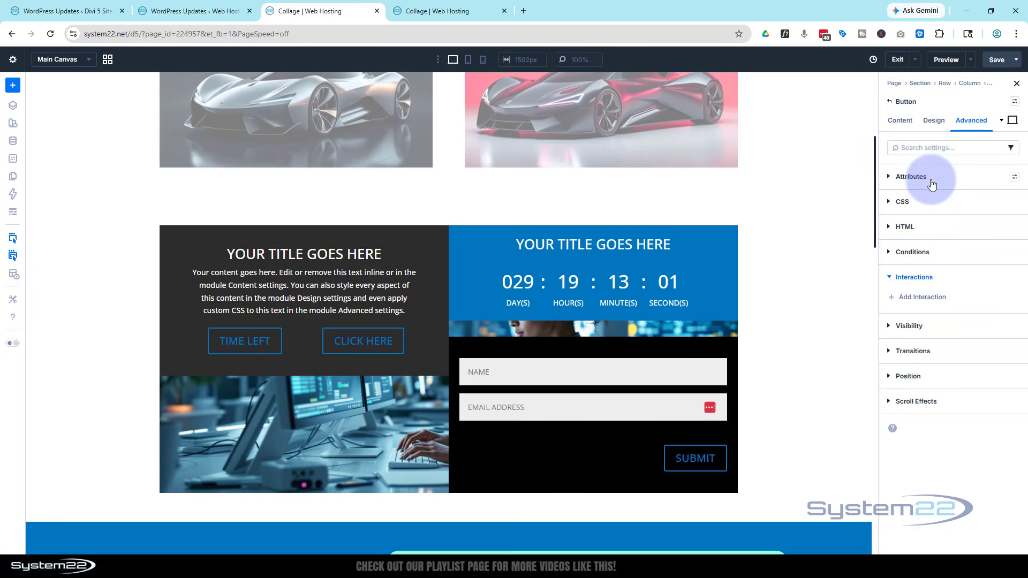
left_click(900, 119)
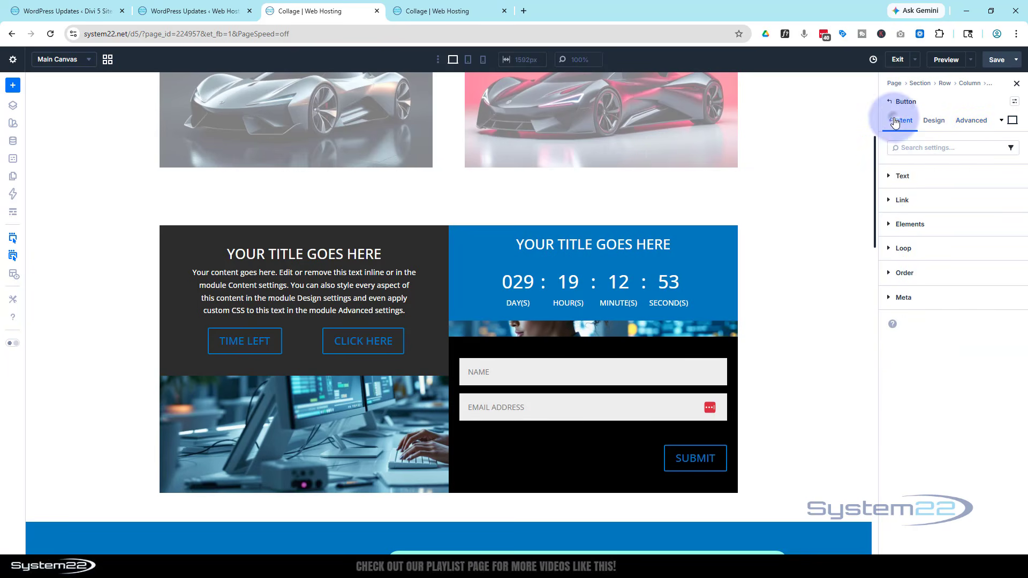
left_click(904, 179)
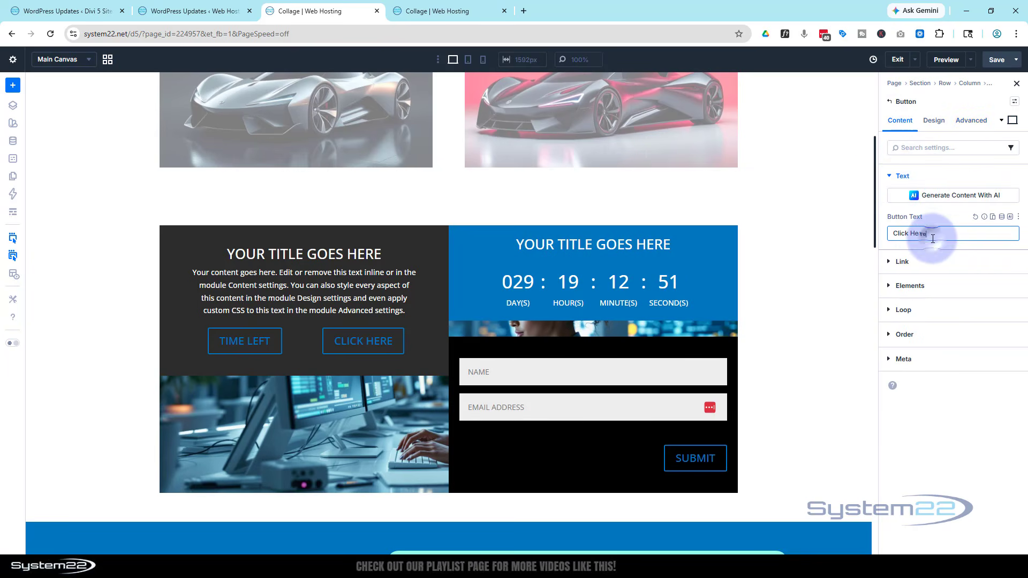
left_click_drag(935, 233, 886, 234)
type("Pricing")
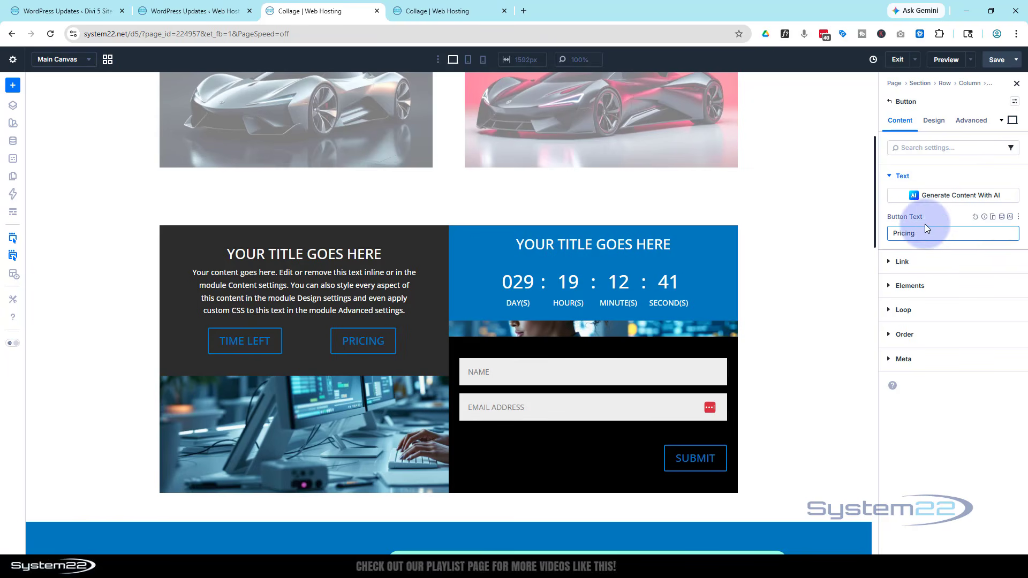
- Add a Click interaction to the Pricing button with the Toggle Visibility effect targeting Contact Form (contact)
left_click(968, 122)
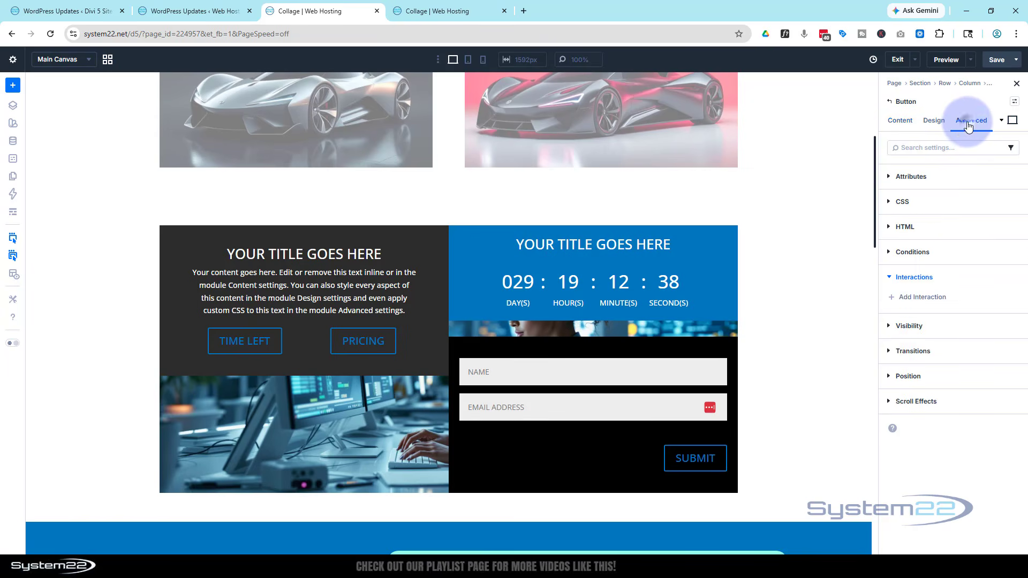
left_click(922, 298)
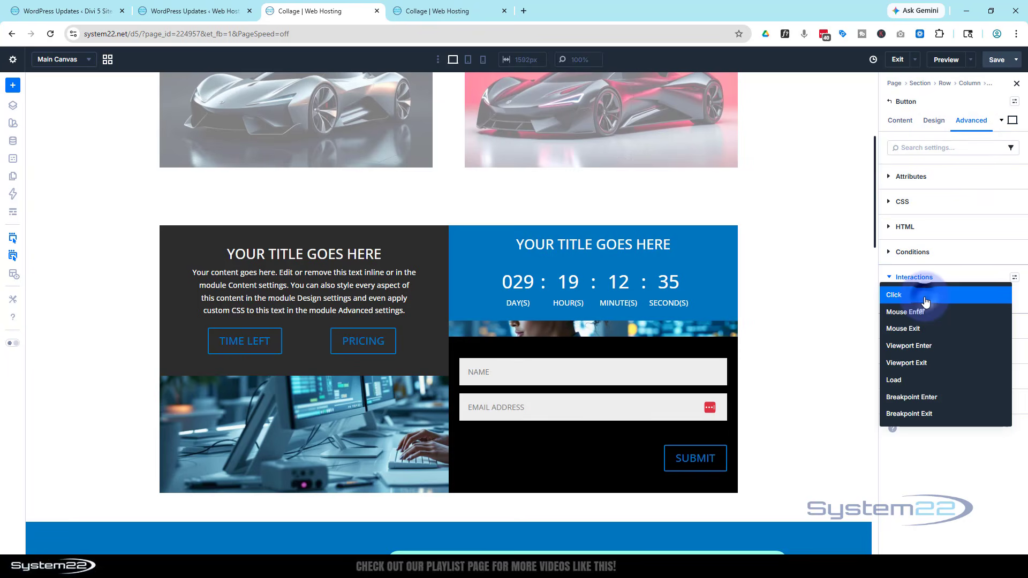
left_click(923, 297)
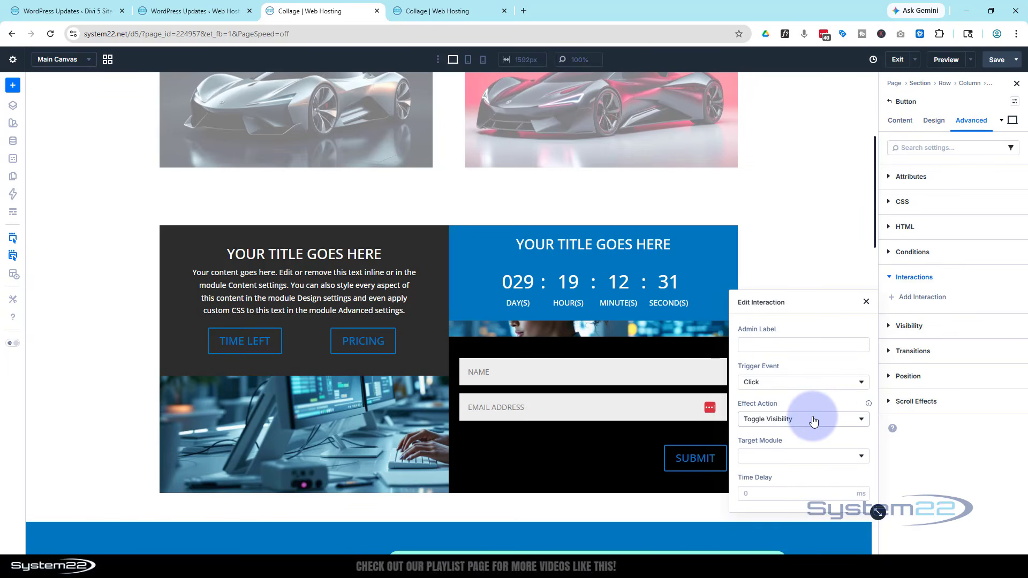
left_click(811, 456)
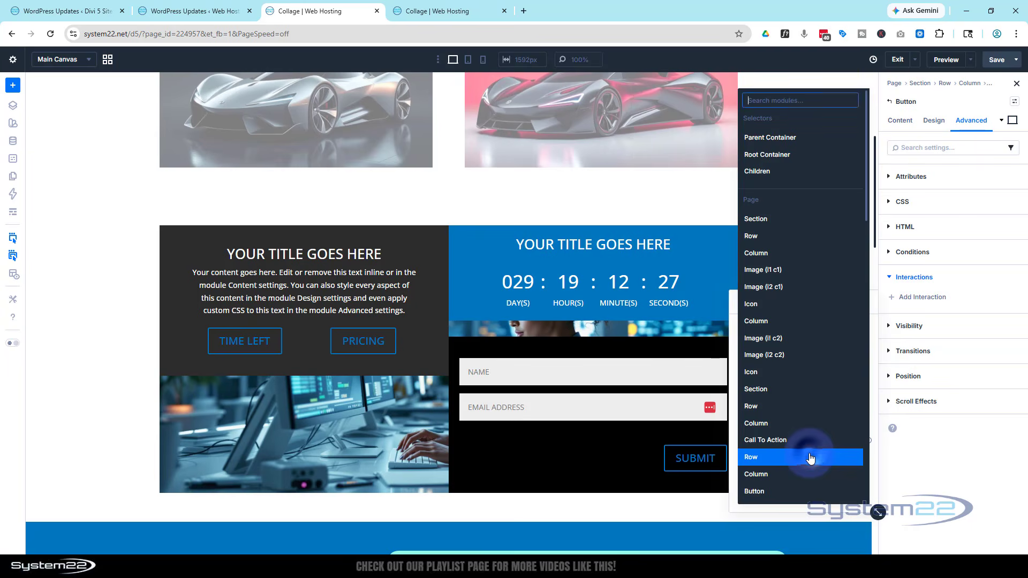
scroll(809, 439, "down", 5)
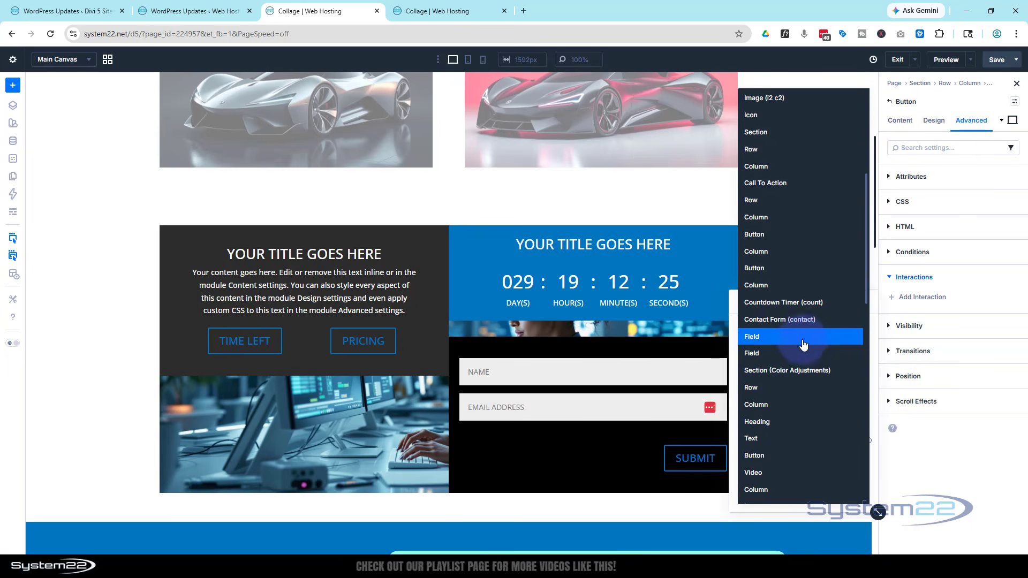
left_click(802, 320)
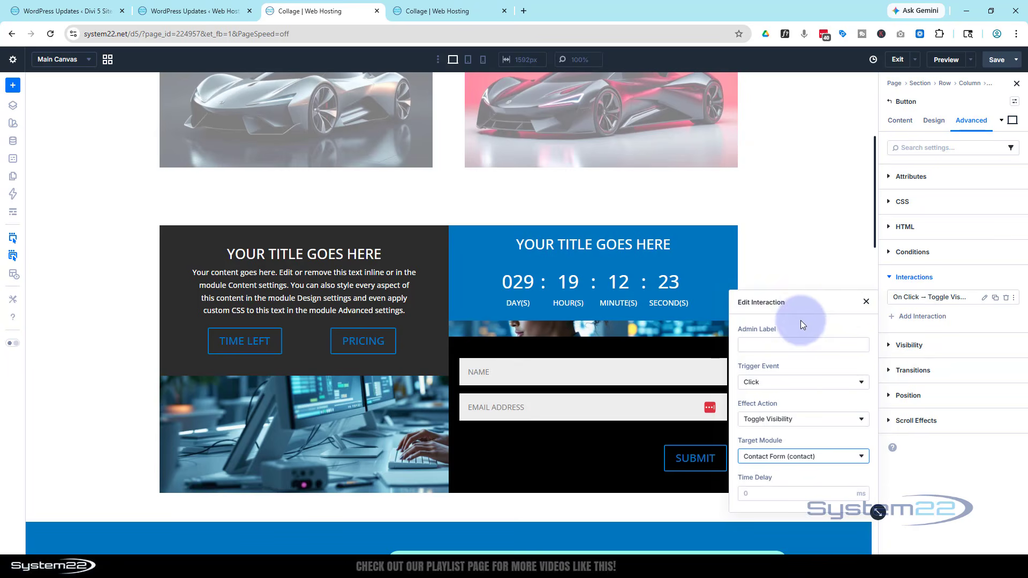
left_click(978, 319)
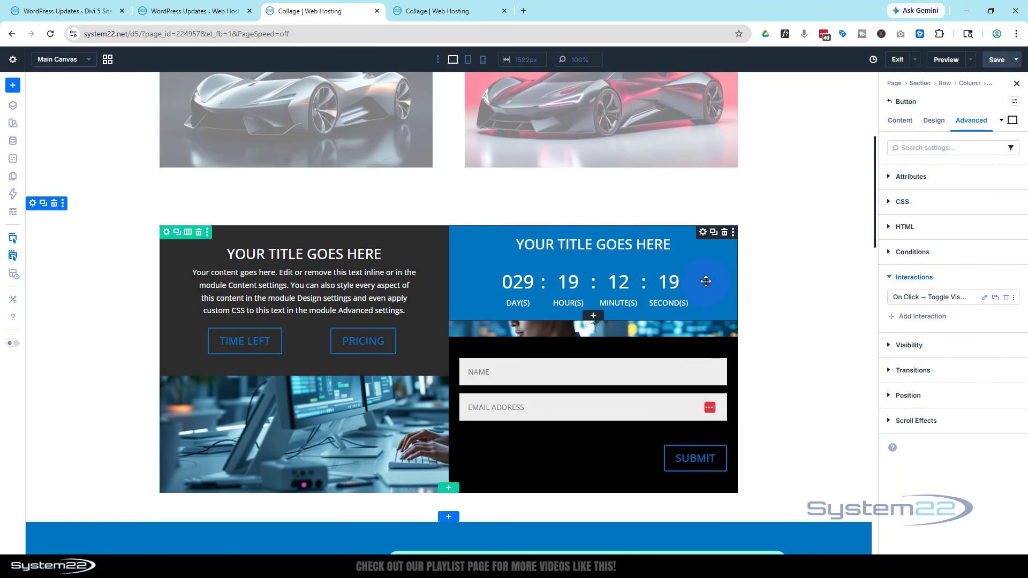
- Add a second Click interaction to the Pricing button with the Hide Element effect targeting Countdown Timer (count)
left_click(921, 320)
left_click(905, 298)
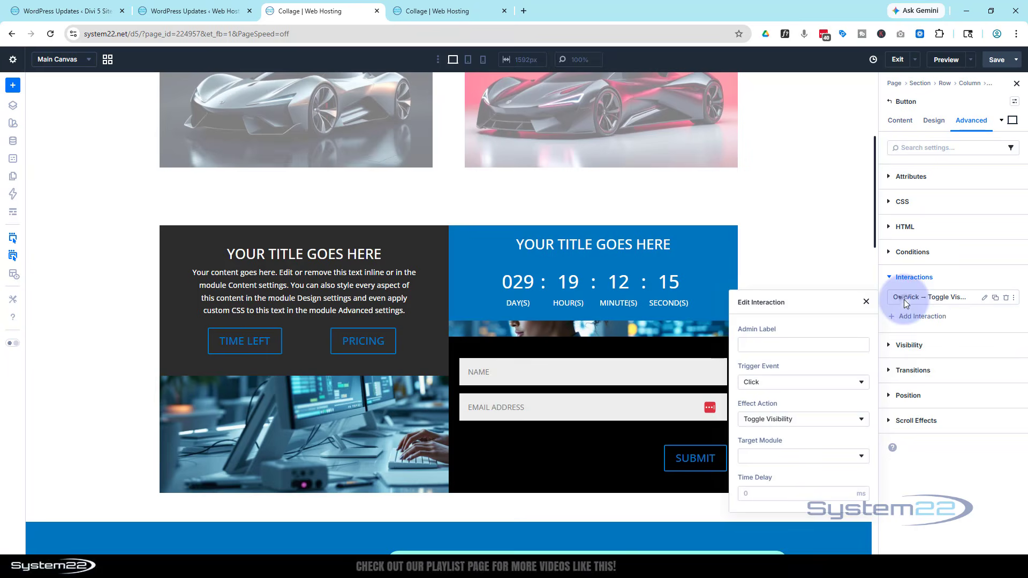
left_click(808, 419)
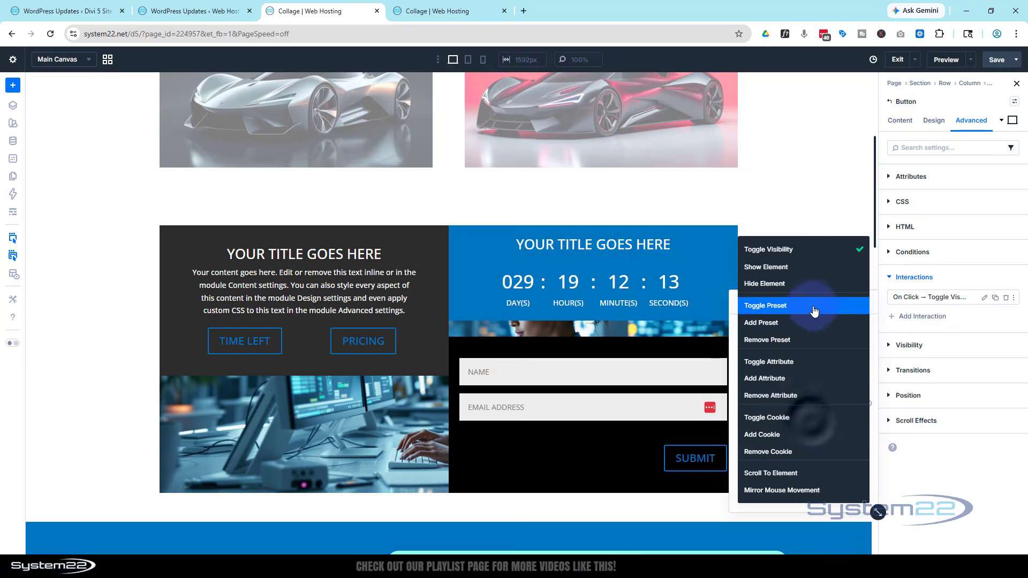
left_click(807, 284)
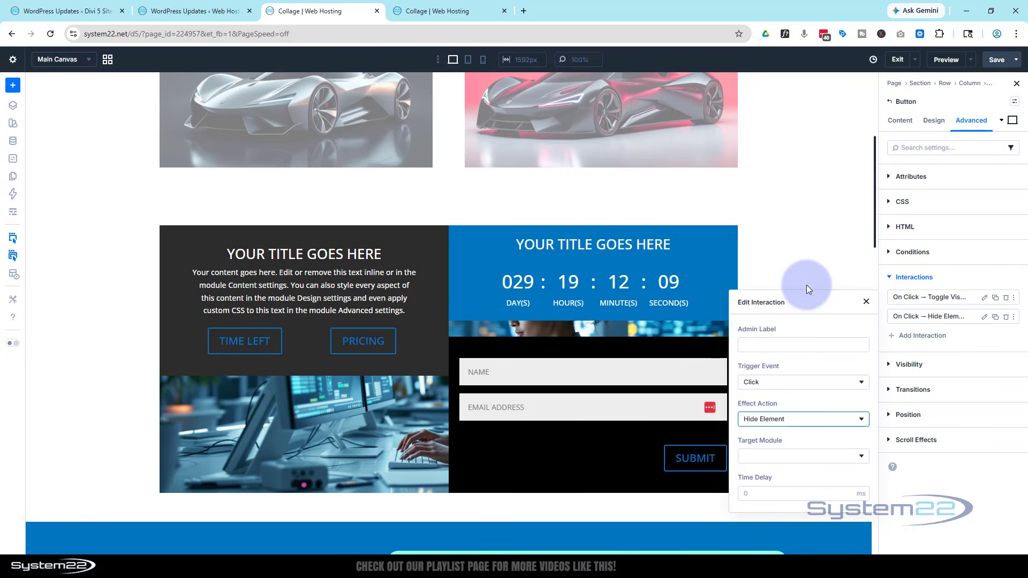
left_click(809, 458)
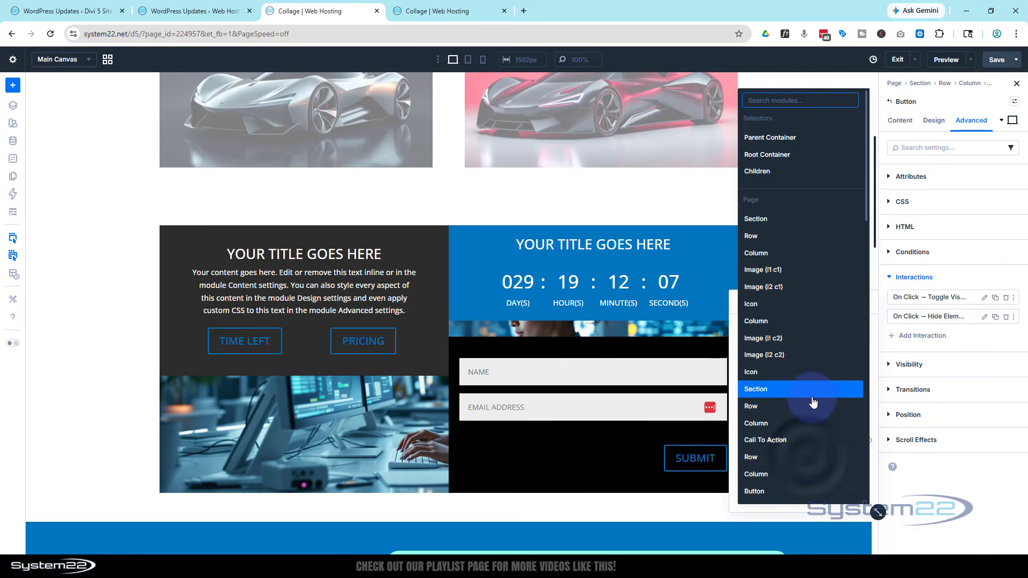
scroll(811, 402, "down", 5)
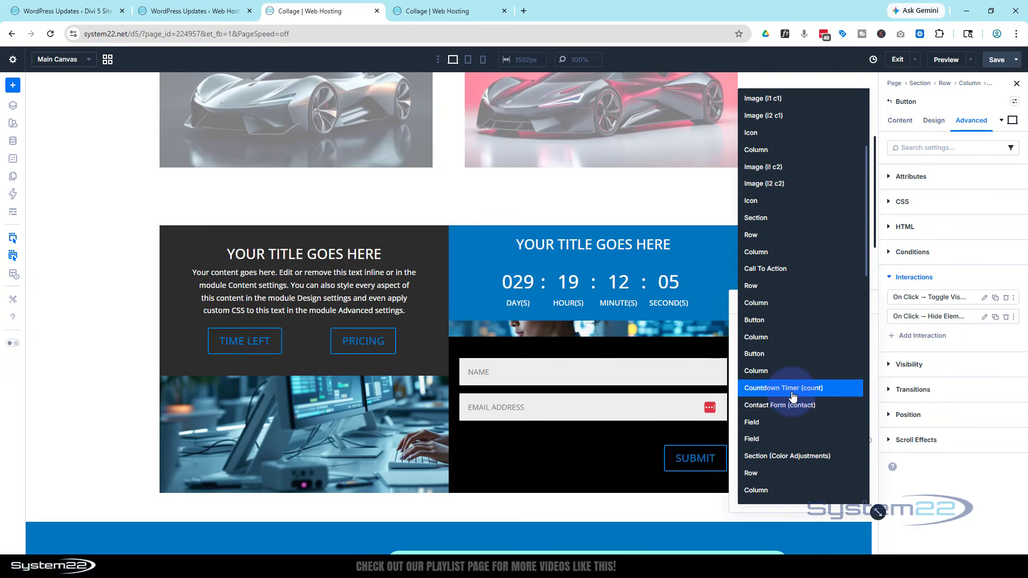
left_click(792, 388)
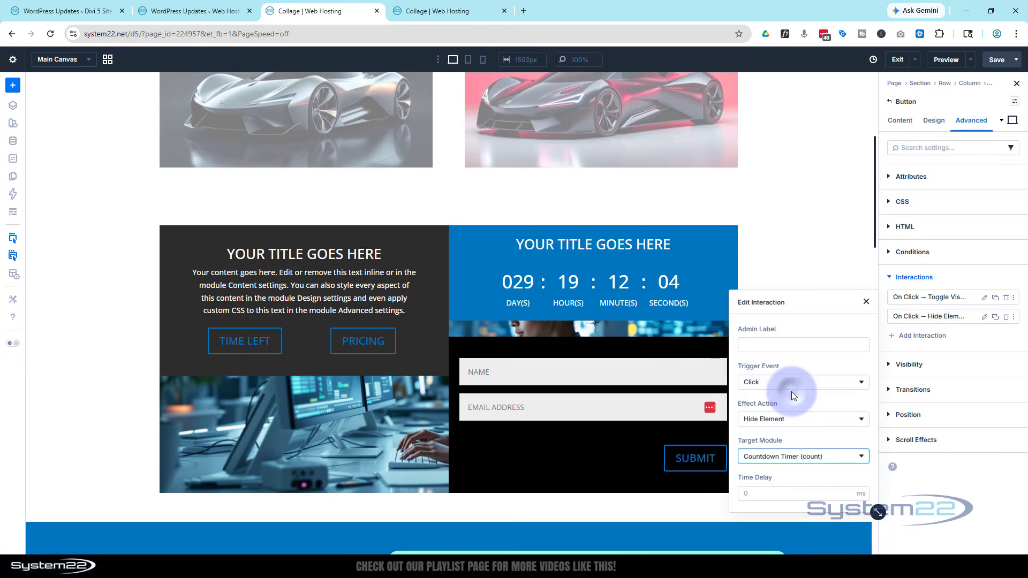
left_click(867, 303)
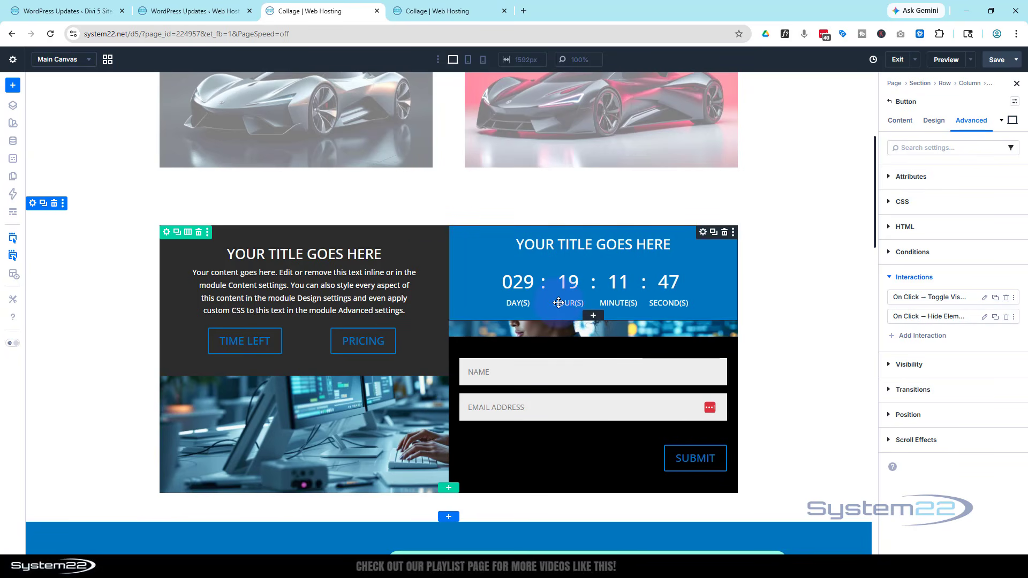
- Disable the Countdown Timer module on Desktop, Tablet and Phone in its visibility settings
left_click(703, 233)
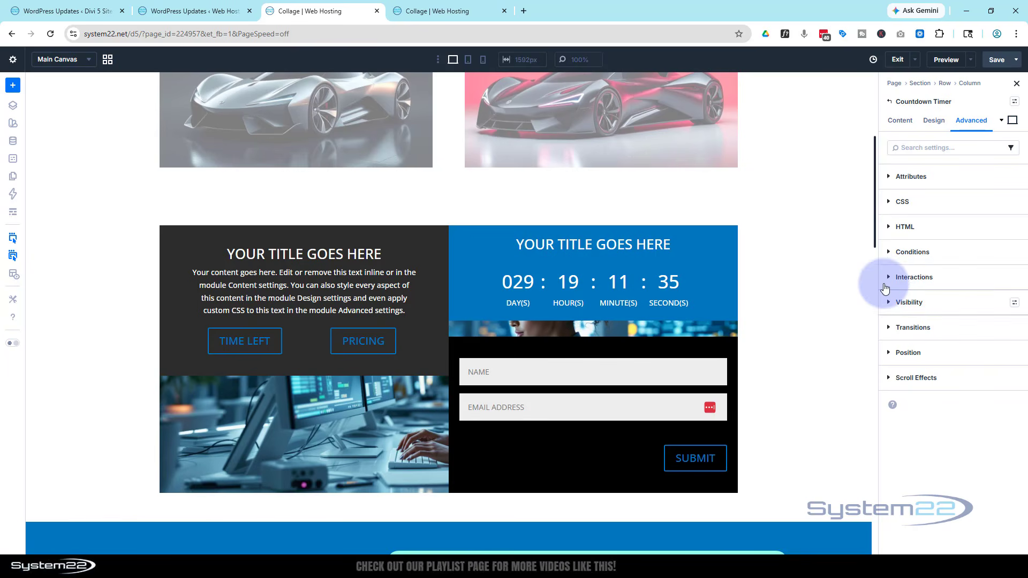
left_click(903, 306)
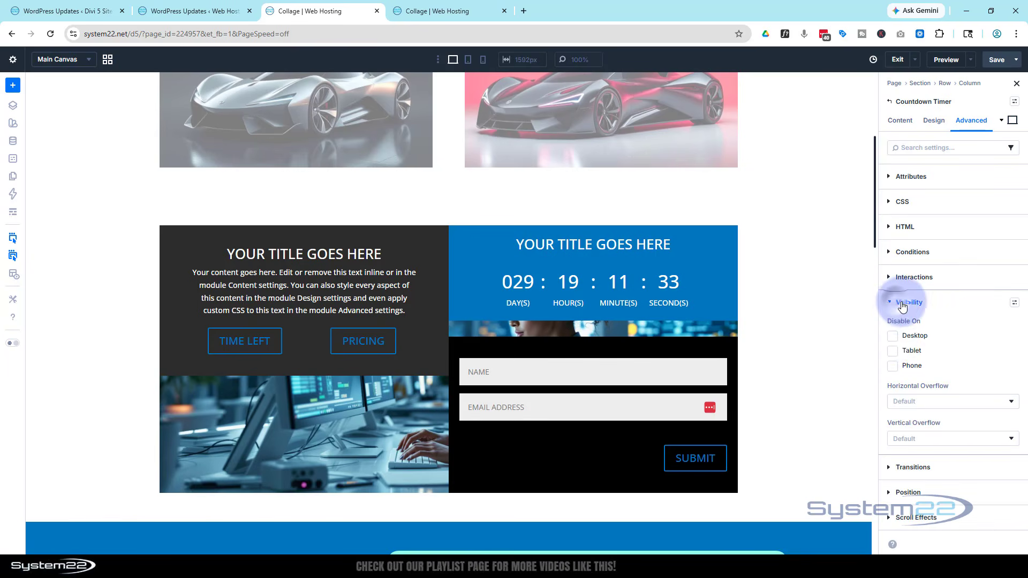
left_click(893, 336)
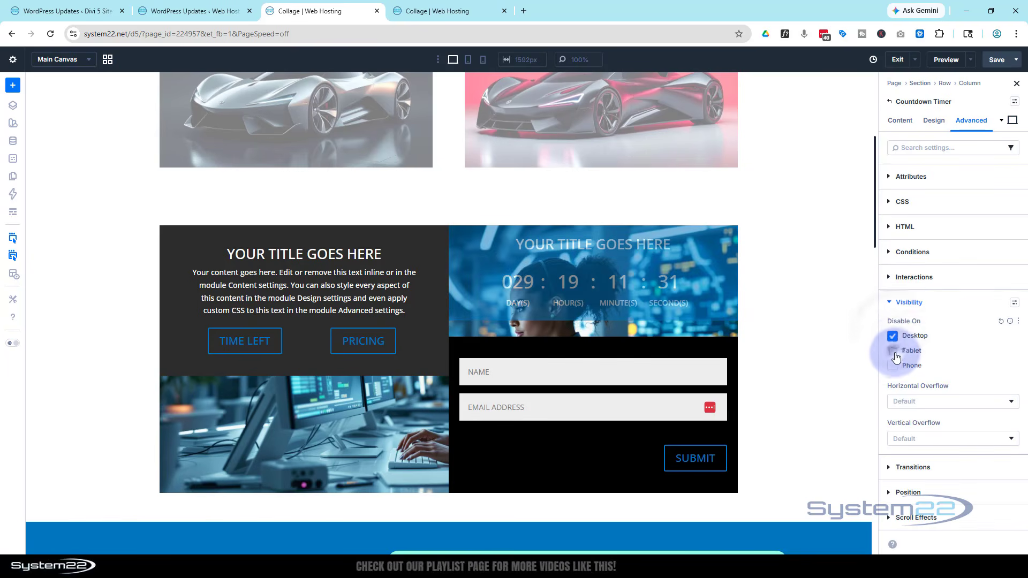
left_click(893, 351)
left_click(892, 366)
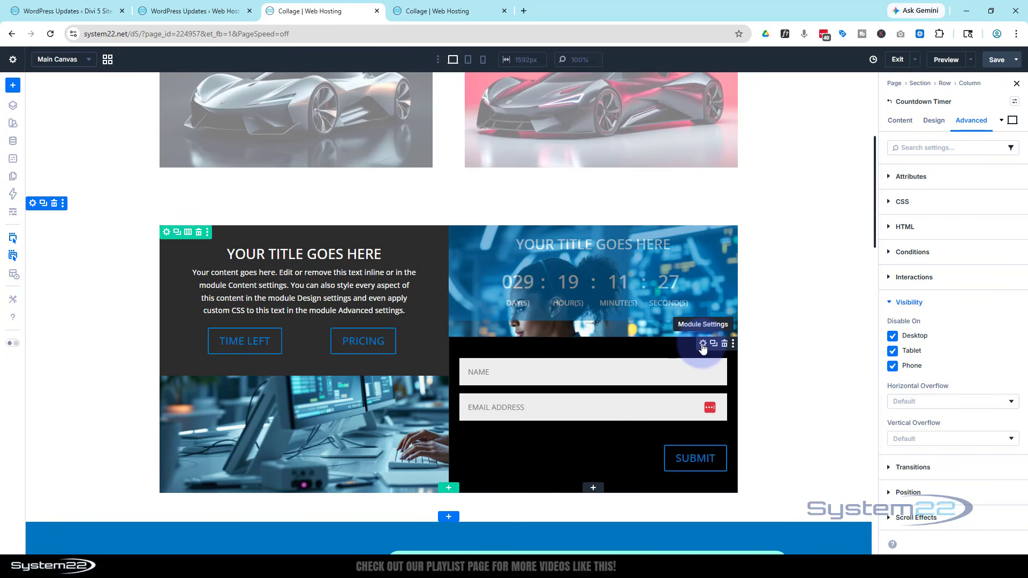
- Disable the Contact Form module on Desktop, Tablet and Phone in its visibility settings
left_click(703, 345)
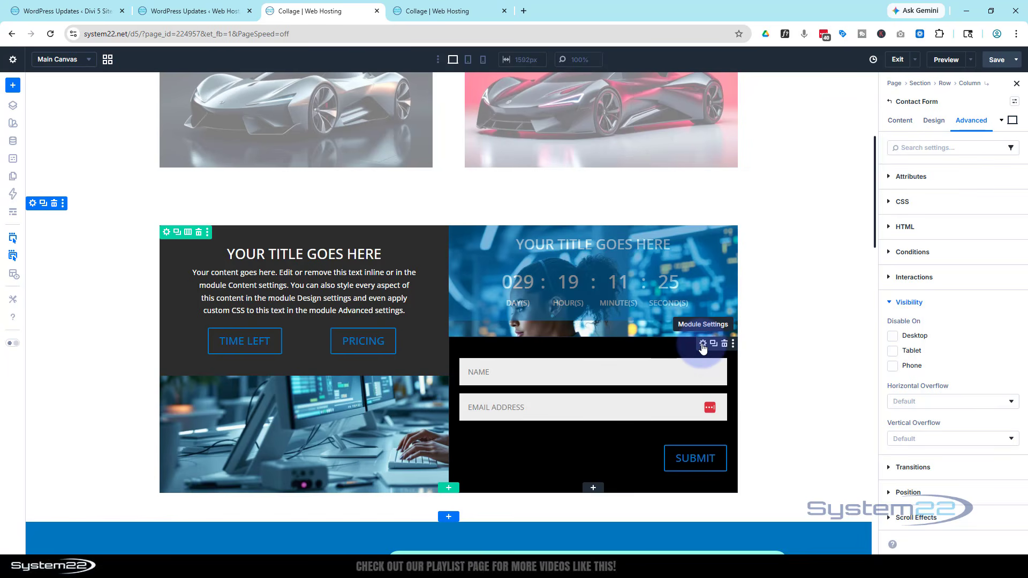
left_click(892, 337)
left_click(893, 351)
left_click(893, 366)
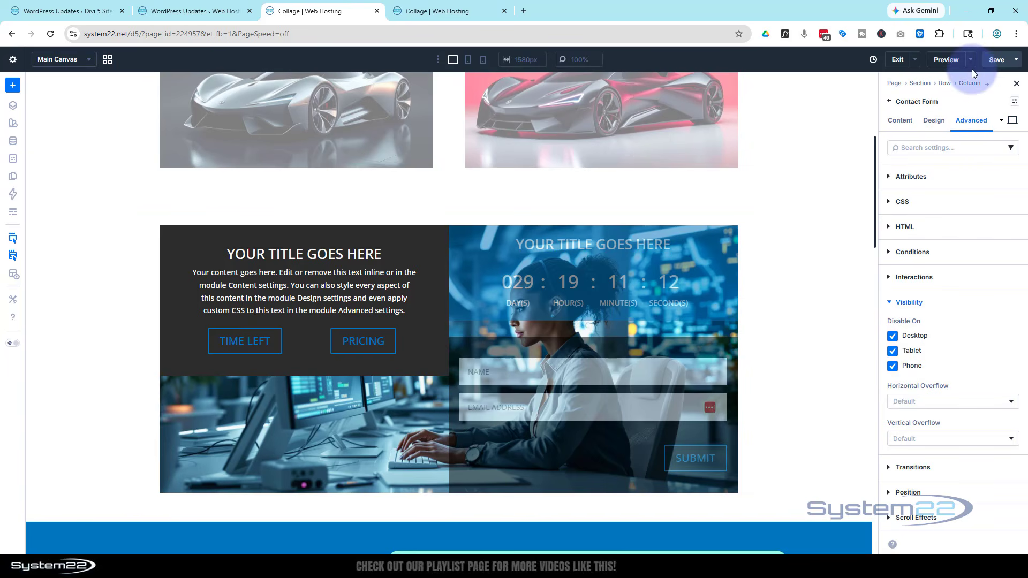
- Save the page, close the old preview and open a fresh preview on the front end
left_click(1005, 63)
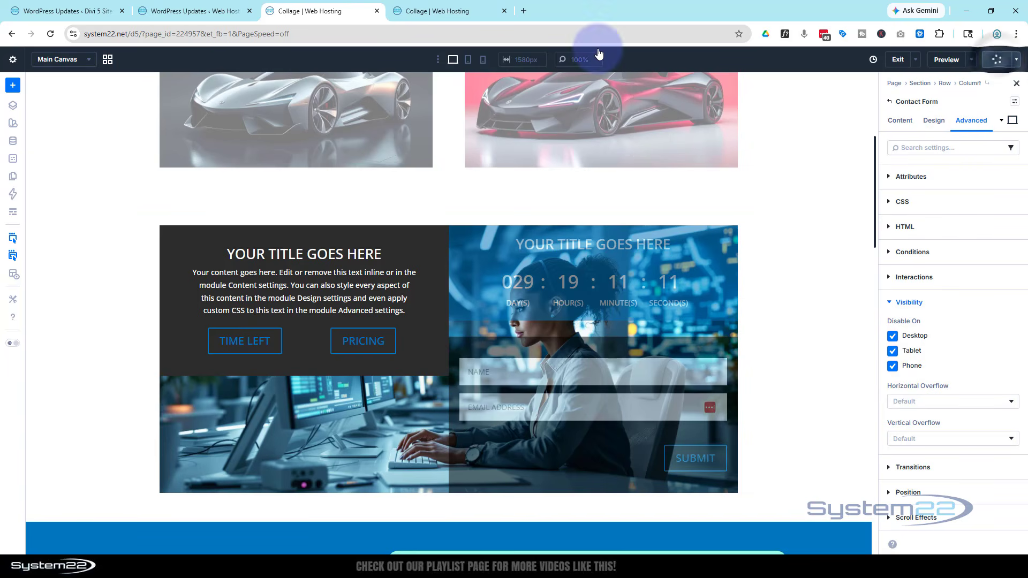
left_click(503, 11)
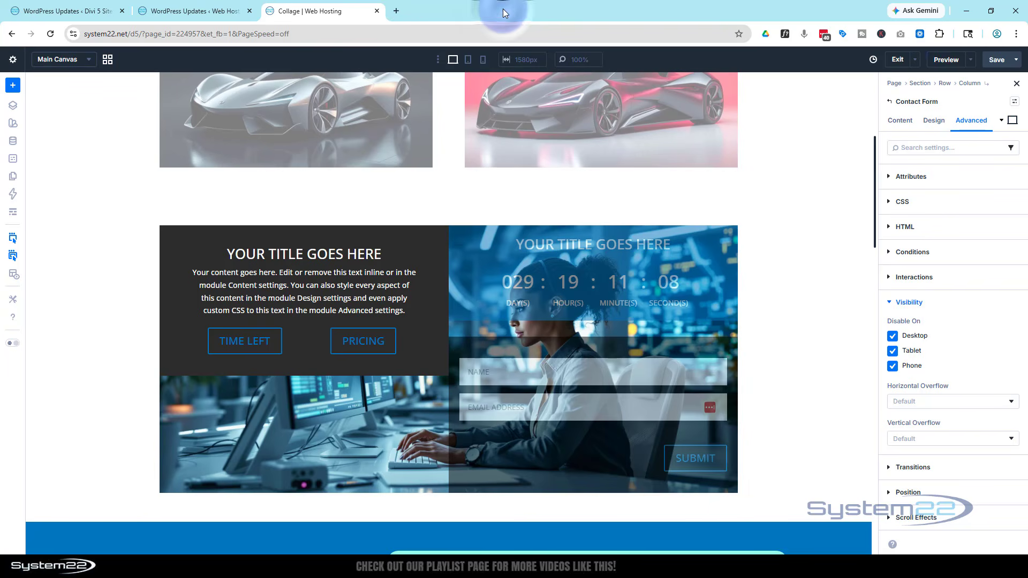
left_click(971, 61)
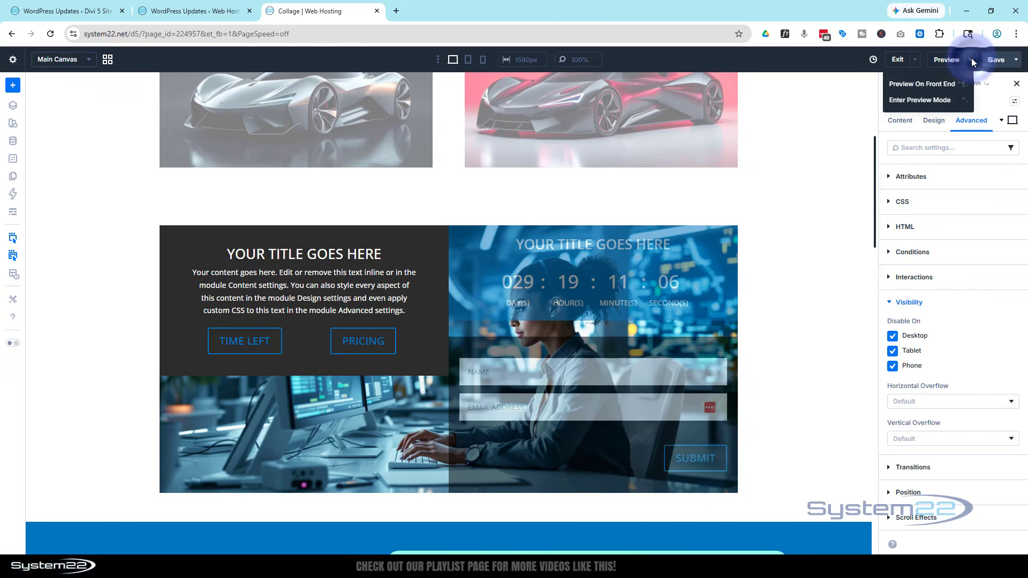
left_click(922, 84)
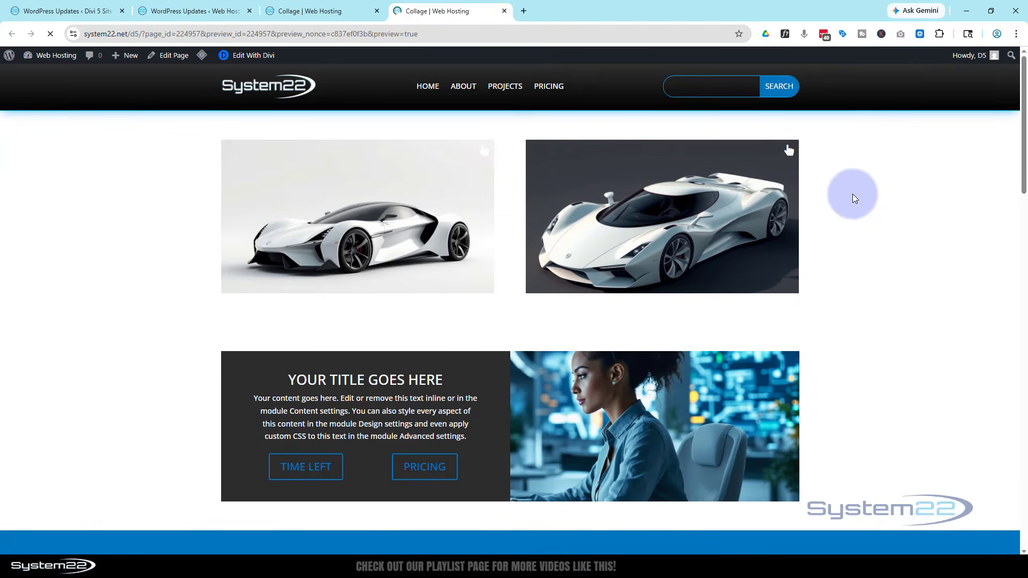
- Test the Time Left and Pricing buttons on the previewed page by toggling each panel and switching between the two
scroll(852, 194, "down", 3)
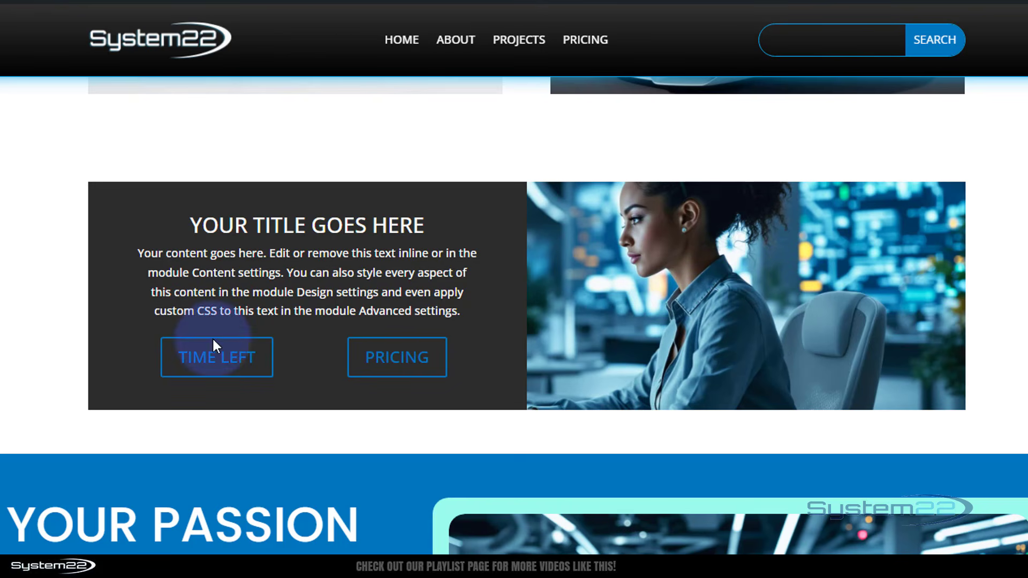
left_click(219, 360)
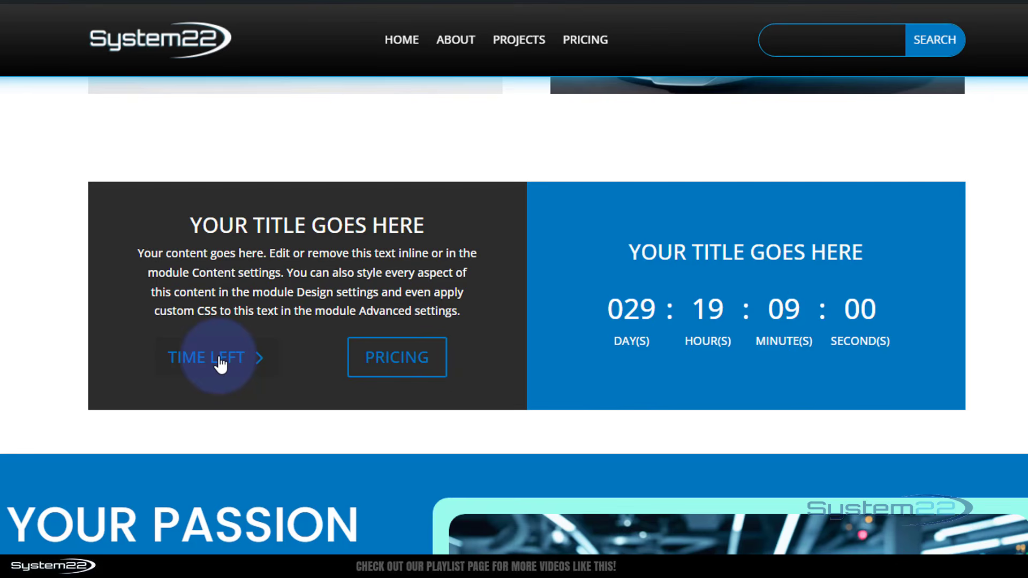
left_click(214, 364)
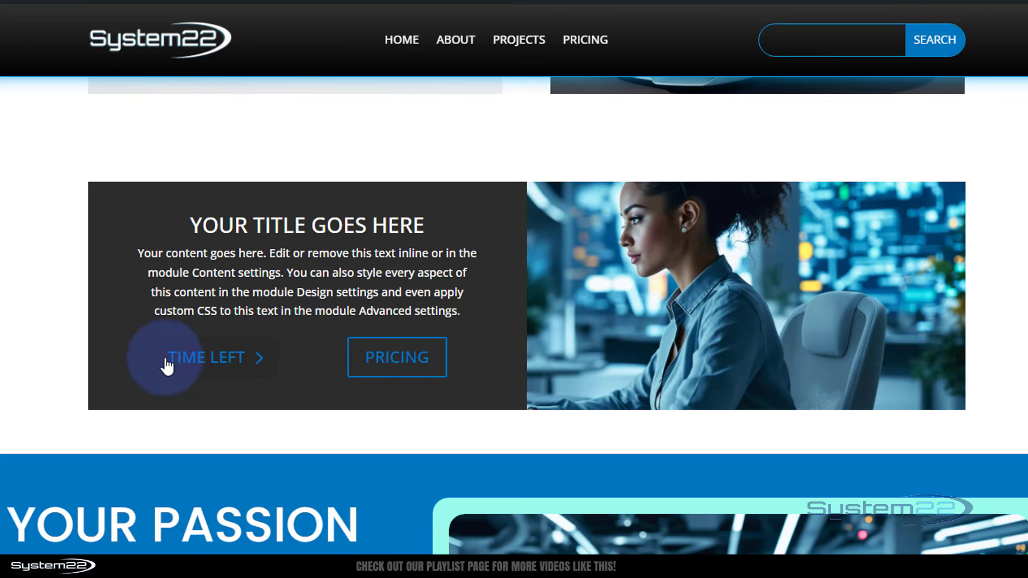
left_click(202, 358)
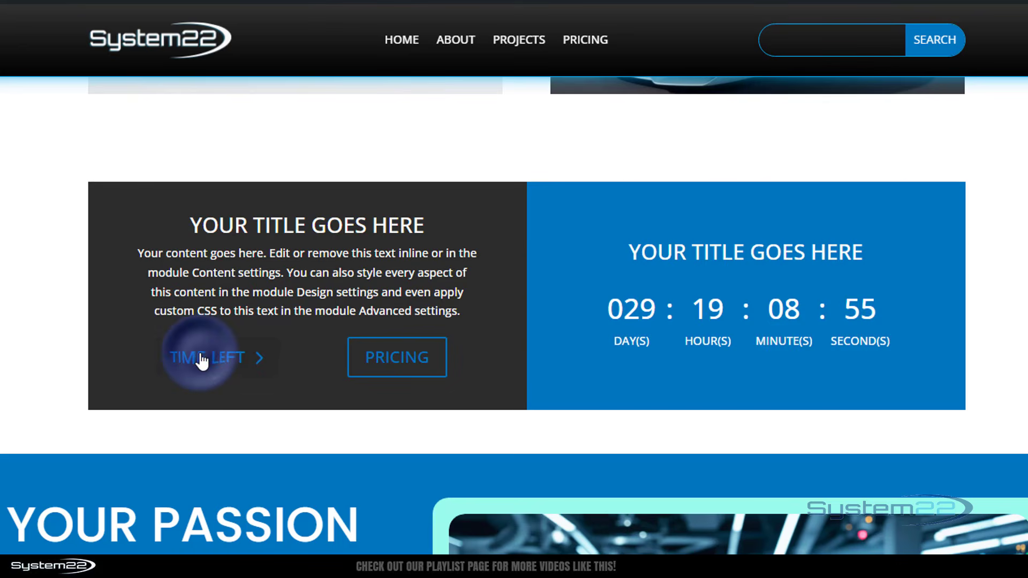
left_click(401, 367)
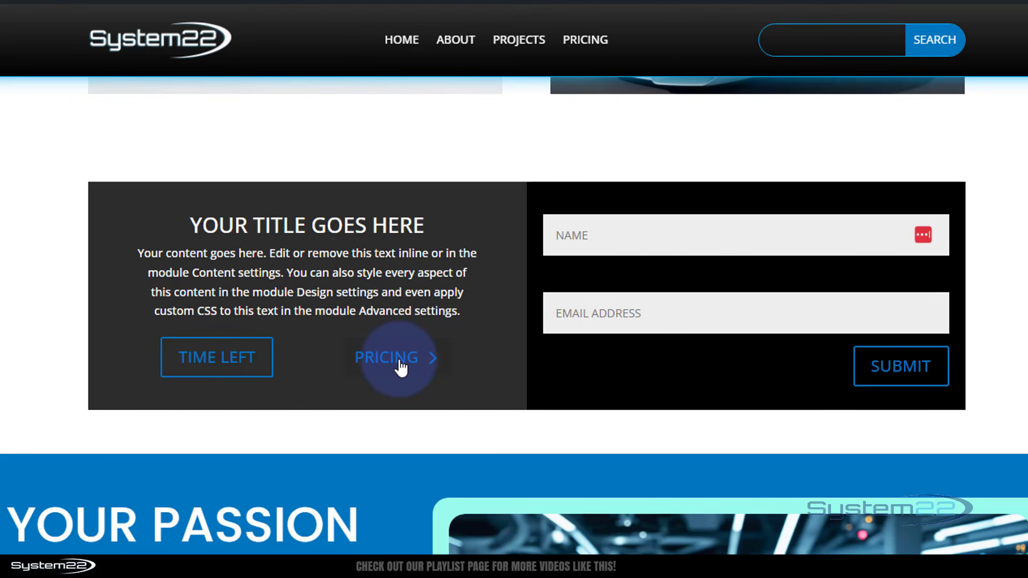
left_click(401, 368)
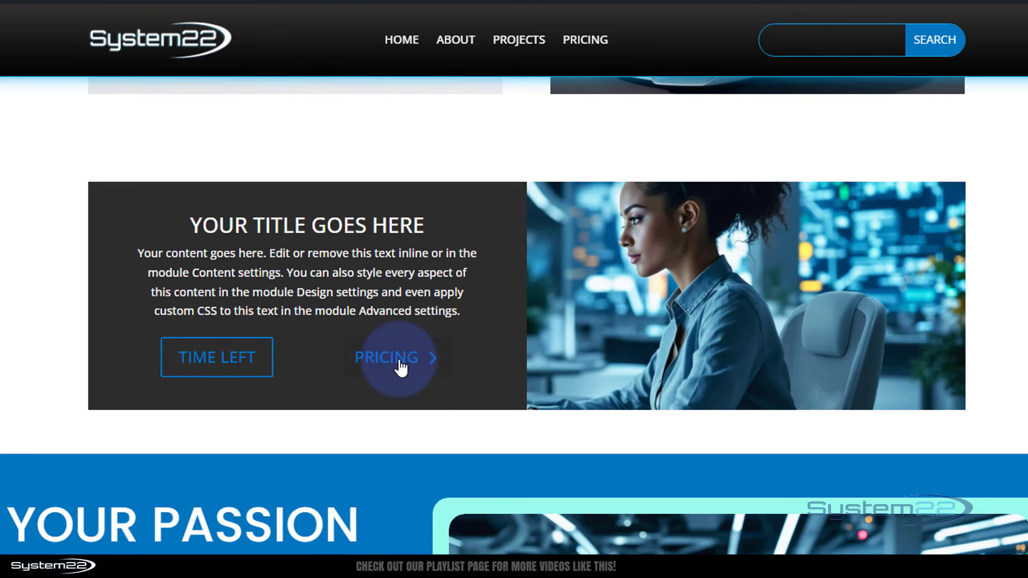
left_click(400, 368)
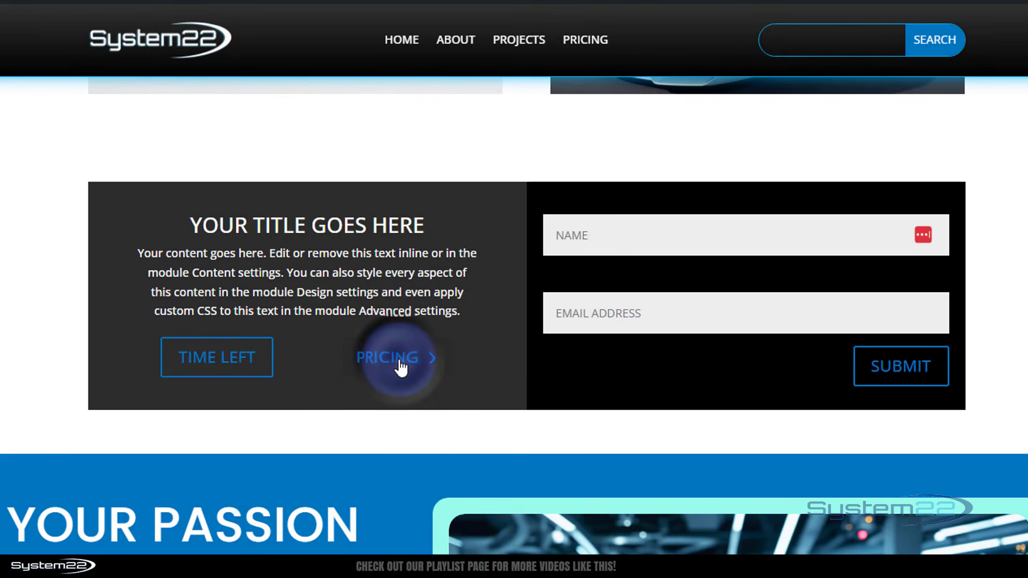
left_click(242, 367)
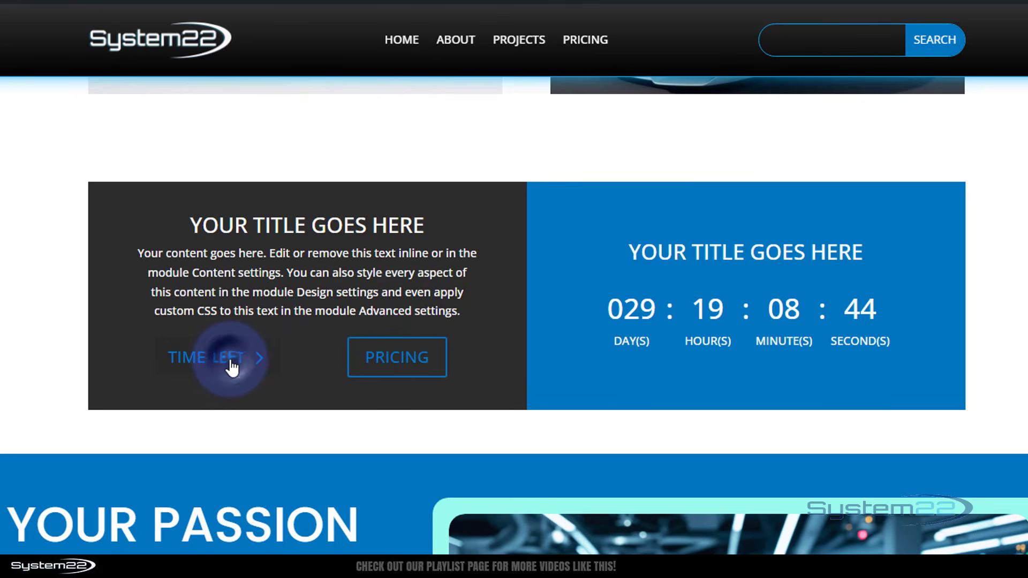
left_click(362, 358)
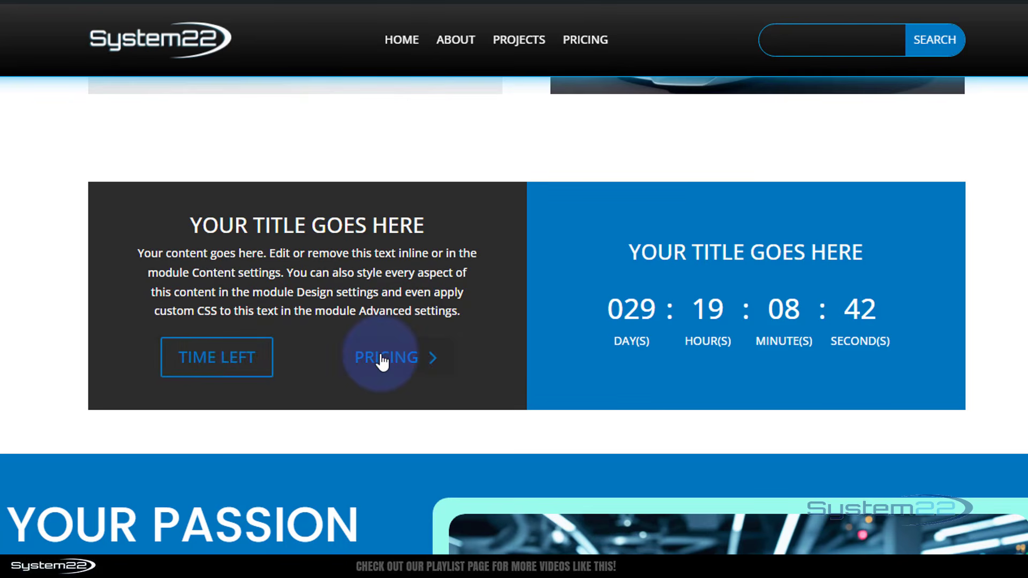
left_click(388, 366)
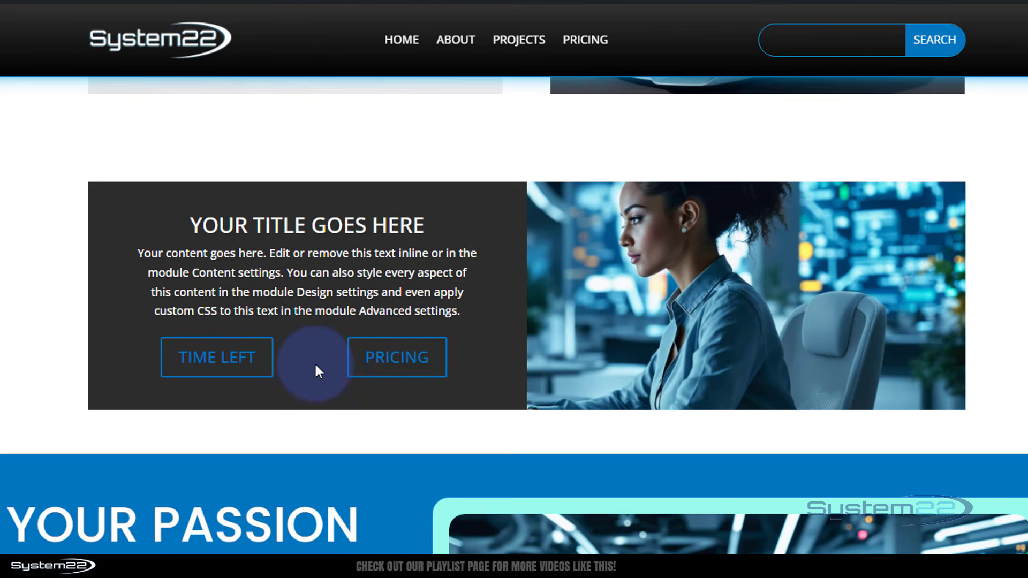
left_click(226, 363)
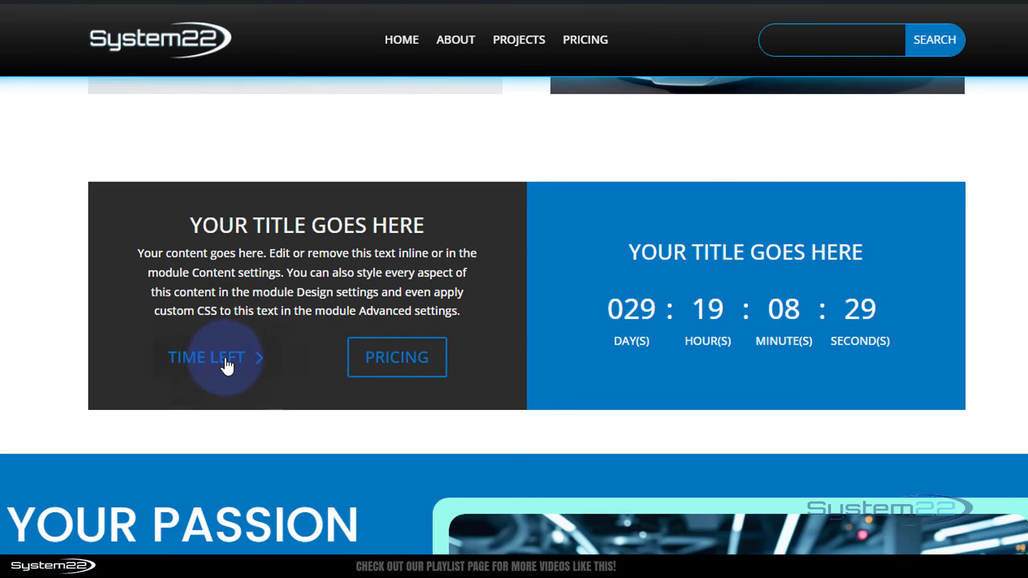
- Show the contact form with the Pricing button, and in the iPhone 12 Pro device view hide it again with the same button
left_click(383, 364)
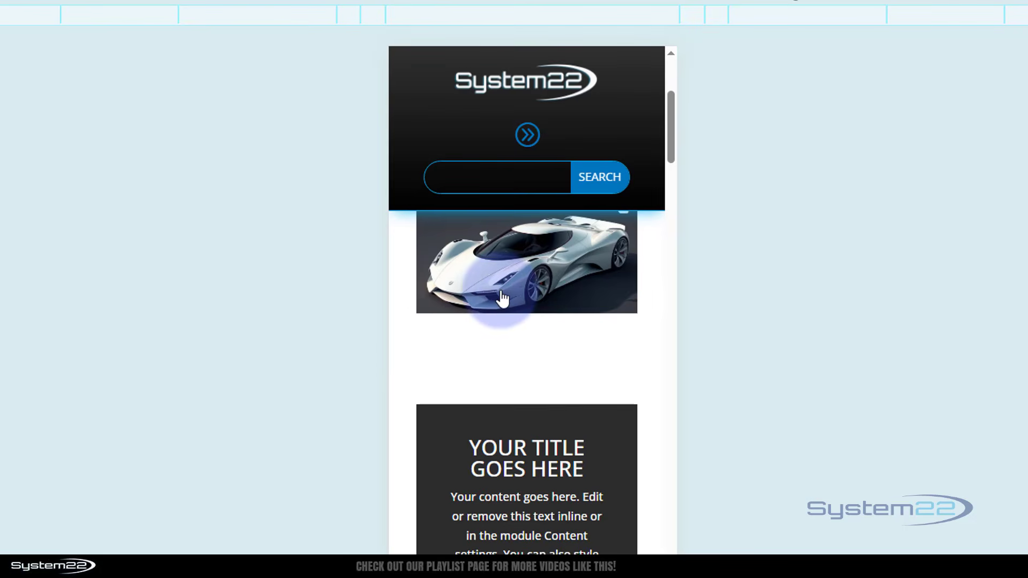
scroll(503, 308, "down", 3)
scroll(501, 285, "down", 3)
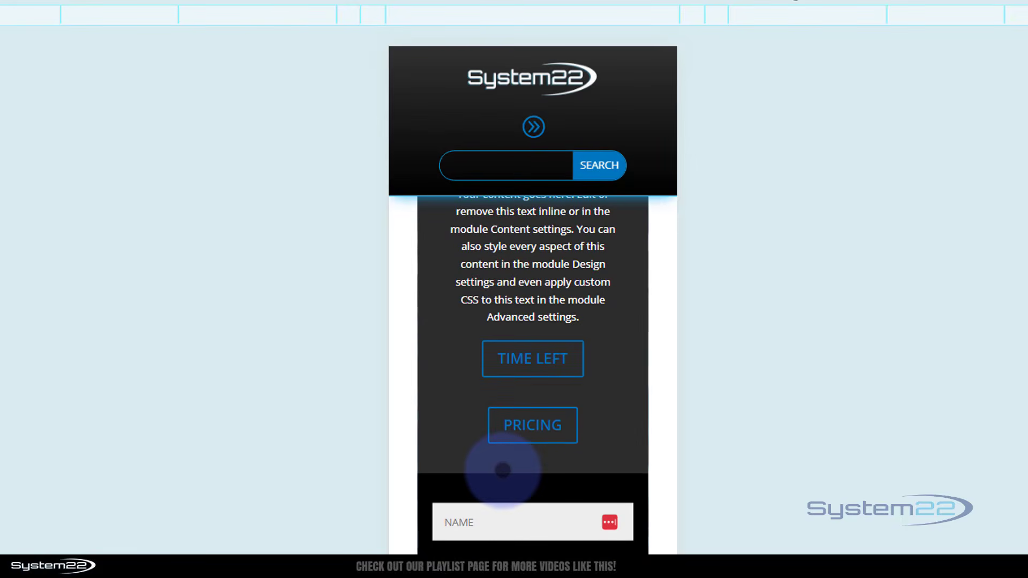
left_click(524, 431)
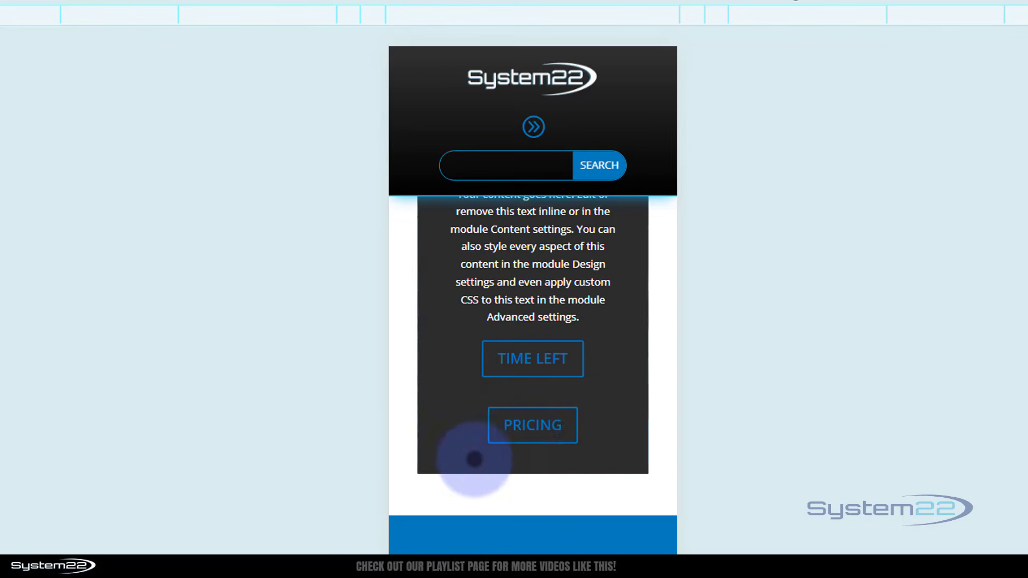
scroll(440, 448, "down", 3)
scroll(442, 454, "up", 3)
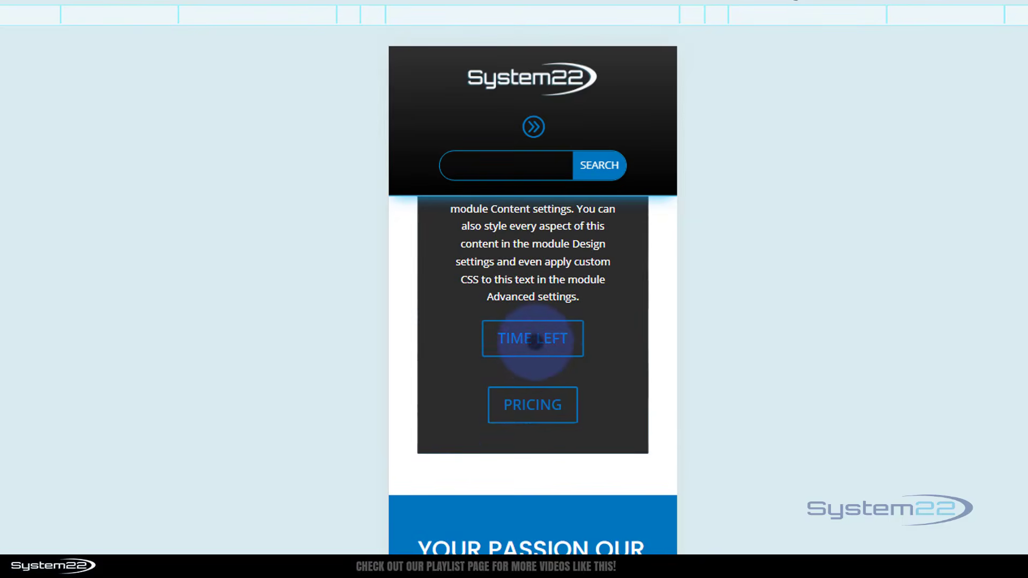
- In the iPhone 12 Pro view, show the countdown with Time Left, switch to the contact form with Pricing, and hide it
left_click(535, 343)
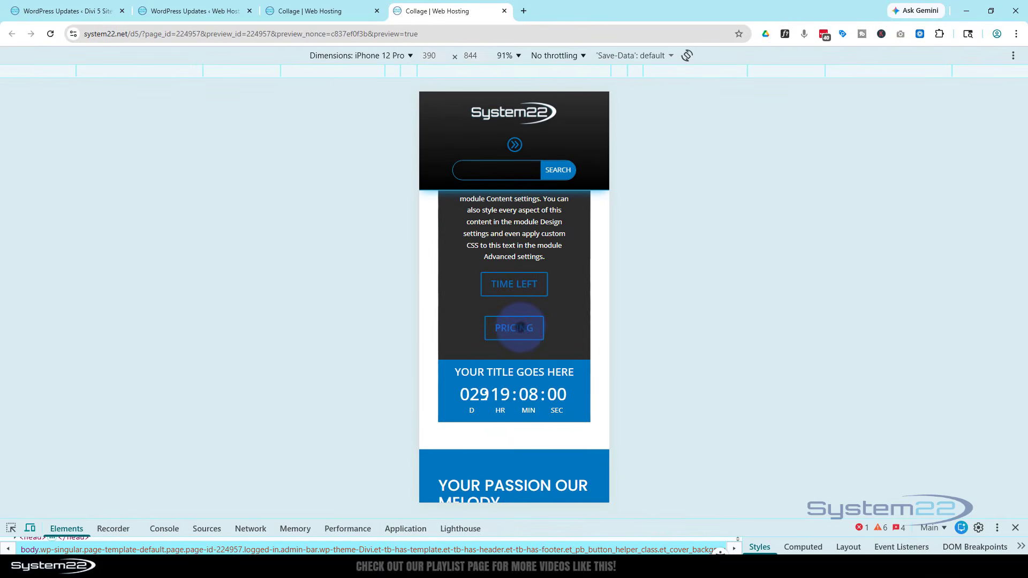
left_click(521, 328)
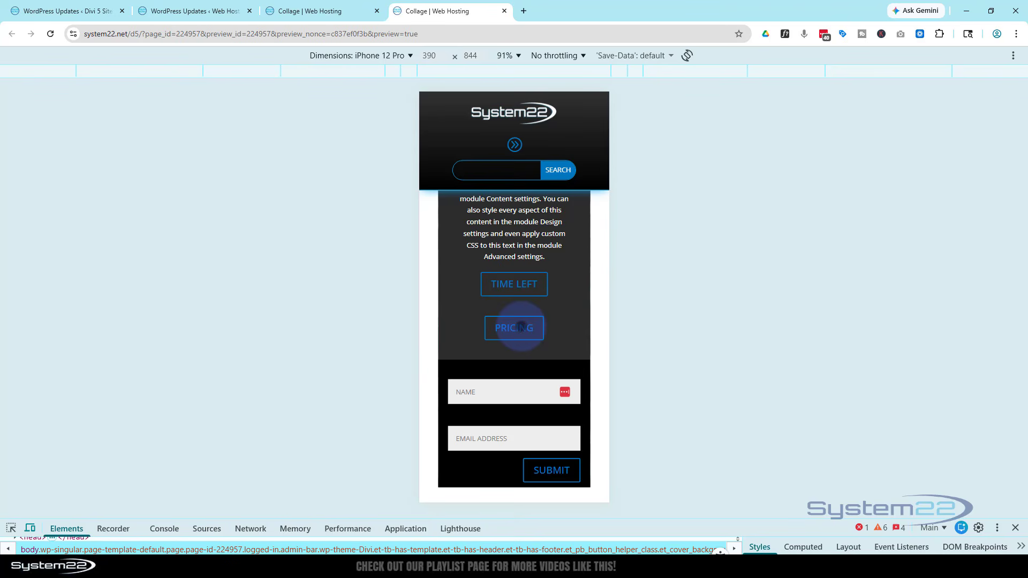
left_click(520, 328)
left_click(516, 280)
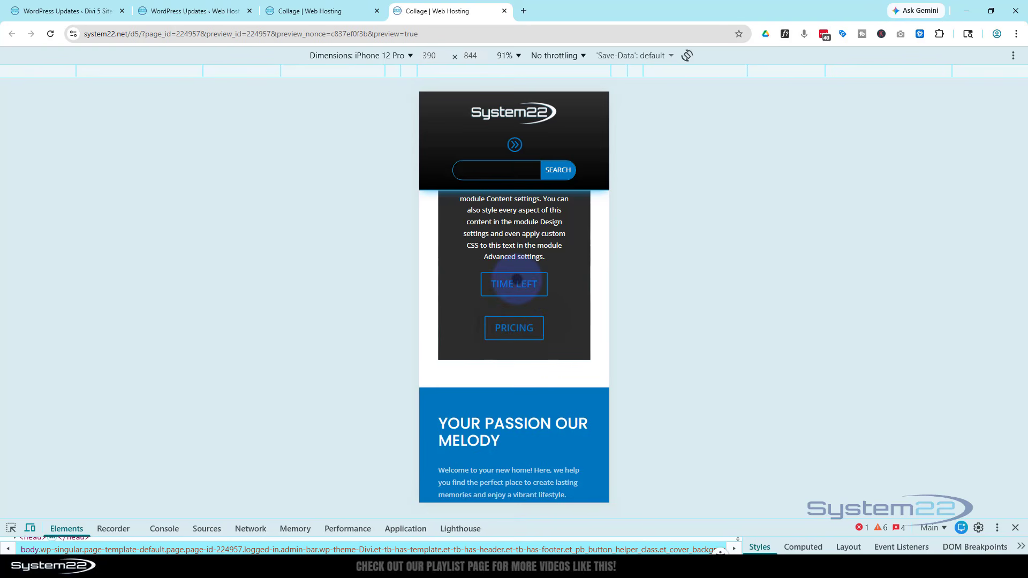
left_click(696, 387)
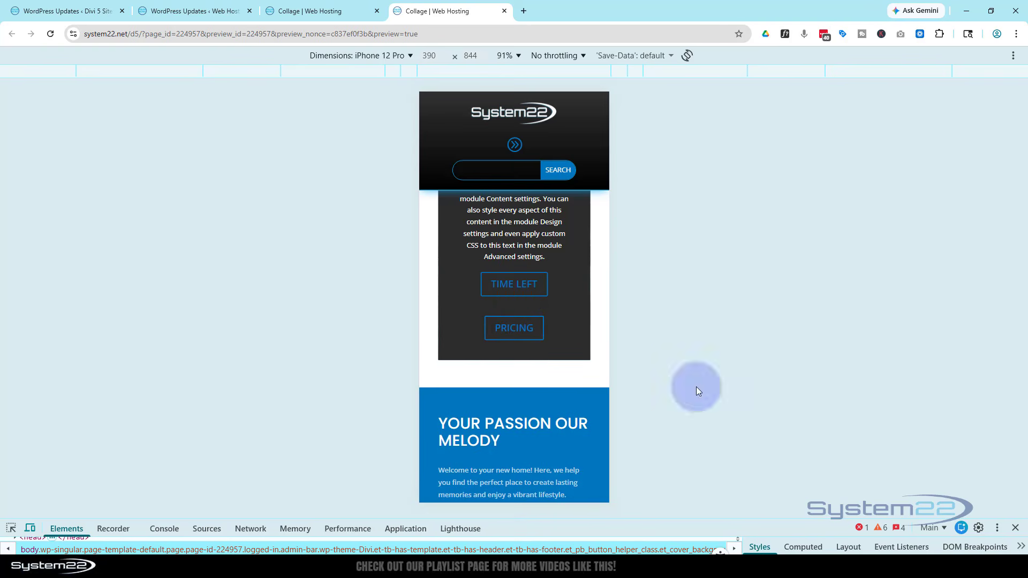
- Close the developer tools and test the desktop page by showing and hiding the countdown with Time Left and the form with Pricing
left_click(1016, 531)
scroll(938, 415, "up", 3)
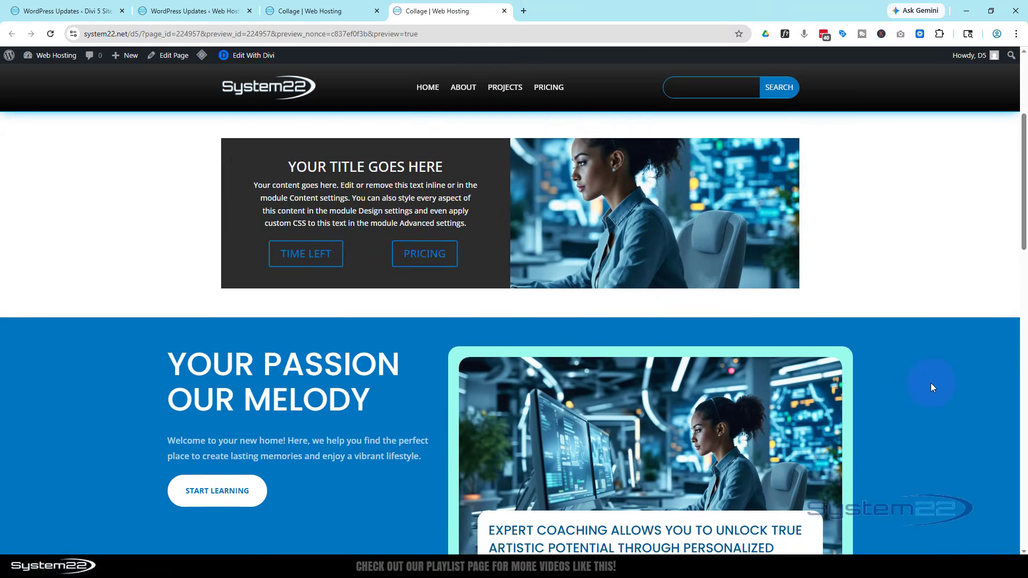
scroll(930, 383, "up", 4)
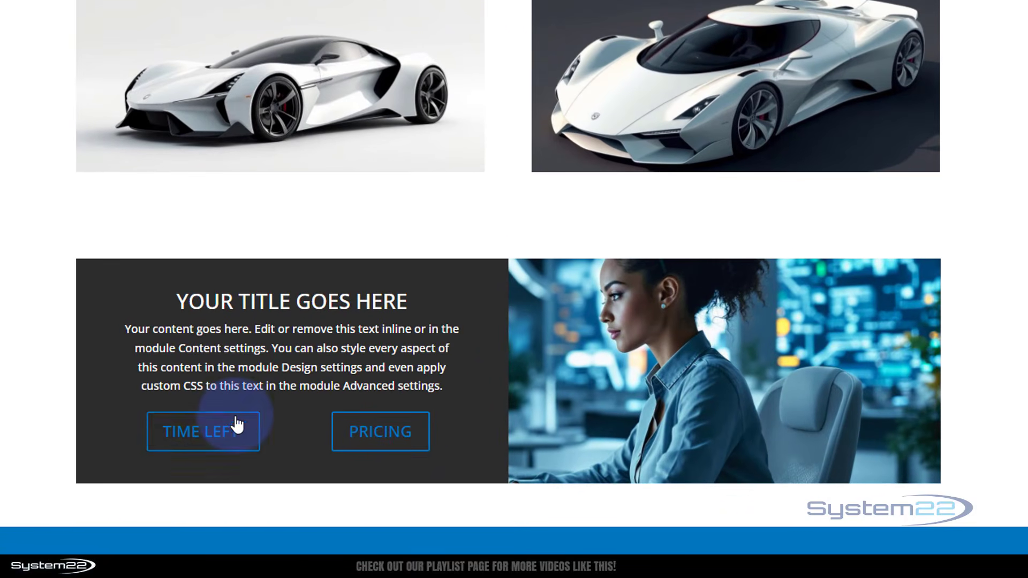
left_click(220, 426)
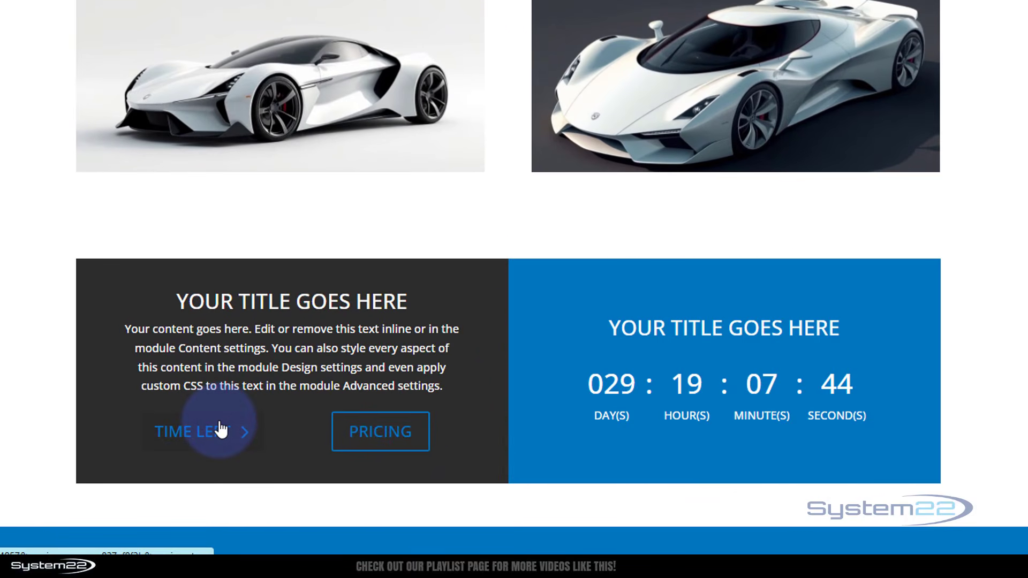
left_click(219, 429)
left_click(402, 432)
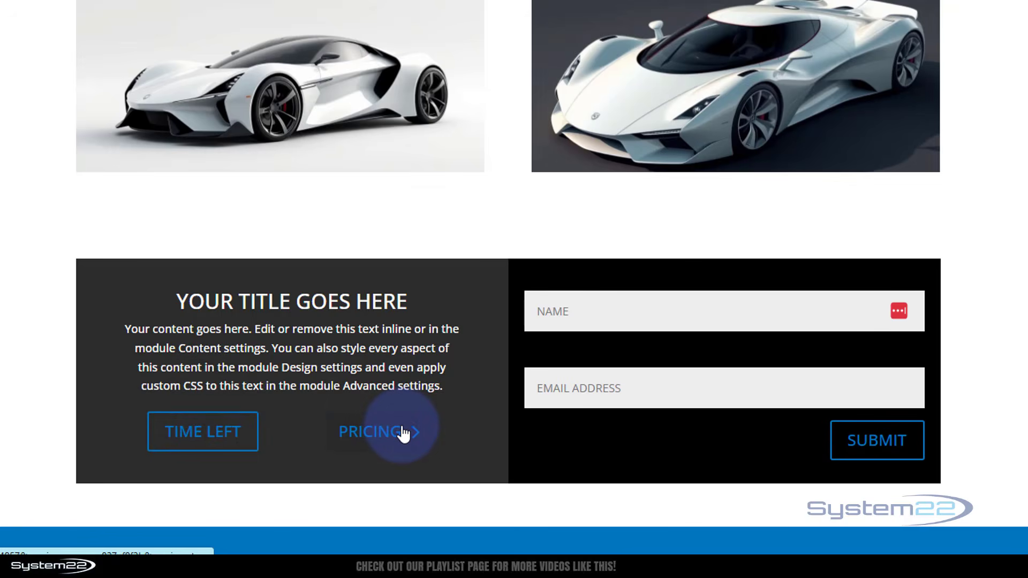
left_click(402, 433)
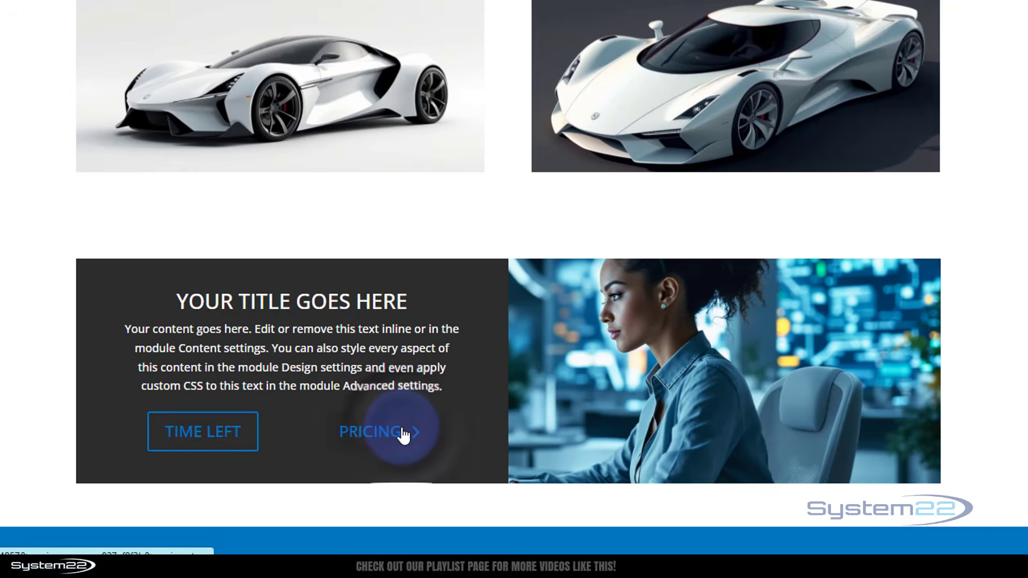
- Switch back and forth between the countdown and the contact form using Time Left and Pricing, ending on the countdown
left_click(226, 434)
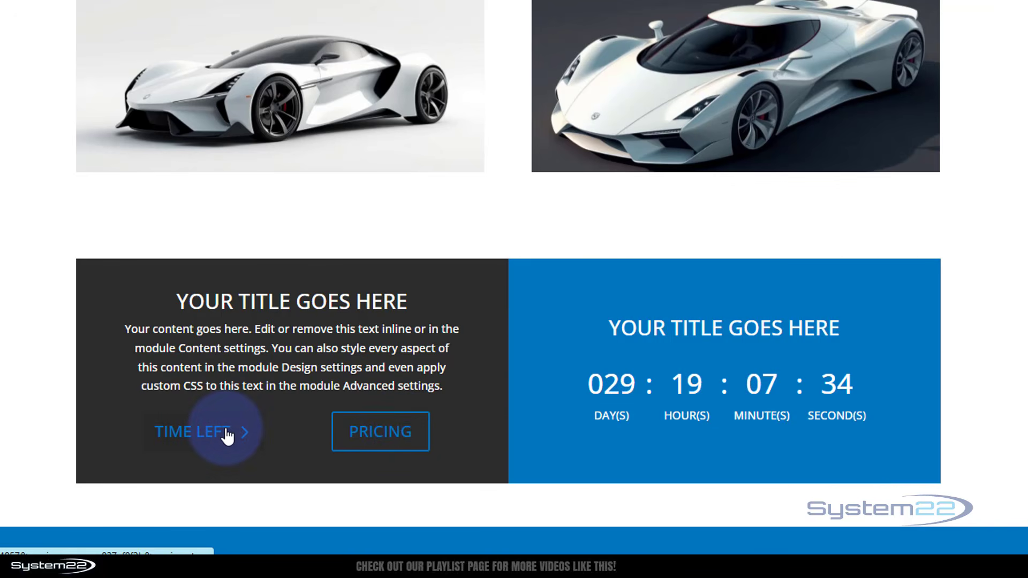
left_click(357, 434)
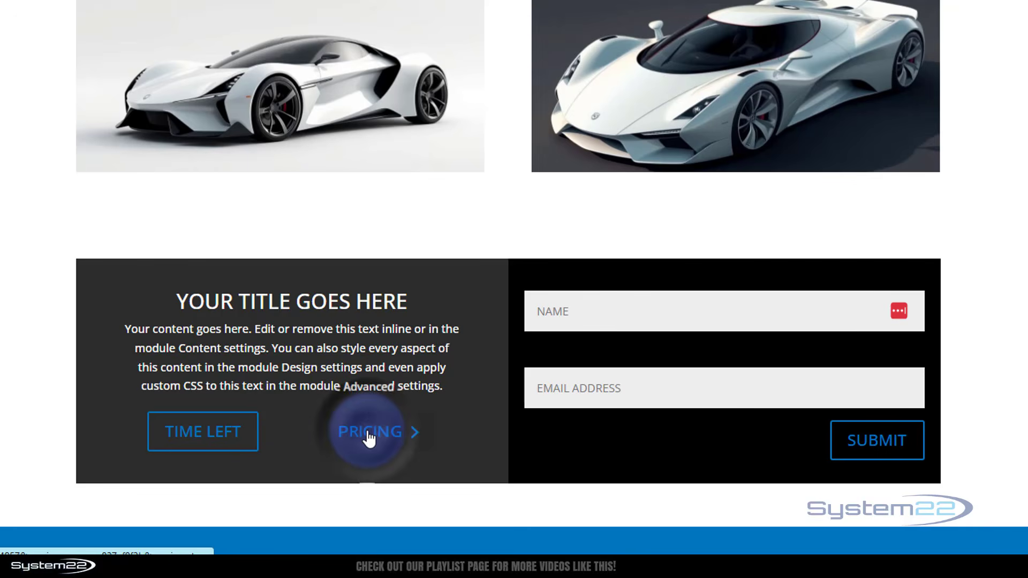
left_click(221, 442)
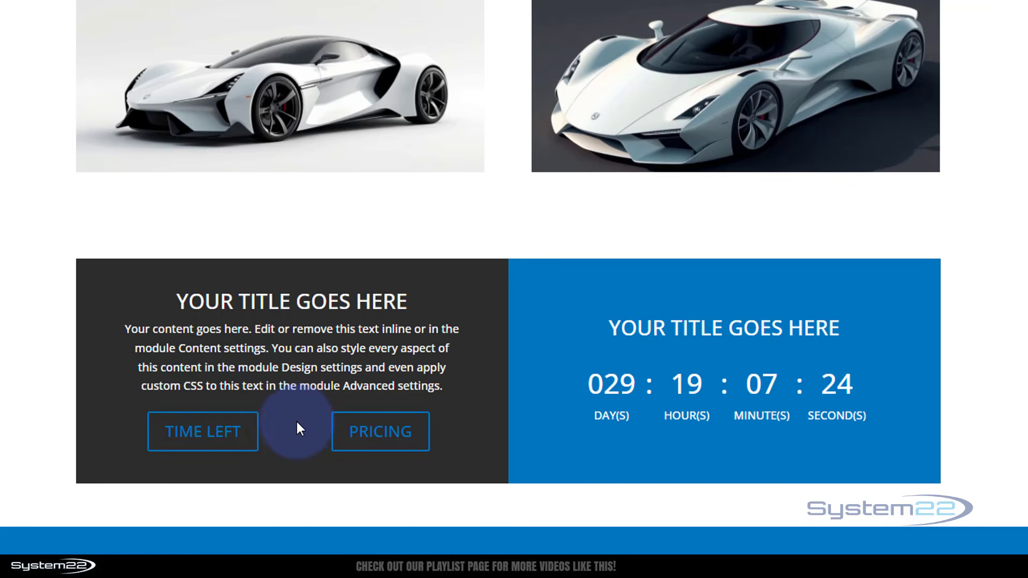
left_click(381, 435)
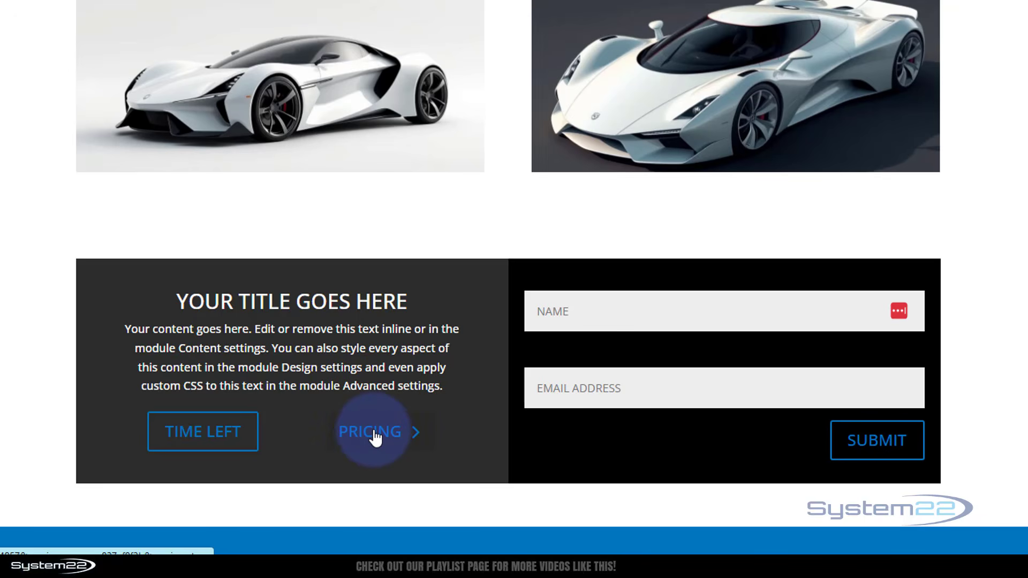
left_click(211, 432)
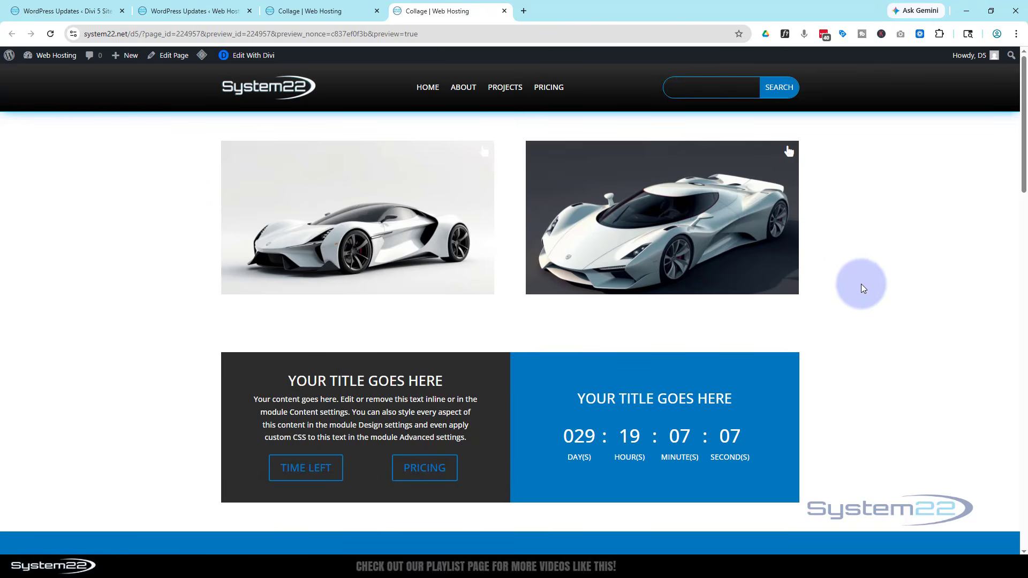
- Show the contact form with Pricing, return to the countdown with Time Left, and hide it to reveal the background image
scroll(861, 284, "down", 1)
scroll(861, 284, "down", 2)
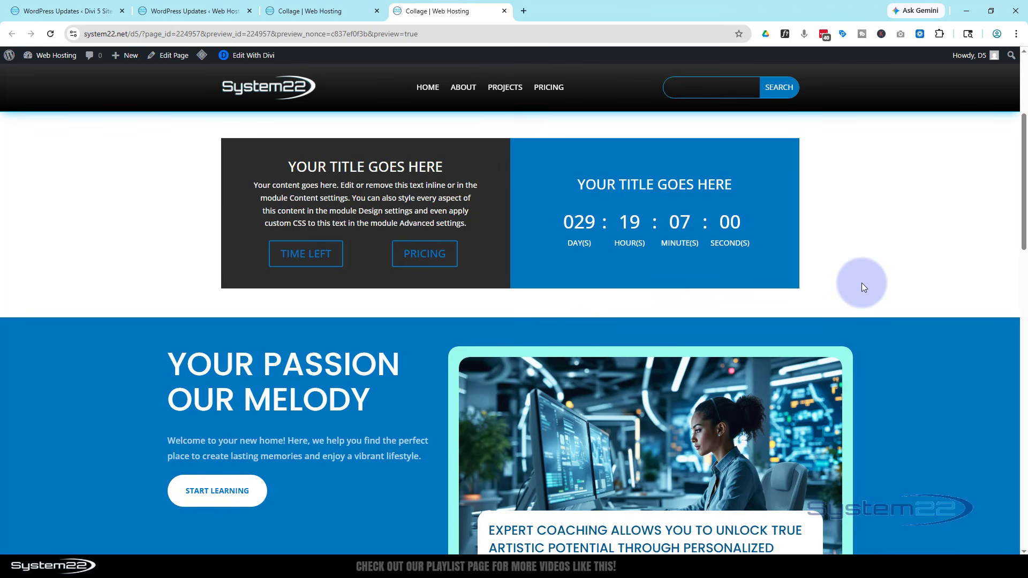
left_click(423, 256)
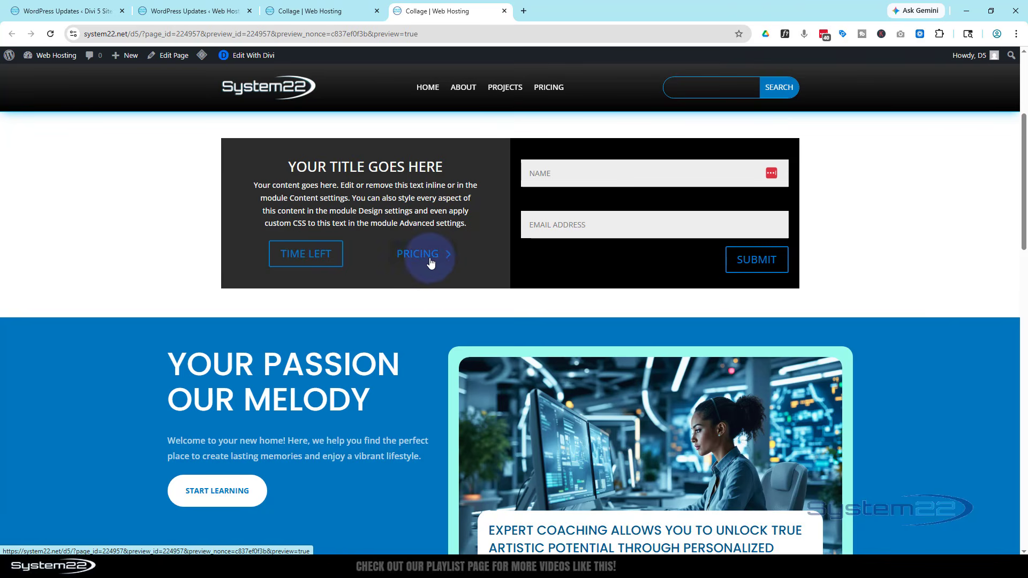
left_click(320, 259)
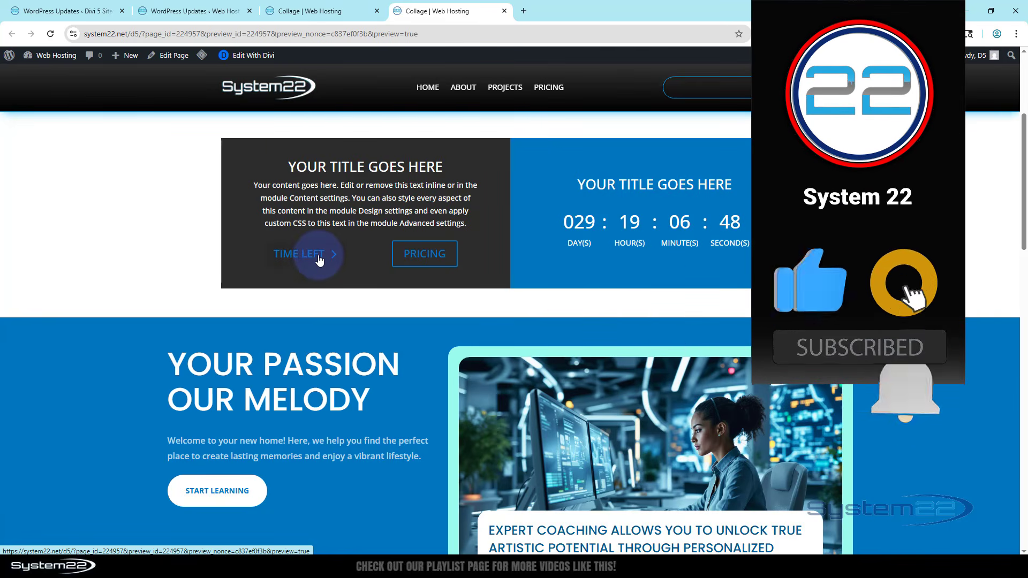
left_click(319, 256)
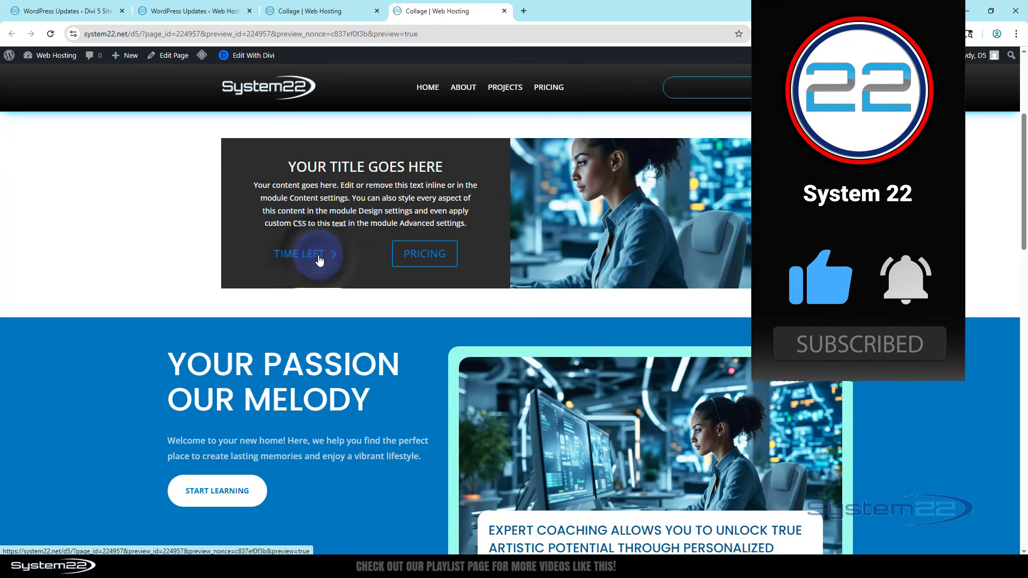